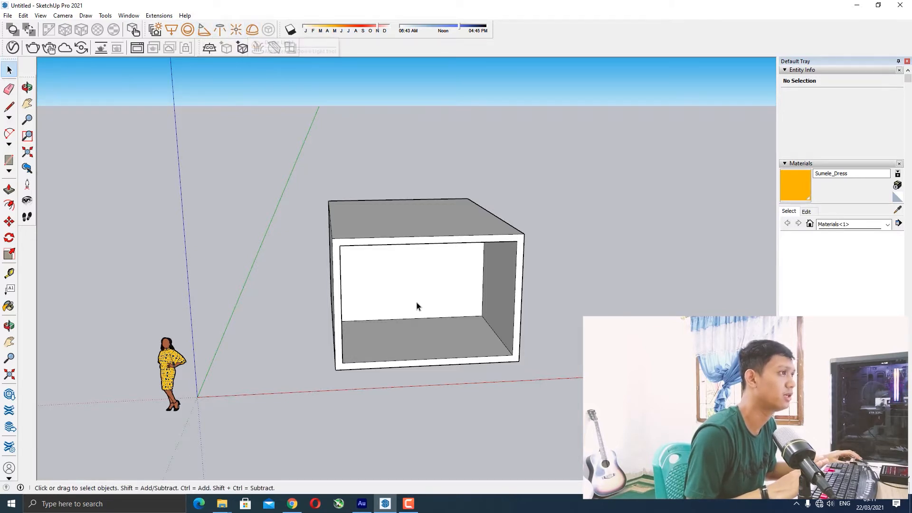
Orbit and zoom around the open box model to inspect its interior.
{"action": "middle_click_drag", "start_coordinate": [417, 306], "coordinate": [399, 211]}
{"action": "scroll", "coordinate": [536, 312], "scroll_direction": "up", "scroll_amount": 5}
{"action": "scroll", "coordinate": [336, 230], "scroll_direction": "up", "scroll_amount": 2}
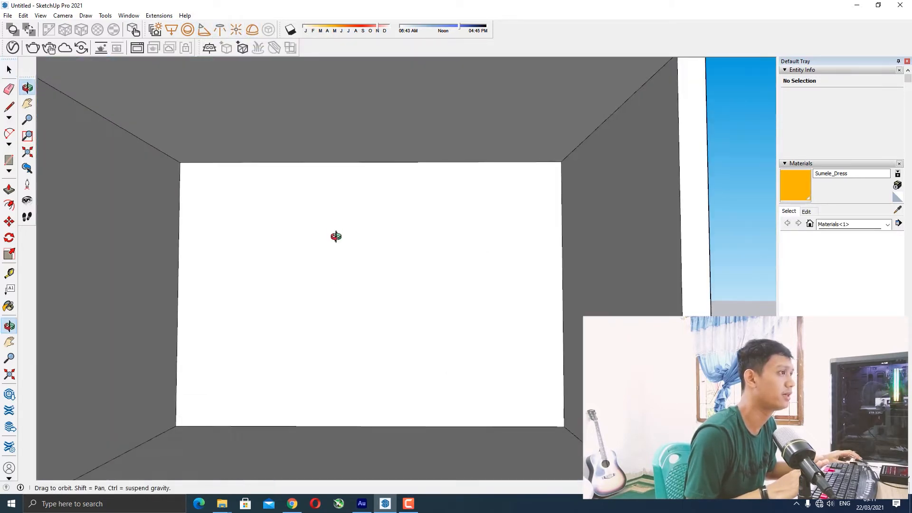
{"action": "scroll", "coordinate": [340, 248], "scroll_direction": "down", "scroll_amount": 4}
{"action": "middle_click_drag", "start_coordinate": [340, 248], "coordinate": [267, 208]}
{"action": "scroll", "coordinate": [256, 199], "scroll_direction": "down", "scroll_amount": 3}
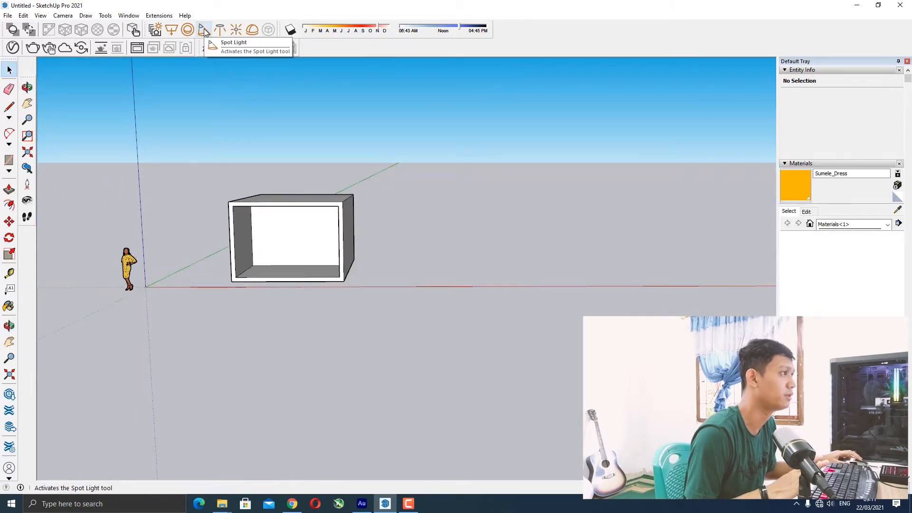
{"action": "middle_click_drag", "start_coordinate": [278, 228], "coordinate": [311, 240]}
{"action": "scroll", "coordinate": [312, 241], "scroll_direction": "up", "scroll_amount": 3}
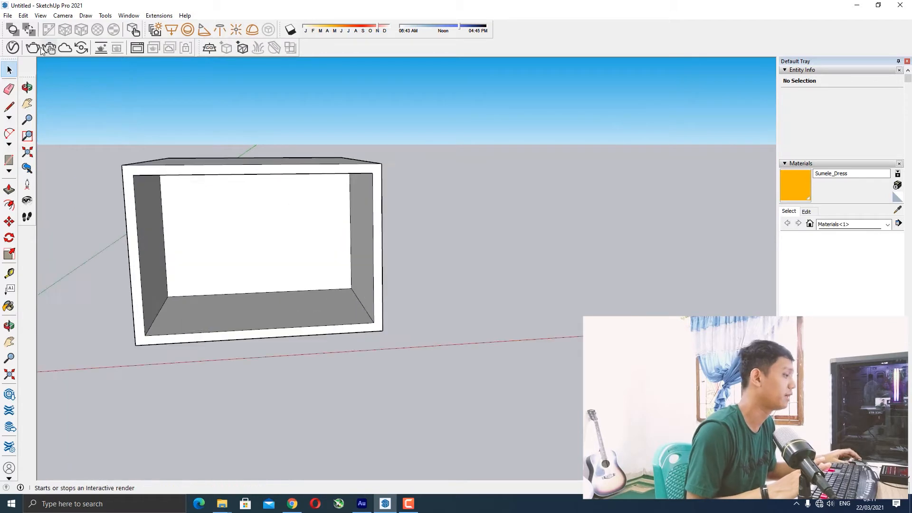
Open the V-Ray Asset Editor.
{"action": "left_click", "coordinate": [13, 48]}
{"action": "left_click_drag", "start_coordinate": [454, 93], "coordinate": [550, 97]}
{"action": "scroll", "coordinate": [275, 254], "scroll_direction": "up", "scroll_amount": 3}
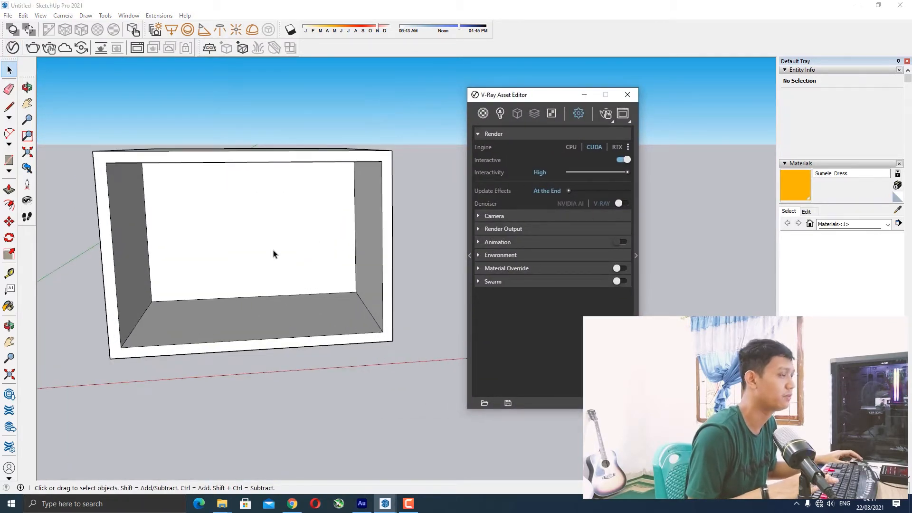
{"action": "scroll", "coordinate": [256, 237], "scroll_direction": "down", "scroll_amount": 4}
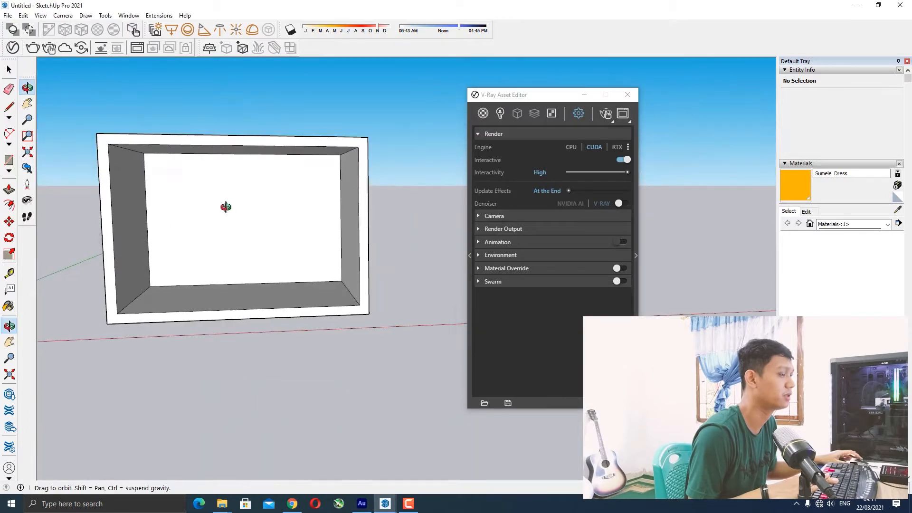
Switch to the Lights list, select SunLight and expand its parameters panel in the Asset Editor.
{"action": "left_click", "coordinate": [499, 113]}
{"action": "left_click", "coordinate": [507, 157]}
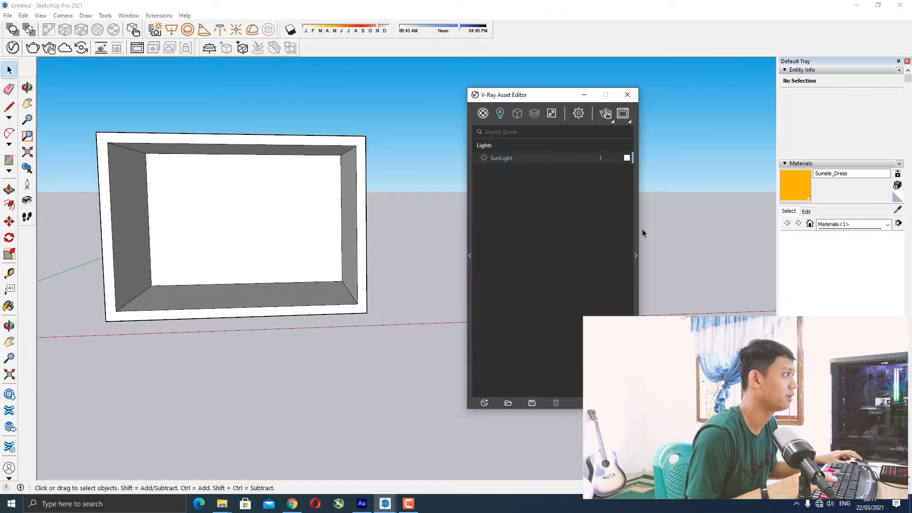
{"action": "left_click", "coordinate": [636, 255]}
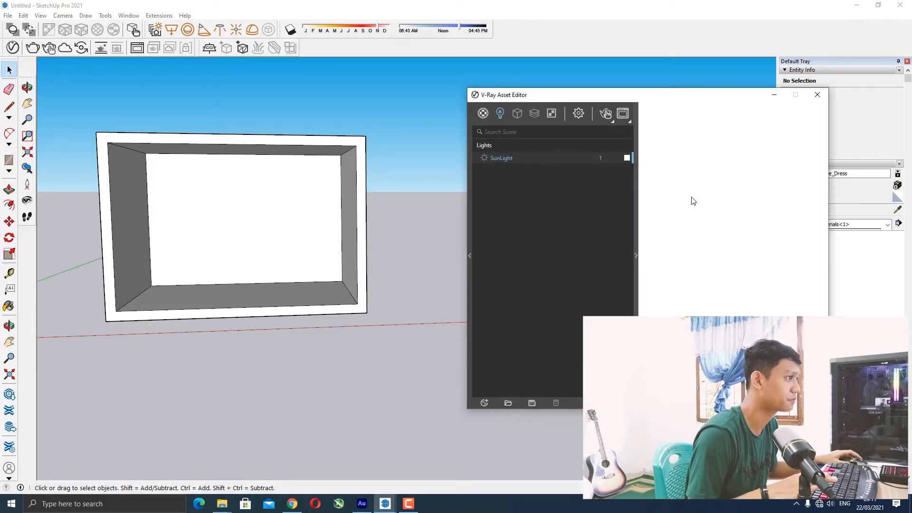
{"action": "left_click_drag", "start_coordinate": [562, 100], "coordinate": [508, 60]}
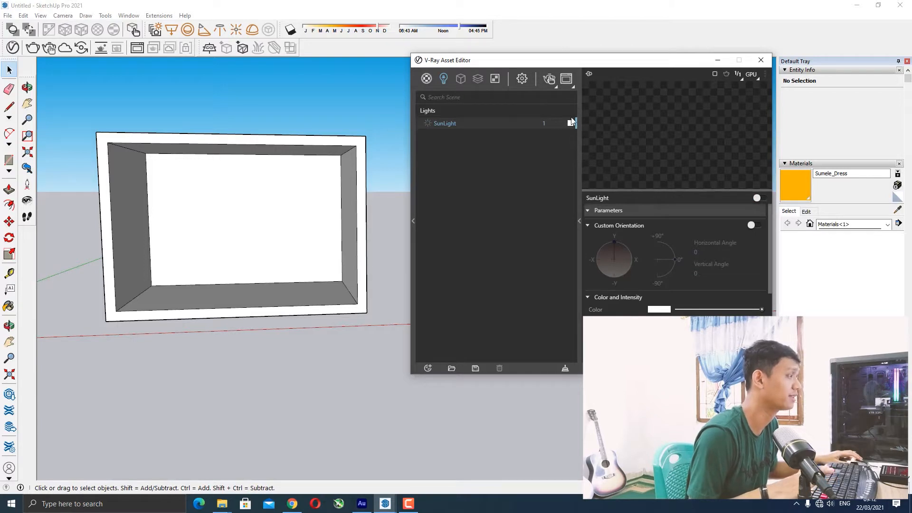
Zoom into the box floor and draw a circle there with the Circle tool.
{"action": "left_click", "coordinate": [183, 383]}
{"action": "middle_click_drag", "start_coordinate": [155, 205], "coordinate": [153, 228]}
{"action": "scroll", "coordinate": [113, 90], "scroll_direction": "up", "scroll_amount": 1}
{"action": "scroll", "coordinate": [170, 58], "scroll_direction": "up", "scroll_amount": 2}
{"action": "scroll", "coordinate": [246, 327], "scroll_direction": "down", "scroll_amount": 2}
{"action": "mouse_move", "coordinate": [245, 325]}
{"action": "middle_mouse_down"}
{"action": "mouse_move", "coordinate": [278, 358]}
{"action": "mouse_move", "coordinate": [253, 340]}
{"action": "middle_mouse_up"}
{"action": "scroll", "coordinate": [279, 357], "scroll_direction": "down", "scroll_amount": 3}
{"action": "scroll", "coordinate": [278, 355], "scroll_direction": "up", "scroll_amount": 3}
{"action": "key", "text": "c"}
{"action": "scroll", "coordinate": [259, 336], "scroll_direction": "up", "scroll_amount": 5}
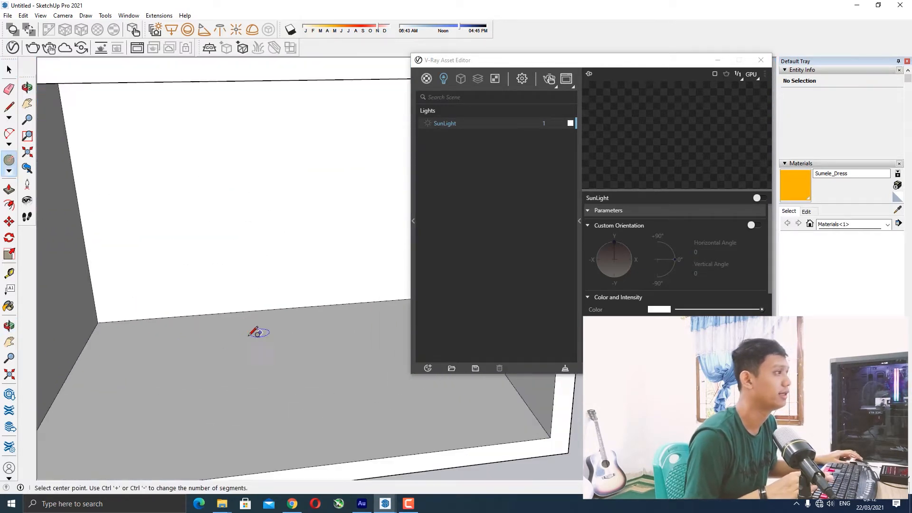
{"action": "left_click", "coordinate": [272, 341]}
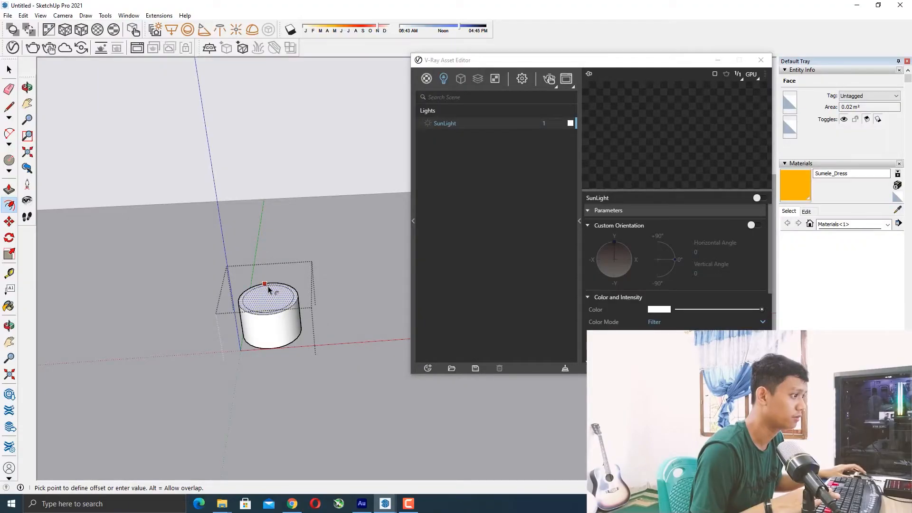
Offset the cylinder's top face inward and pull the inner circle up into a narrower tier.
{"action": "left_click", "coordinate": [271, 289]}
{"action": "key", "text": "space"}
{"action": "left_click", "coordinate": [273, 293]}
{"action": "middle_click_drag", "start_coordinate": [272, 312], "coordinate": [263, 292]}
{"action": "key", "text": "p"}
{"action": "left_click_drag", "start_coordinate": [263, 292], "coordinate": [261, 276]}
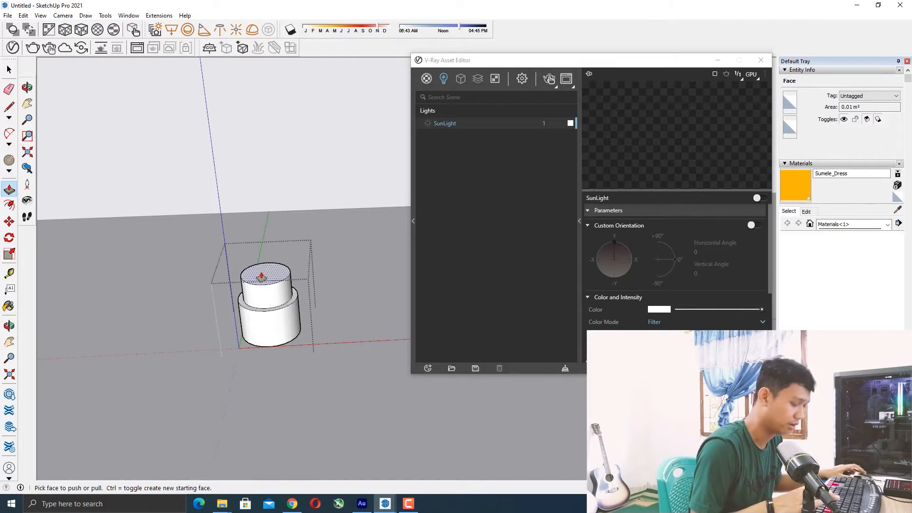
{"action": "middle_click_drag", "start_coordinate": [261, 278], "coordinate": [228, 250]}
{"action": "key", "text": "space"}
{"action": "left_click", "coordinate": [271, 269]}
{"action": "middle_click_drag", "start_coordinate": [285, 263], "coordinate": [286, 299]}
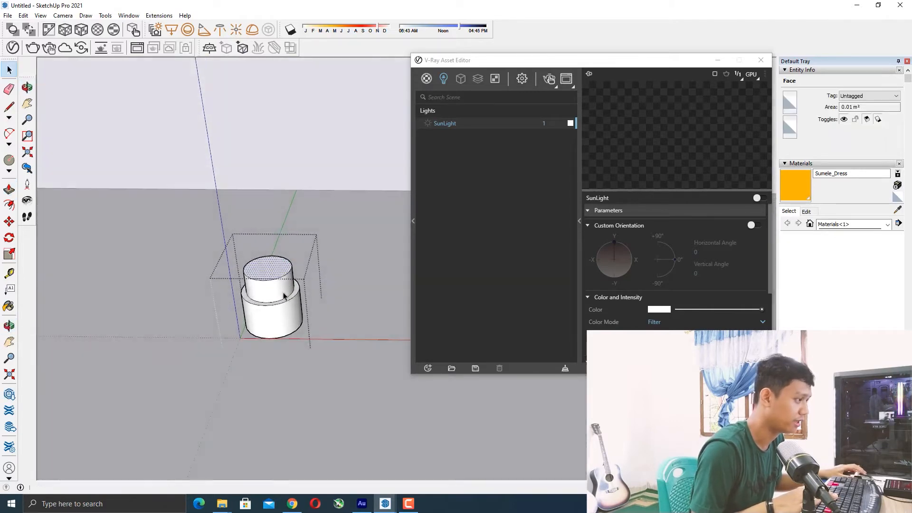
Offset the upper tier's top face inward and push the inner circle down to hollow it.
{"action": "scroll", "coordinate": [268, 260], "scroll_direction": "up", "scroll_amount": 2}
{"action": "key", "text": "f"}
{"action": "left_click", "coordinate": [268, 260]}
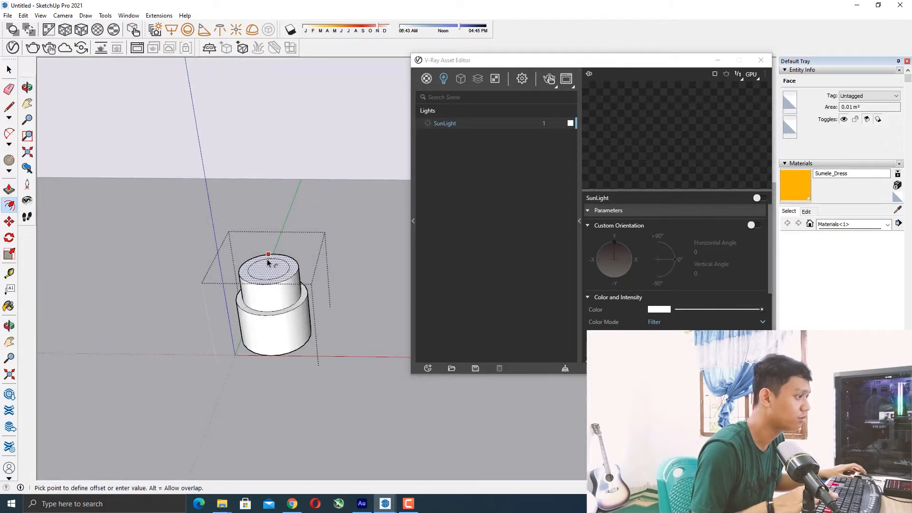
{"action": "key", "text": "Escape"}
{"action": "middle_click_drag", "start_coordinate": [265, 258], "coordinate": [272, 258]}
{"action": "key", "text": "space"}
{"action": "left_click", "coordinate": [279, 259]}
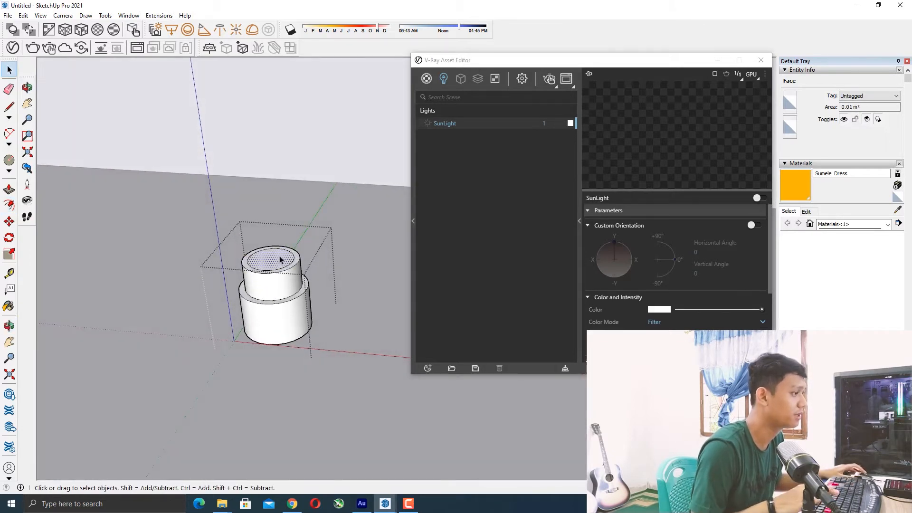
{"action": "key", "text": "p"}
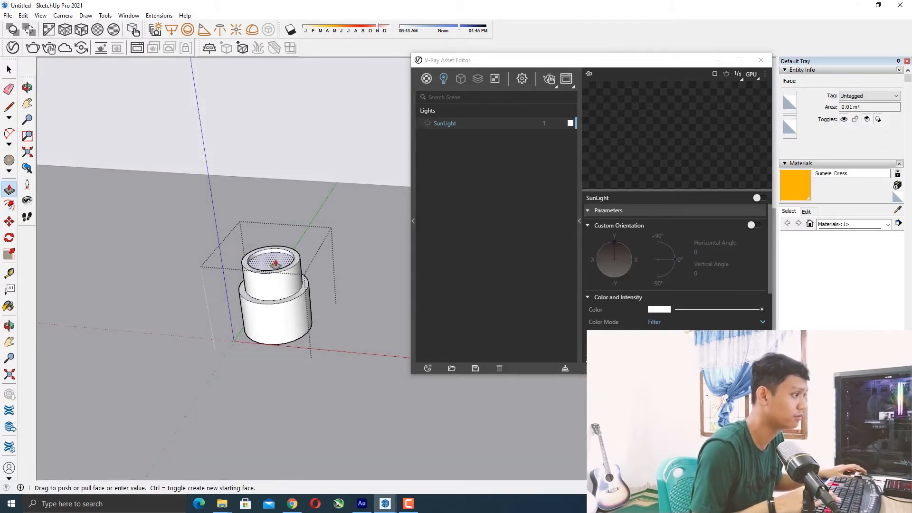
{"action": "scroll", "coordinate": [274, 272], "scroll_direction": "up", "scroll_amount": 3}
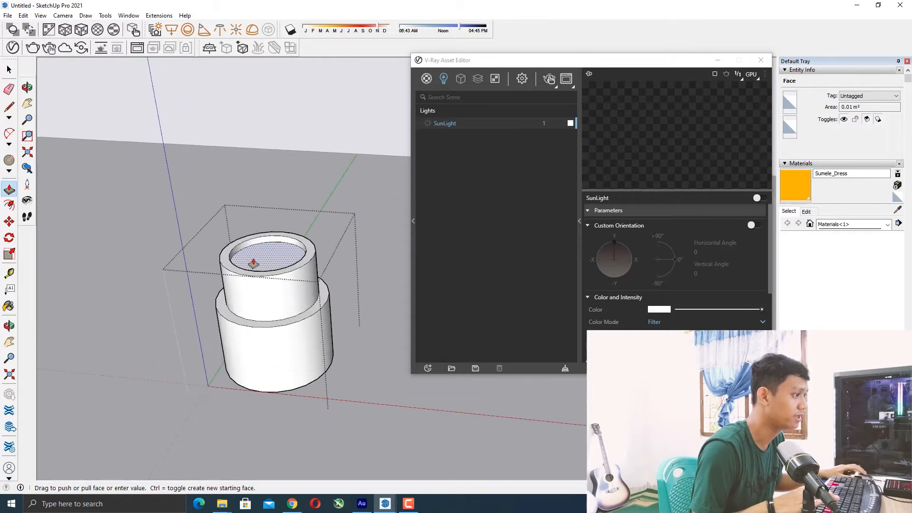
{"action": "left_click", "coordinate": [258, 269]}
Move the Asset Editor window to the side of the viewport.
{"action": "scroll", "coordinate": [258, 269], "scroll_direction": "down", "scroll_amount": 6}
{"action": "middle_click_drag", "start_coordinate": [301, 271], "coordinate": [341, 245]}
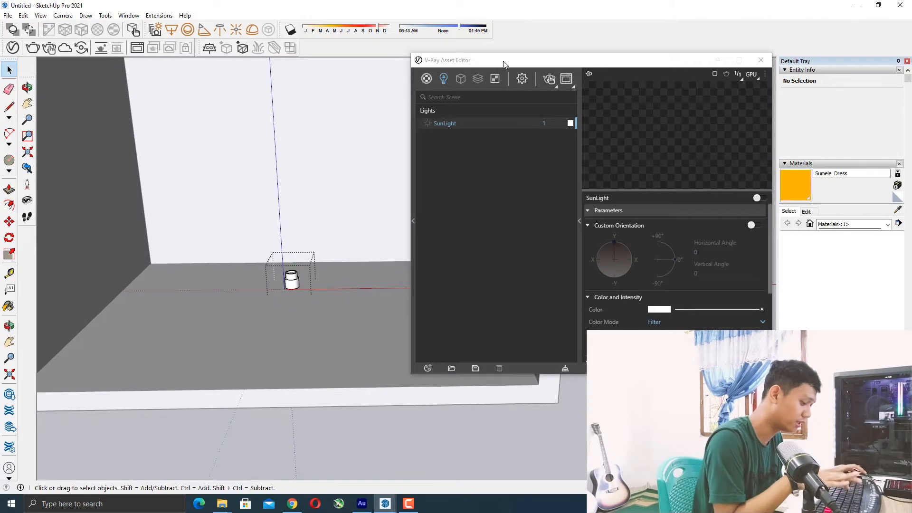
{"action": "left_click_drag", "start_coordinate": [503, 61], "coordinate": [643, 57]}
{"action": "scroll", "coordinate": [320, 252], "scroll_direction": "up", "scroll_amount": 3}
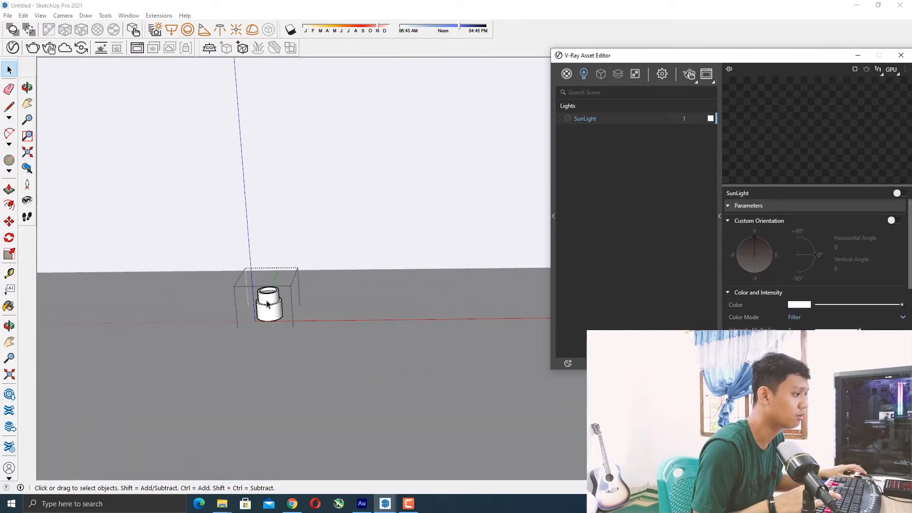
{"action": "scroll", "coordinate": [266, 300], "scroll_direction": "down", "scroll_amount": 4}
{"action": "middle_click_drag", "start_coordinate": [281, 335], "coordinate": [311, 325]}
{"action": "scroll", "coordinate": [291, 342], "scroll_direction": "down", "scroll_amount": 2}
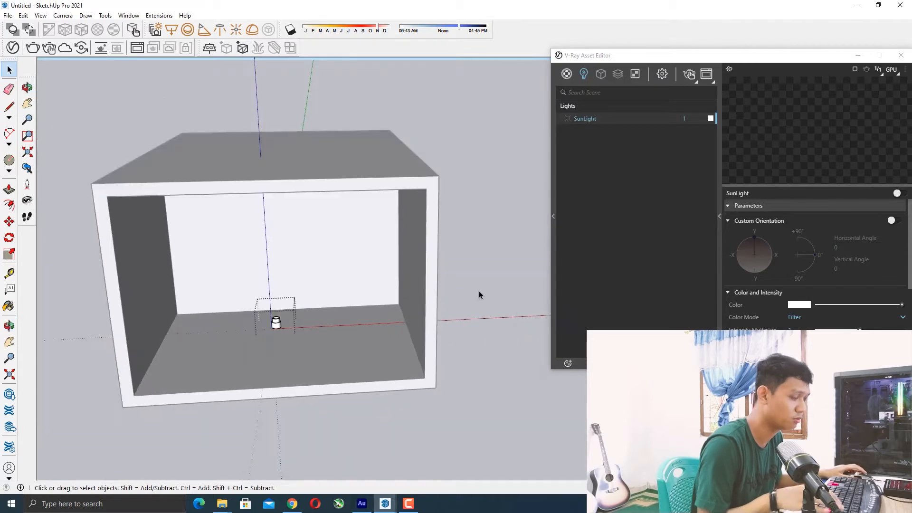
{"action": "middle_click_drag", "start_coordinate": [466, 323], "coordinate": [358, 313]}
{"action": "scroll", "coordinate": [236, 319], "scroll_direction": "up", "scroll_amount": 6}
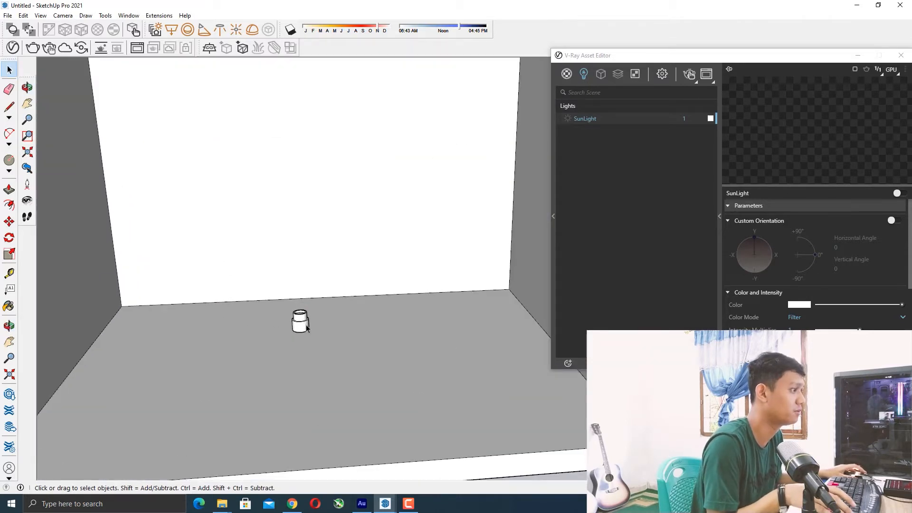
Select the cylinder and move it along the box floor.
{"action": "left_click", "coordinate": [306, 327]}
{"action": "key", "text": "m"}
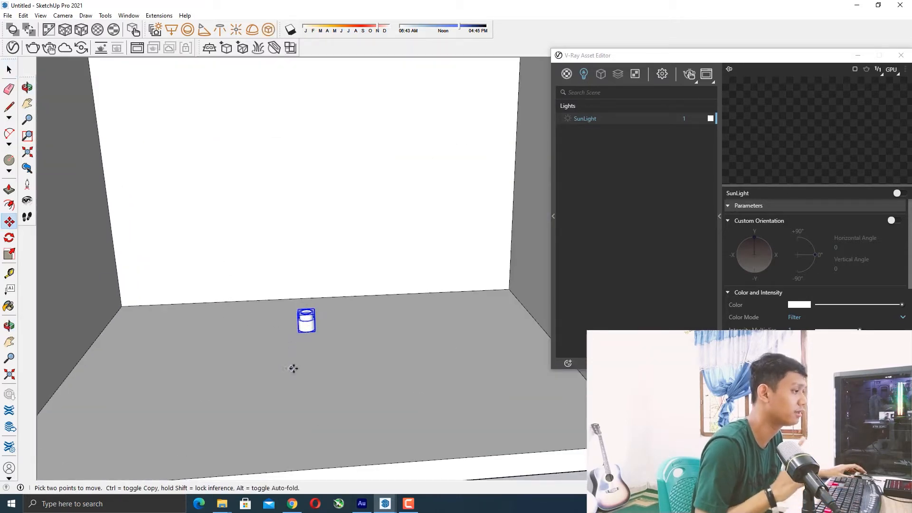
{"action": "mouse_move", "coordinate": [295, 369]}
{"action": "middle_mouse_down"}
{"action": "mouse_move", "coordinate": [340, 332]}
{"action": "mouse_move", "coordinate": [319, 307]}
{"action": "mouse_move", "coordinate": [287, 360]}
{"action": "middle_mouse_up"}
{"action": "scroll", "coordinate": [247, 332], "scroll_direction": "down", "scroll_amount": 5}
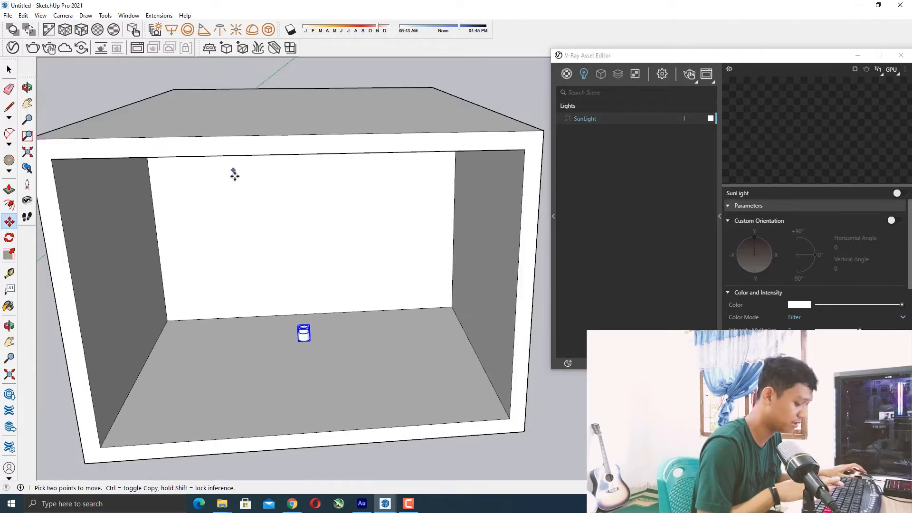
{"action": "middle_click_drag", "start_coordinate": [232, 169], "coordinate": [265, 327]}
{"action": "scroll", "coordinate": [223, 331], "scroll_direction": "down", "scroll_amount": 3}
{"action": "key", "text": "space"}
{"action": "left_click", "coordinate": [428, 295]}
{"action": "middle_click_drag", "start_coordinate": [327, 329], "coordinate": [323, 314]}
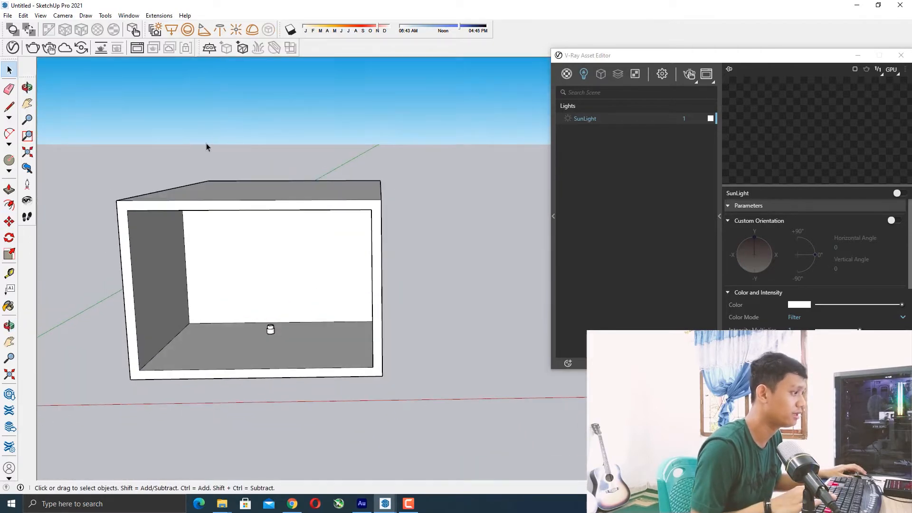
Place a V-Ray Spot Light on the box's ceiling above the cylinder.
{"action": "left_click", "coordinate": [203, 31]}
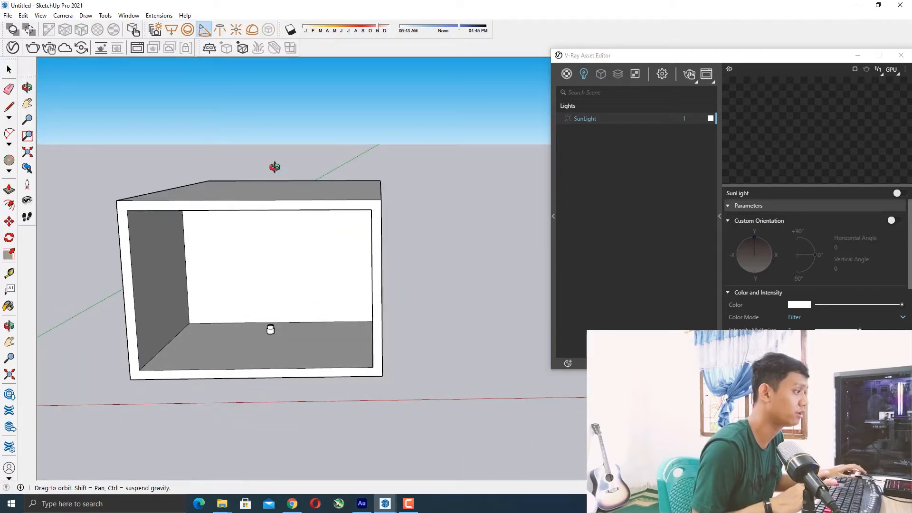
{"action": "middle_click_drag", "start_coordinate": [281, 173], "coordinate": [305, 238]}
{"action": "scroll", "coordinate": [261, 209], "scroll_direction": "up", "scroll_amount": 6}
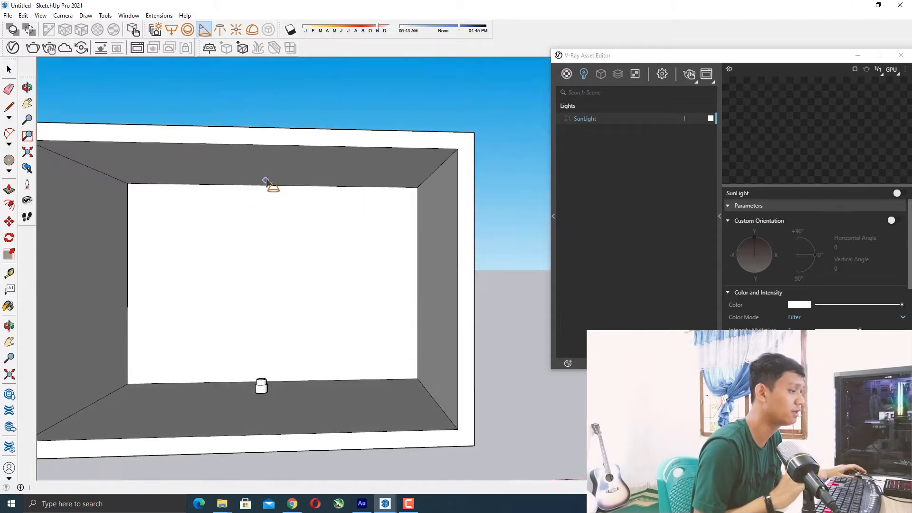
{"action": "left_click", "coordinate": [265, 175]}
{"action": "key", "text": "space"}
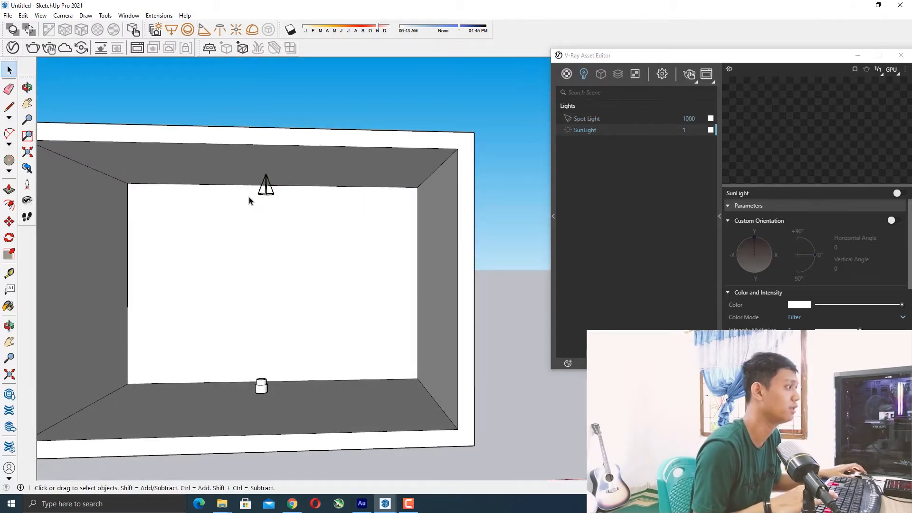
Move the spot light so it sits against the ceiling.
{"action": "left_click", "coordinate": [266, 190]}
{"action": "middle_click_drag", "start_coordinate": [266, 189], "coordinate": [266, 183]}
{"action": "key", "text": "m"}
{"action": "key", "text": "q"}
{"action": "key", "text": "m"}
{"action": "key", "text": "q"}
{"action": "key", "text": "m"}
{"action": "left_click", "coordinate": [275, 173]}
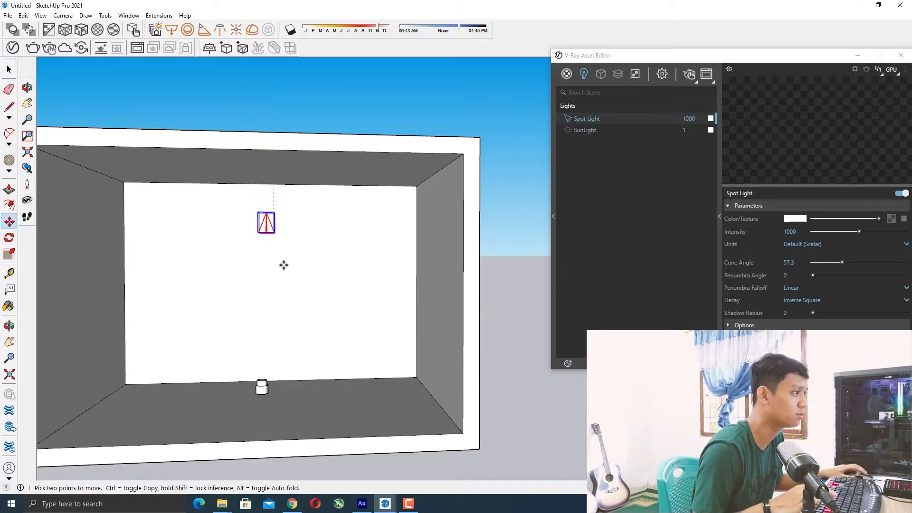
{"action": "scroll", "coordinate": [295, 321], "scroll_direction": "down", "scroll_amount": 5}
{"action": "middle_click_drag", "start_coordinate": [280, 311], "coordinate": [308, 394]}
{"action": "scroll", "coordinate": [269, 316], "scroll_direction": "up", "scroll_amount": 3}
{"action": "scroll", "coordinate": [271, 309], "scroll_direction": "up", "scroll_amount": 6}
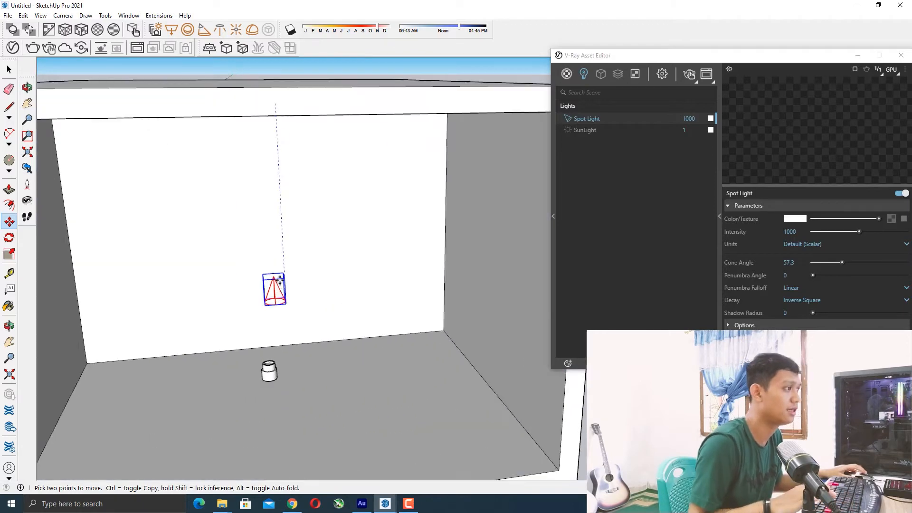
{"action": "middle_click_drag", "start_coordinate": [277, 301], "coordinate": [255, 164]}
{"action": "scroll", "coordinate": [285, 185], "scroll_direction": "down", "scroll_amount": 5}
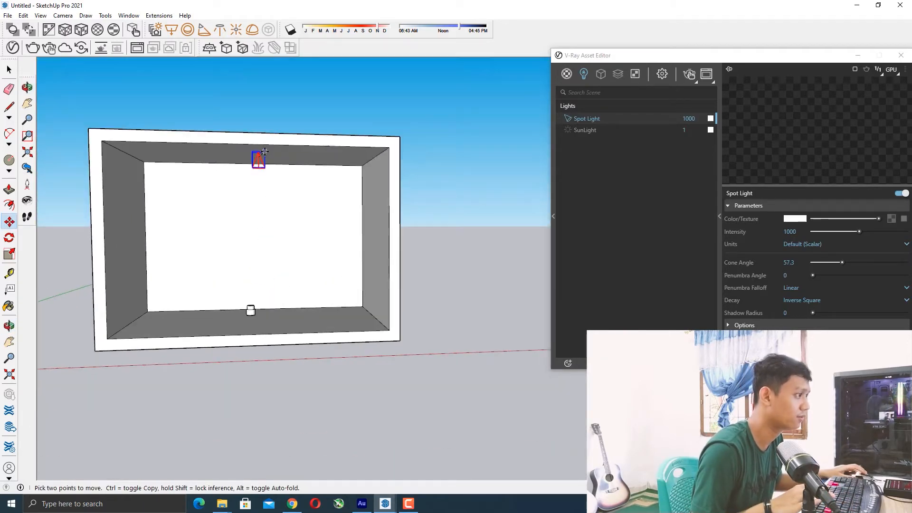
{"action": "left_click", "coordinate": [259, 157]}
{"action": "key", "text": "space"}
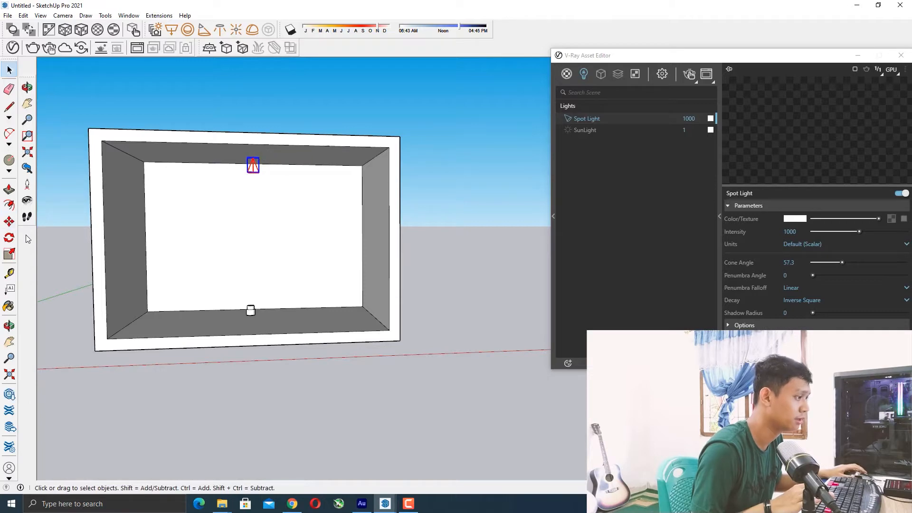
Rotate the spot light so its cone points upward.
{"action": "left_click", "coordinate": [11, 239]}
{"action": "middle_click_drag", "start_coordinate": [209, 249], "coordinate": [269, 235]}
{"action": "left_click", "coordinate": [278, 231]}
{"action": "left_click", "coordinate": [240, 230]}
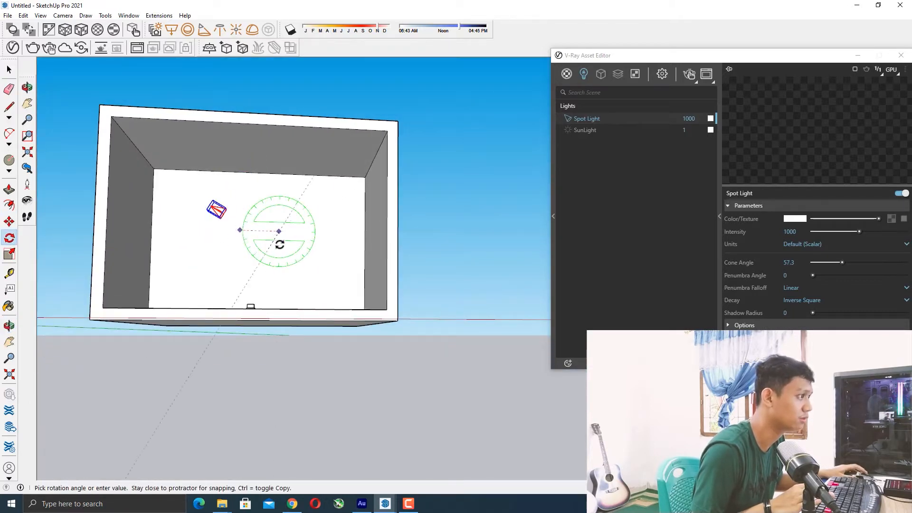
{"action": "left_click", "coordinate": [294, 232]}
Move the spot light onto the top of the cylinder.
{"action": "middle_click_drag", "start_coordinate": [292, 260], "coordinate": [303, 306]}
{"action": "scroll", "coordinate": [303, 304], "scroll_direction": "up", "scroll_amount": 2}
{"action": "key", "text": "space"}
{"action": "middle_click_drag", "start_coordinate": [294, 274], "coordinate": [300, 310]}
{"action": "scroll", "coordinate": [300, 311], "scroll_direction": "up", "scroll_amount": 1}
{"action": "key", "text": "m"}
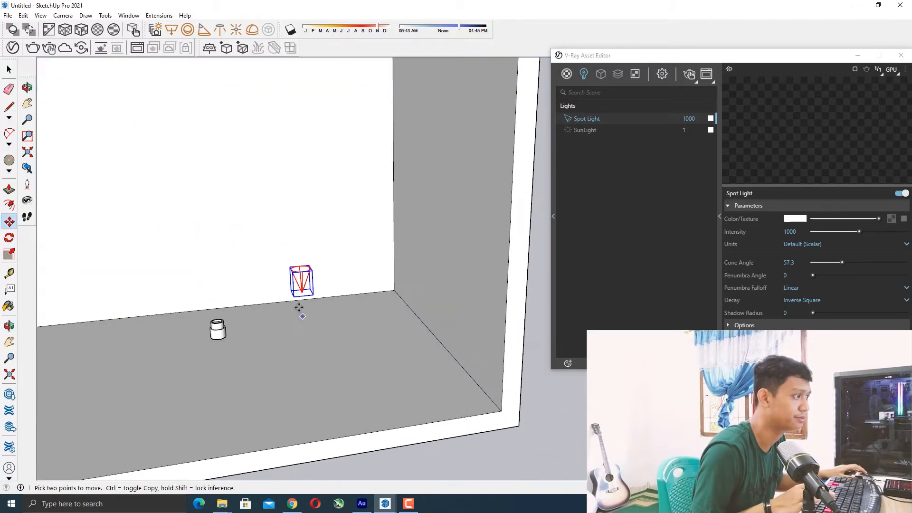
{"action": "scroll", "coordinate": [304, 290], "scroll_direction": "up", "scroll_amount": 1}
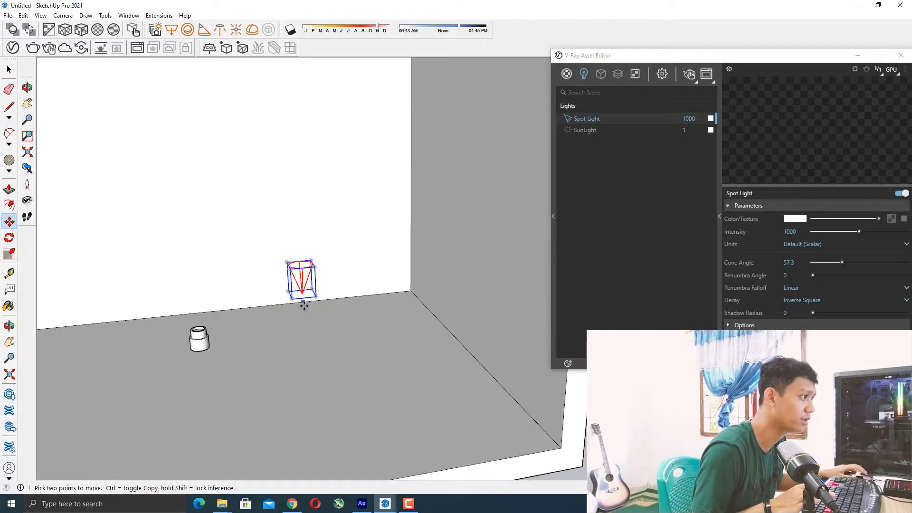
{"action": "left_click", "coordinate": [304, 299]}
{"action": "scroll", "coordinate": [199, 327], "scroll_direction": "up", "scroll_amount": 5}
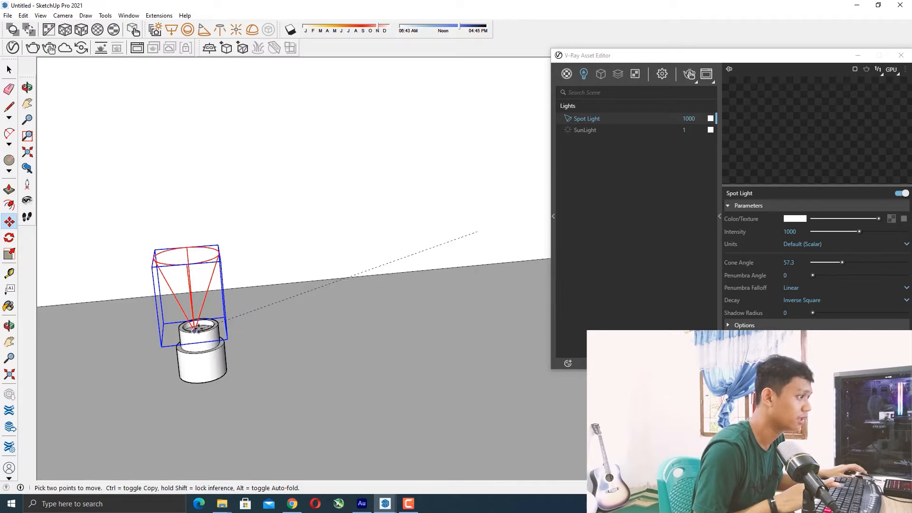
{"action": "left_click", "coordinate": [195, 330]}
{"action": "key", "text": "space"}
Move the Asset Editor window back over the viewport.
{"action": "scroll", "coordinate": [228, 304], "scroll_direction": "down", "scroll_amount": 5}
{"action": "middle_click_drag", "start_coordinate": [247, 285], "coordinate": [327, 309]}
{"action": "scroll", "coordinate": [327, 309], "scroll_direction": "down", "scroll_amount": 3}
{"action": "left_click", "coordinate": [433, 277]}
{"action": "left_click_drag", "start_coordinate": [746, 60], "coordinate": [534, 51]}
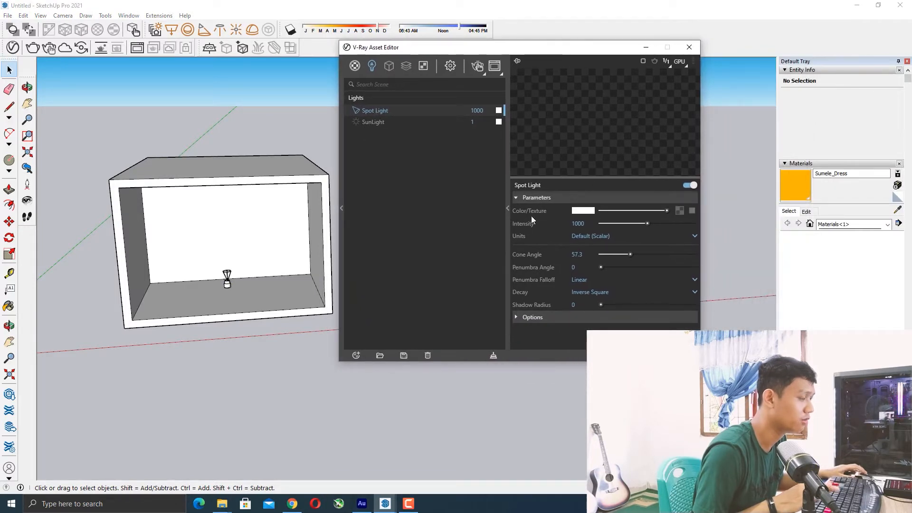
Set the spot light's colour to a warm peach tone (R 0.98, G 0.852, B 0.7).
{"action": "left_click", "coordinate": [583, 210]}
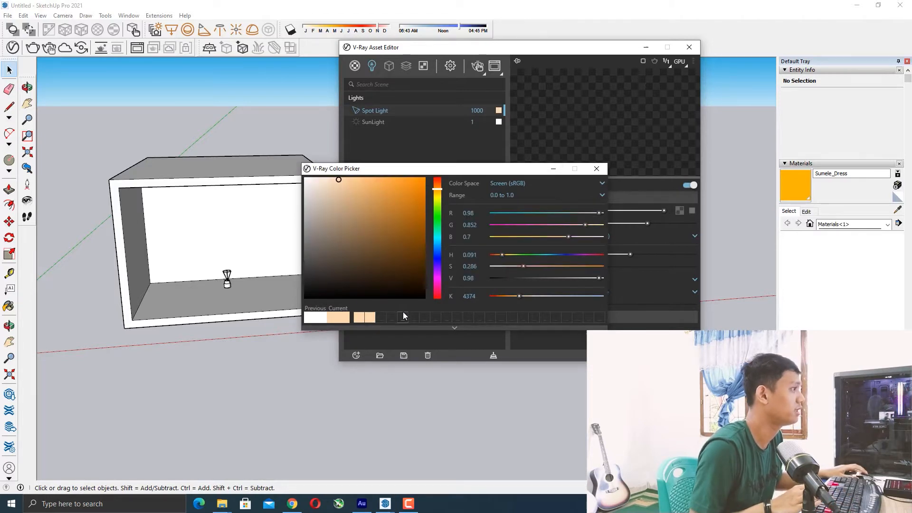
{"action": "left_click", "coordinate": [596, 168]}
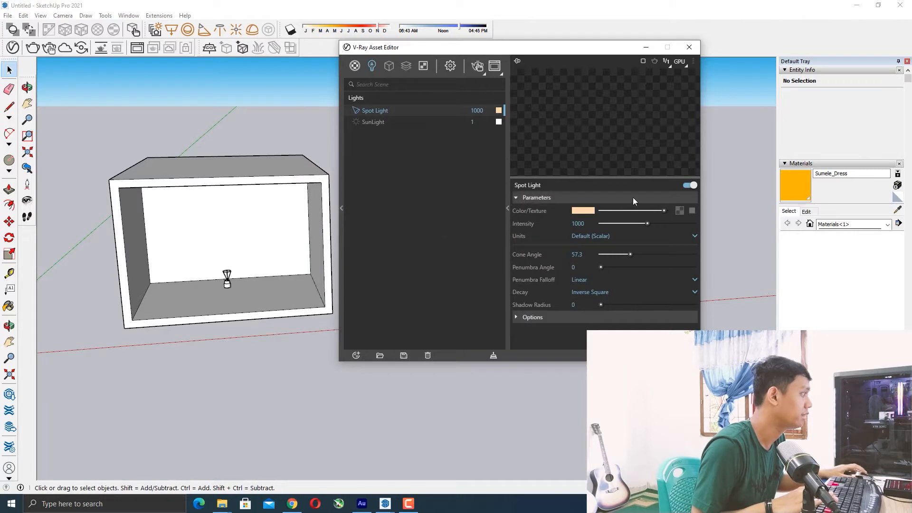
Select the spot light sitting on the cylinder and enable the texture toggle beside its colour.
{"action": "left_click", "coordinate": [680, 63]}
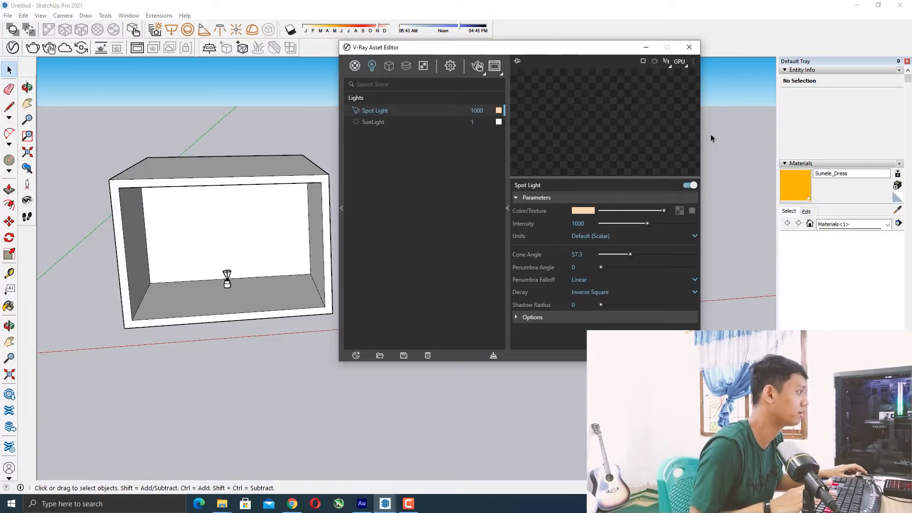
{"action": "scroll", "coordinate": [234, 290], "scroll_direction": "up", "scroll_amount": 5}
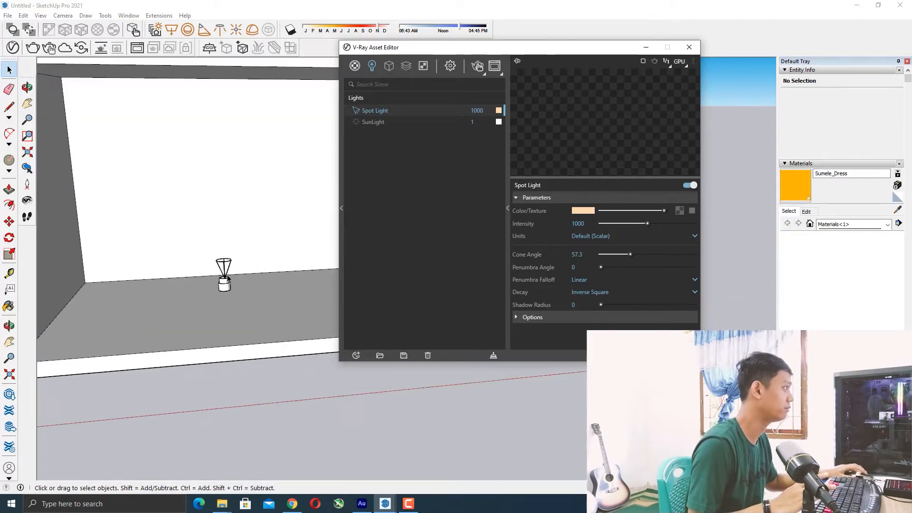
{"action": "left_click", "coordinate": [224, 279]}
{"action": "left_click", "coordinate": [692, 211]}
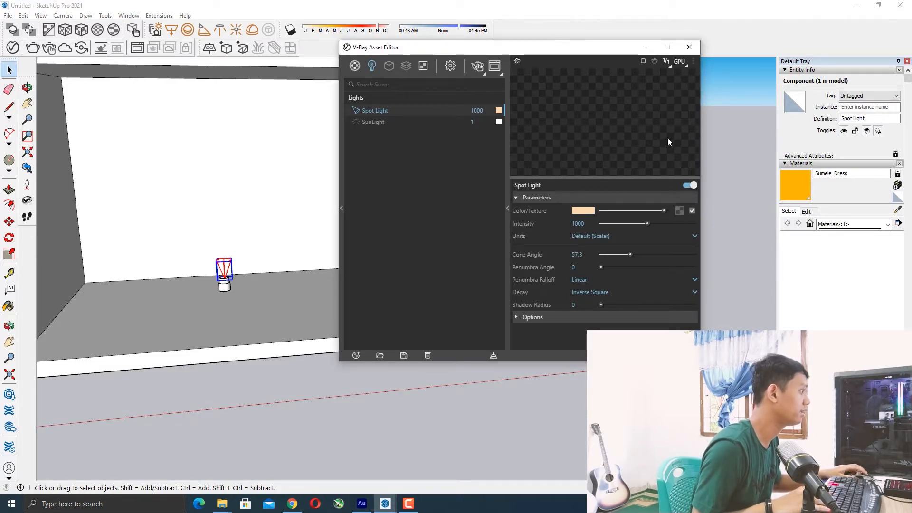
Try to start an interactive V-Ray render of the scene.
{"action": "scroll", "coordinate": [223, 280], "scroll_direction": "down", "scroll_amount": 3}
{"action": "middle_click_drag", "start_coordinate": [224, 280], "coordinate": [266, 266]}
{"action": "scroll", "coordinate": [257, 294], "scroll_direction": "up", "scroll_amount": 5}
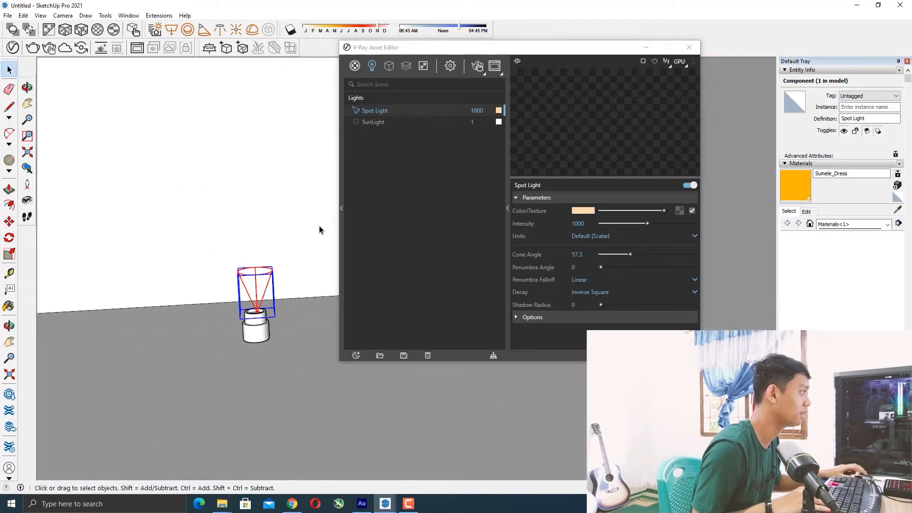
{"action": "middle_click_drag", "start_coordinate": [205, 249], "coordinate": [223, 245]}
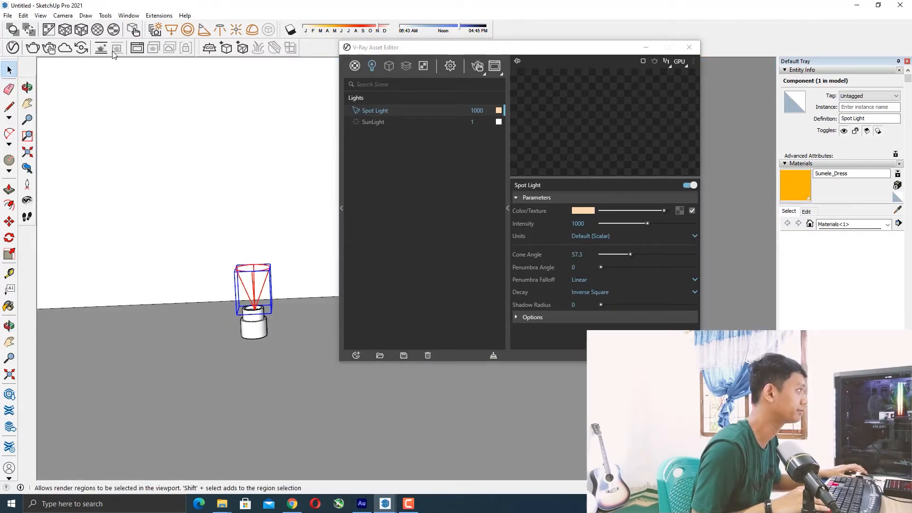
{"action": "scroll", "coordinate": [128, 175], "scroll_direction": "down", "scroll_amount": 6}
{"action": "scroll", "coordinate": [81, 93], "scroll_direction": "up", "scroll_amount": 1}
{"action": "scroll", "coordinate": [238, 221], "scroll_direction": "down", "scroll_amount": 2}
{"action": "scroll", "coordinate": [238, 225], "scroll_direction": "down", "scroll_amount": 2}
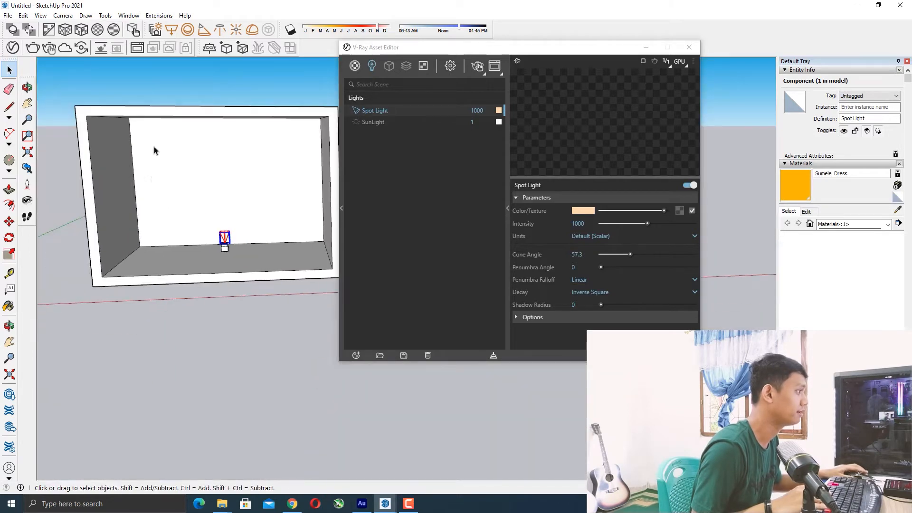
{"action": "scroll", "coordinate": [153, 152], "scroll_direction": "up", "scroll_amount": 2}
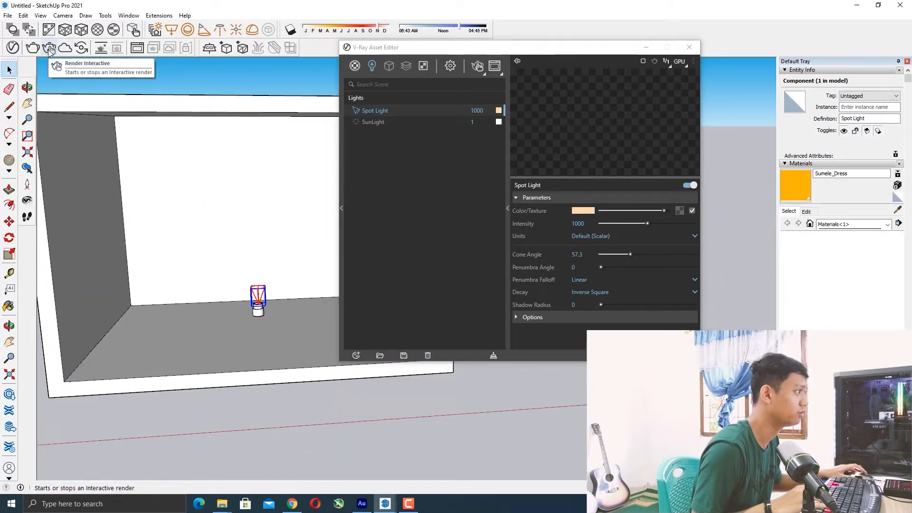
{"action": "left_click", "coordinate": [50, 48]}
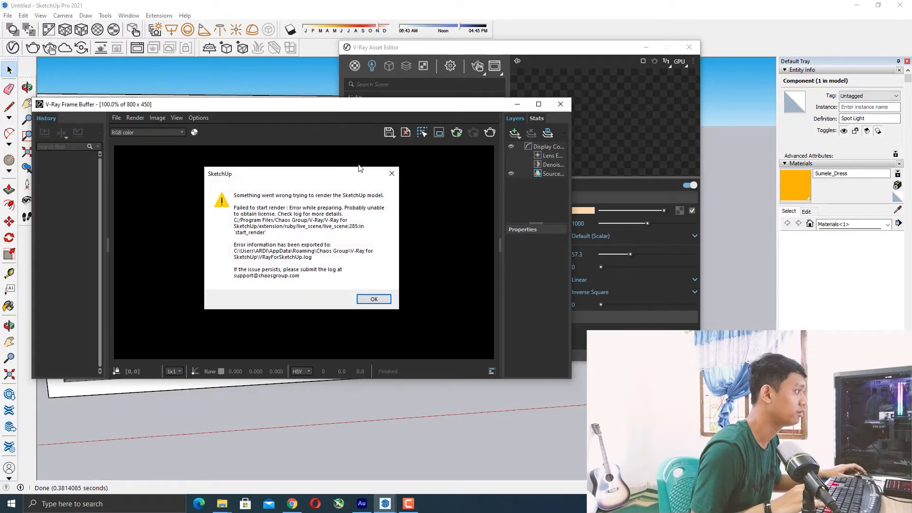
{"action": "left_click", "coordinate": [392, 173]}
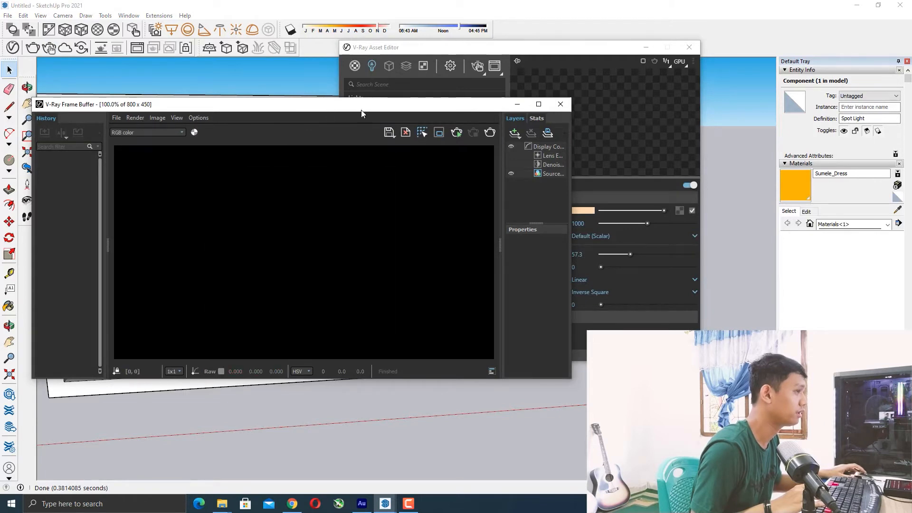
{"action": "left_click", "coordinate": [567, 104]}
Start an interactive V-Ray render of the box scene.
{"action": "scroll", "coordinate": [266, 286], "scroll_direction": "down", "scroll_amount": 6}
{"action": "mouse_move", "coordinate": [252, 254]}
{"action": "middle_mouse_down"}
{"action": "mouse_move", "coordinate": [248, 239]}
{"action": "mouse_move", "coordinate": [290, 229]}
{"action": "middle_mouse_up"}
{"action": "scroll", "coordinate": [290, 231], "scroll_direction": "up", "scroll_amount": 1}
{"action": "scroll", "coordinate": [284, 223], "scroll_direction": "down", "scroll_amount": 1}
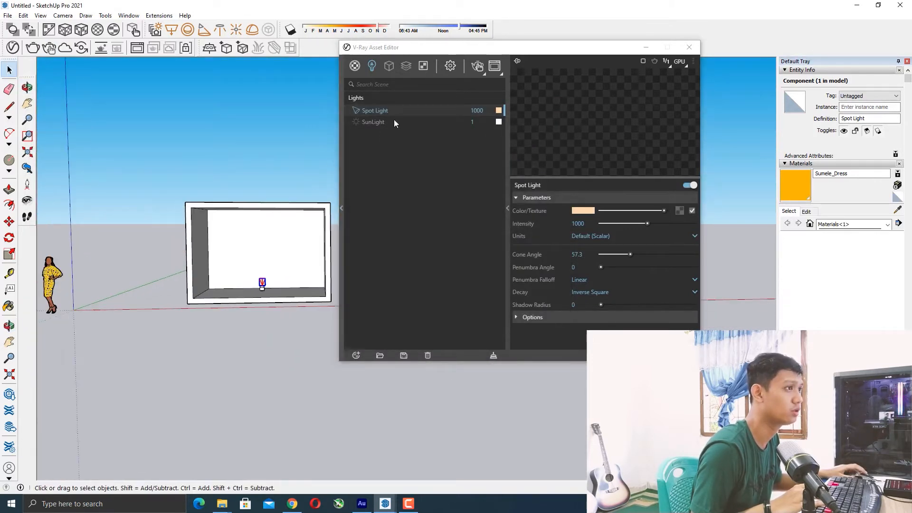
{"action": "left_click_drag", "start_coordinate": [450, 50], "coordinate": [531, 60]}
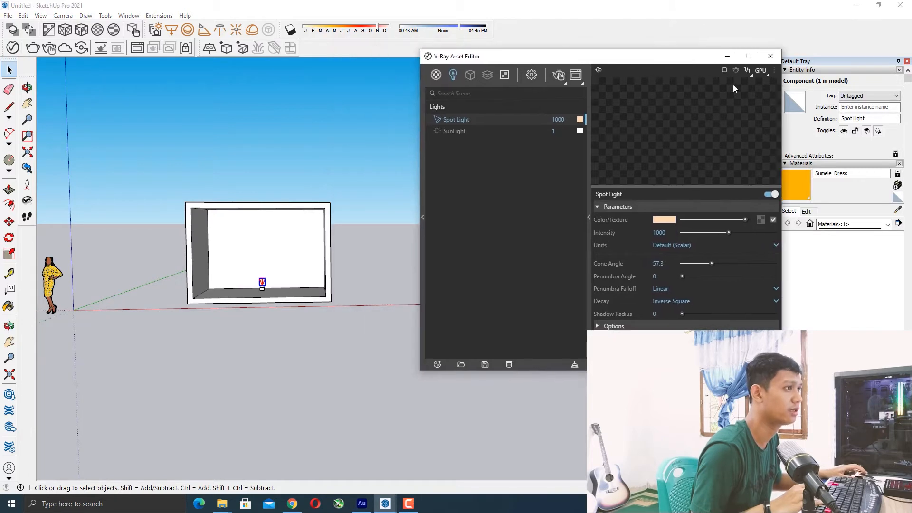
{"action": "mouse_move", "coordinate": [661, 62]}
{"action": "left_mouse_down"}
{"action": "mouse_move", "coordinate": [578, 39]}
{"action": "mouse_move", "coordinate": [652, 60]}
{"action": "left_mouse_up"}
{"action": "scroll", "coordinate": [295, 278], "scroll_direction": "up", "scroll_amount": 5}
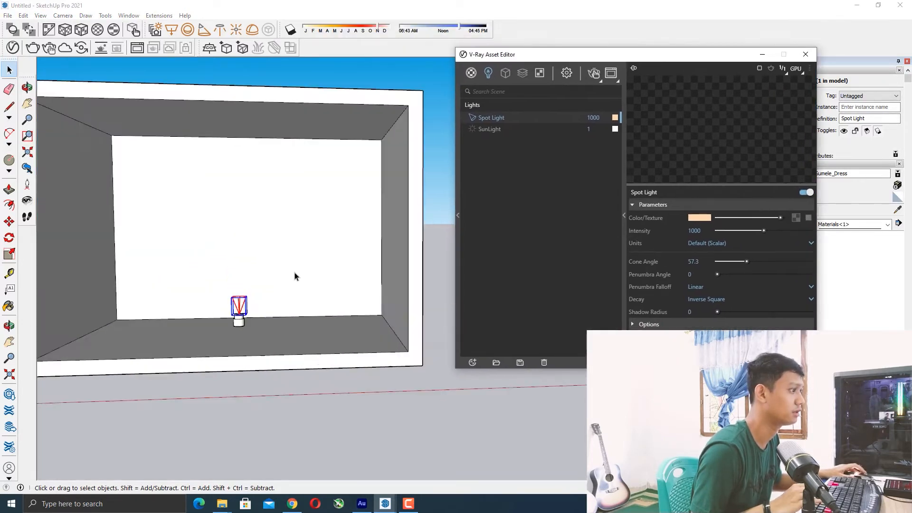
{"action": "scroll", "coordinate": [252, 272], "scroll_direction": "down", "scroll_amount": 5}
{"action": "scroll", "coordinate": [269, 189], "scroll_direction": "up", "scroll_amount": 2}
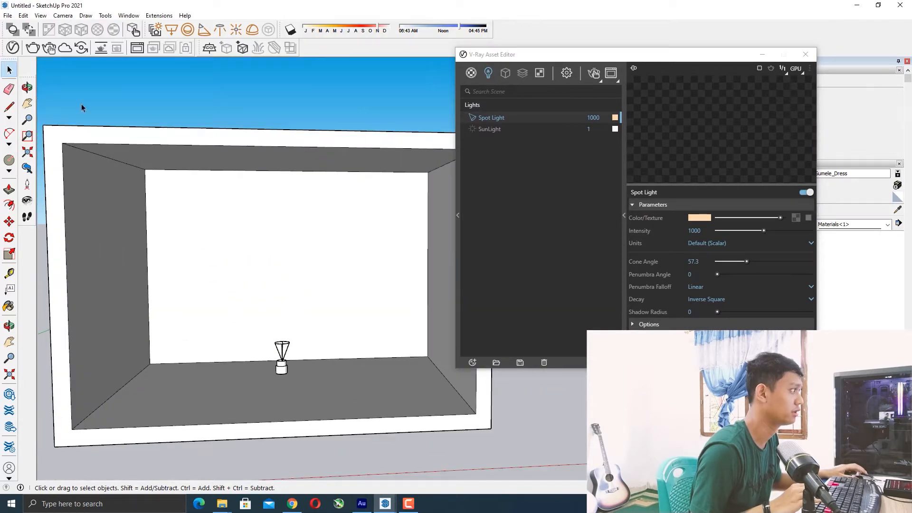
{"action": "left_click", "coordinate": [52, 50]}
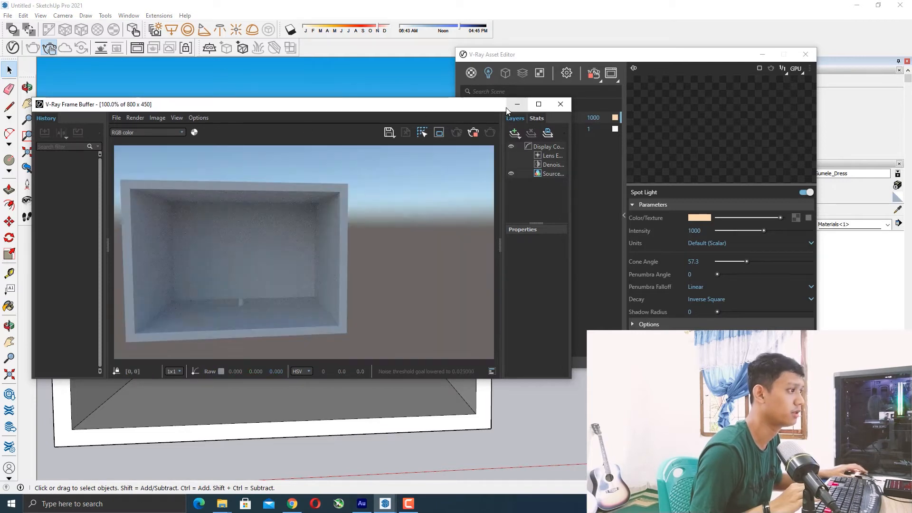
Inspect the interactive render in the frame buffer, zooming it and resizing its window.
{"action": "mouse_move", "coordinate": [458, 109]}
{"action": "left_mouse_down"}
{"action": "mouse_move", "coordinate": [442, 105]}
{"action": "mouse_move", "coordinate": [462, 107]}
{"action": "mouse_move", "coordinate": [450, 114]}
{"action": "left_mouse_up"}
{"action": "left_click_drag", "start_coordinate": [450, 114], "coordinate": [386, 133]}
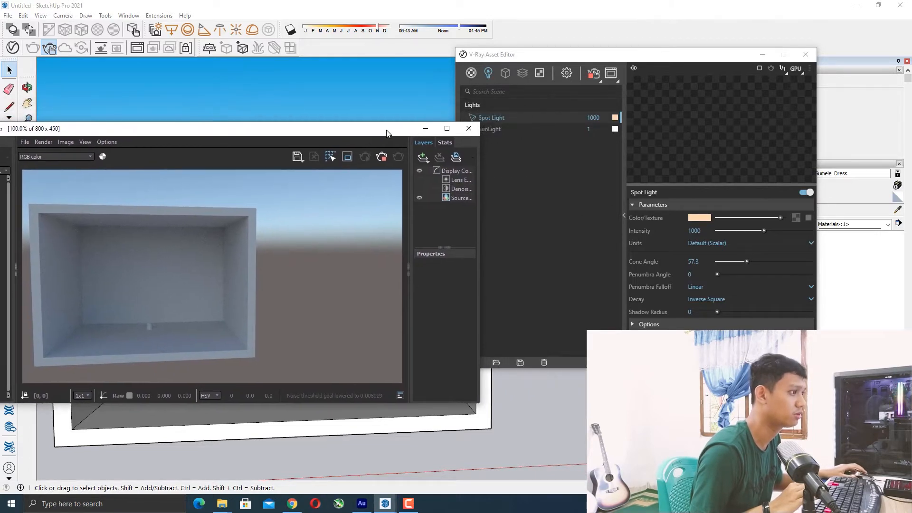
{"action": "left_click_drag", "start_coordinate": [478, 238], "coordinate": [375, 233]}
{"action": "left_click_drag", "start_coordinate": [231, 129], "coordinate": [507, 154]}
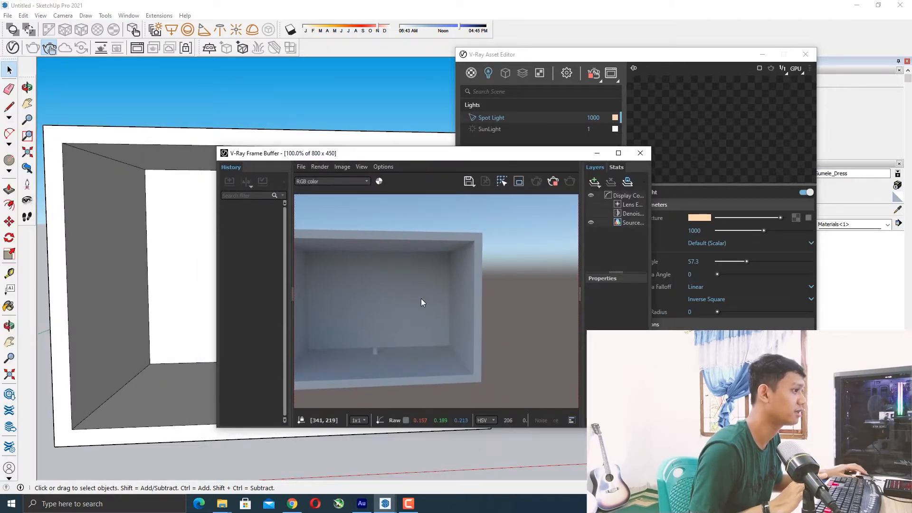
{"action": "scroll", "coordinate": [451, 298], "scroll_direction": "down", "scroll_amount": 3}
{"action": "scroll", "coordinate": [383, 284], "scroll_direction": "up", "scroll_amount": 2}
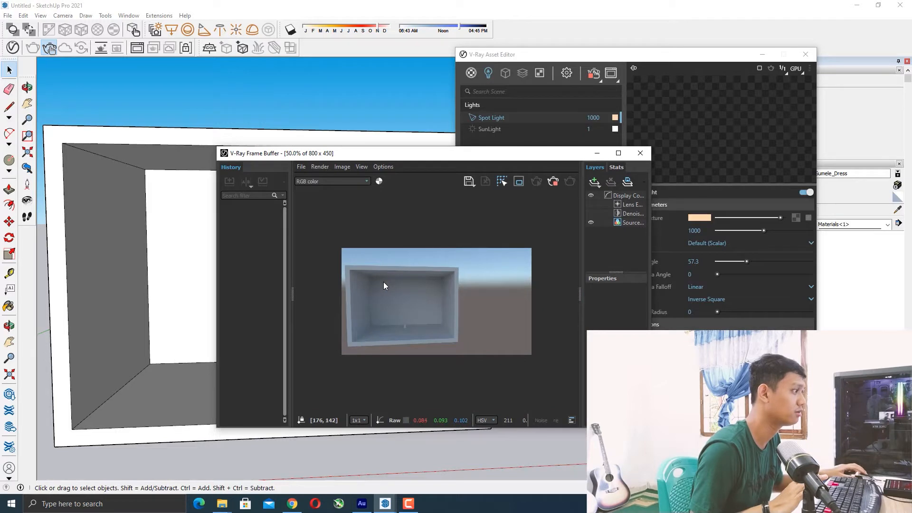
{"action": "left_click_drag", "start_coordinate": [581, 294], "coordinate": [504, 294]}
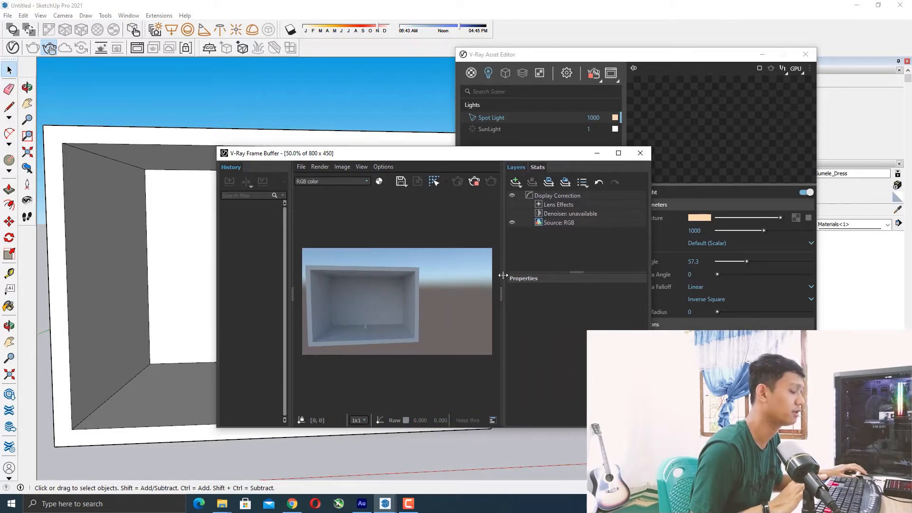
{"action": "mouse_move", "coordinate": [529, 158]}
{"action": "left_mouse_down"}
{"action": "mouse_move", "coordinate": [422, 111]}
{"action": "mouse_move", "coordinate": [247, 80]}
{"action": "mouse_move", "coordinate": [142, 32]}
{"action": "mouse_move", "coordinate": [90, 34]}
{"action": "mouse_move", "coordinate": [228, 76]}
{"action": "mouse_move", "coordinate": [328, 44]}
{"action": "mouse_move", "coordinate": [374, 49]}
{"action": "mouse_move", "coordinate": [353, 71]}
{"action": "mouse_move", "coordinate": [183, 51]}
{"action": "left_mouse_up"}
{"action": "left_click", "coordinate": [238, 50]}
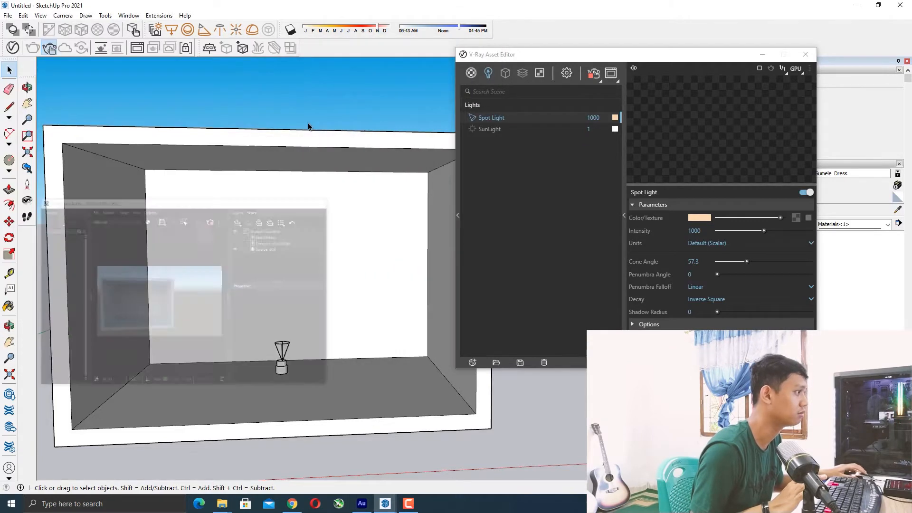
{"action": "scroll", "coordinate": [340, 203], "scroll_direction": "down", "scroll_amount": 5}
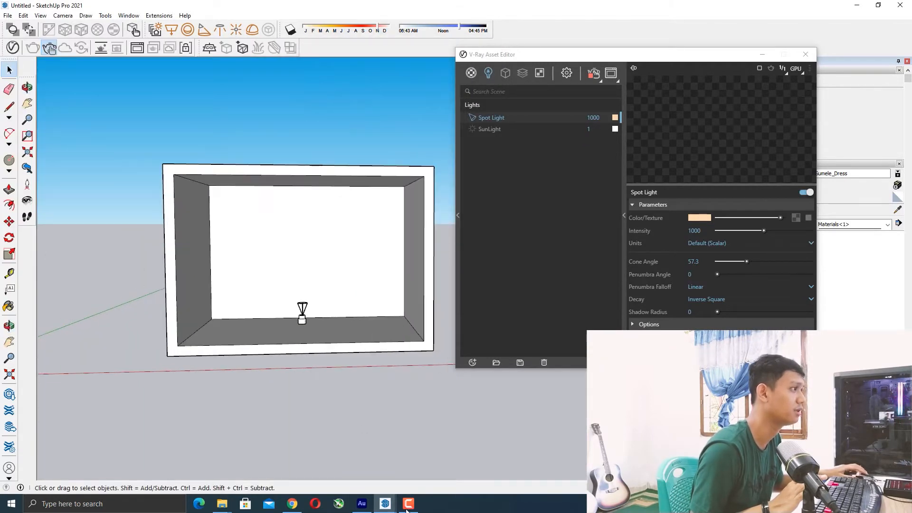
Arrange the frame buffer and Asset Editor windows side by side over the viewport.
{"action": "mouse_move", "coordinate": [385, 503]}
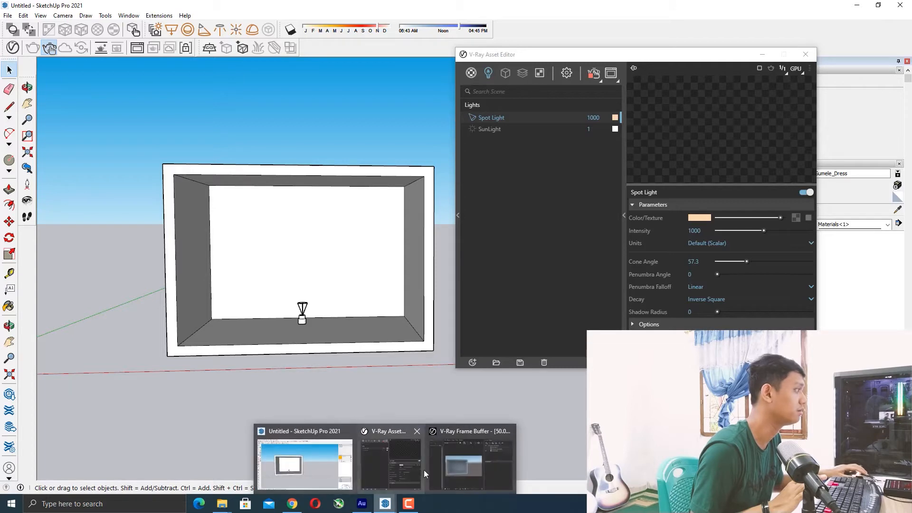
{"action": "left_click", "coordinate": [458, 461]}
{"action": "left_click_drag", "start_coordinate": [167, 55], "coordinate": [376, 109]}
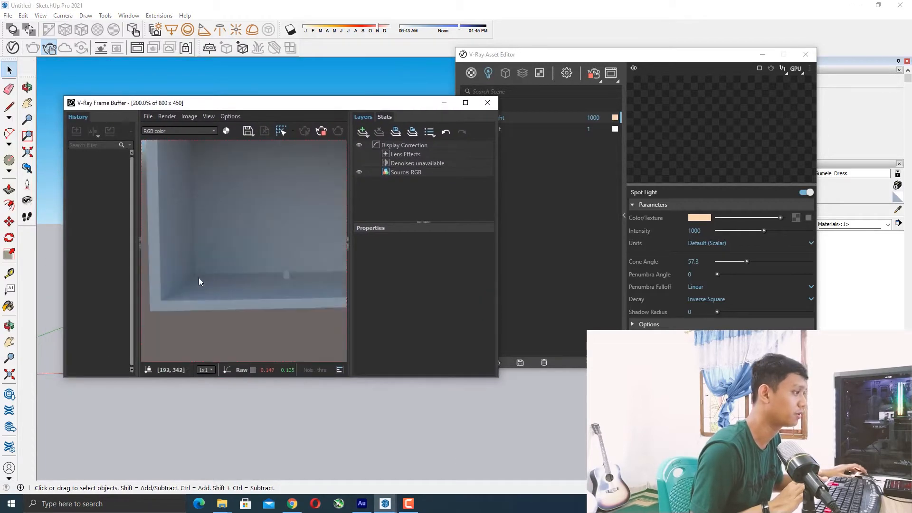
{"action": "scroll", "coordinate": [260, 230], "scroll_direction": "up", "scroll_amount": 2}
{"action": "scroll", "coordinate": [169, 228], "scroll_direction": "down", "scroll_amount": 3}
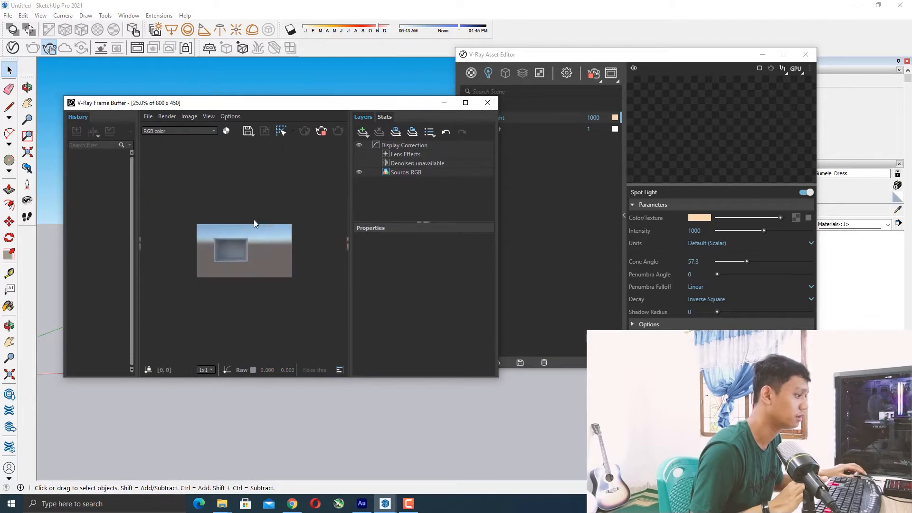
{"action": "scroll", "coordinate": [223, 266], "scroll_direction": "up", "scroll_amount": 3}
{"action": "middle_click_drag", "start_coordinate": [223, 266], "coordinate": [259, 251]}
{"action": "scroll", "coordinate": [244, 243], "scroll_direction": "up", "scroll_amount": 1}
{"action": "scroll", "coordinate": [244, 242], "scroll_direction": "down", "scroll_amount": 1}
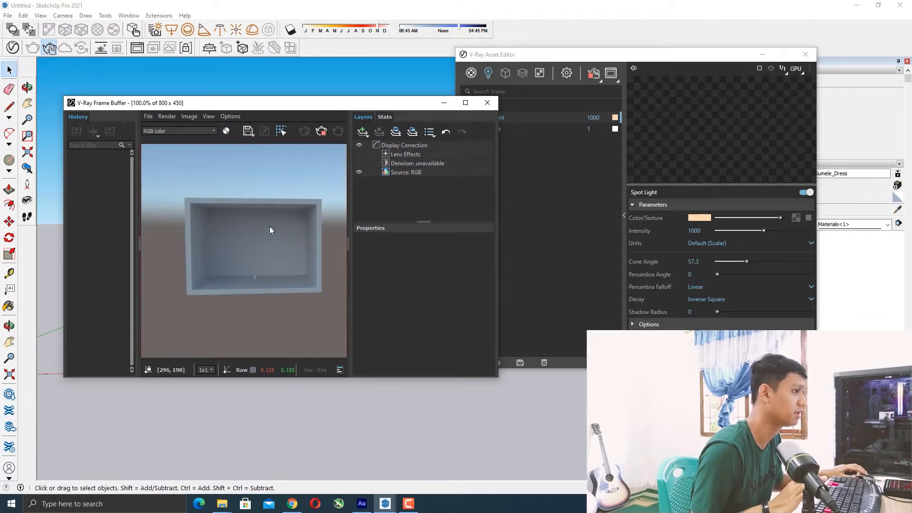
{"action": "left_click_drag", "start_coordinate": [380, 107], "coordinate": [321, 83]}
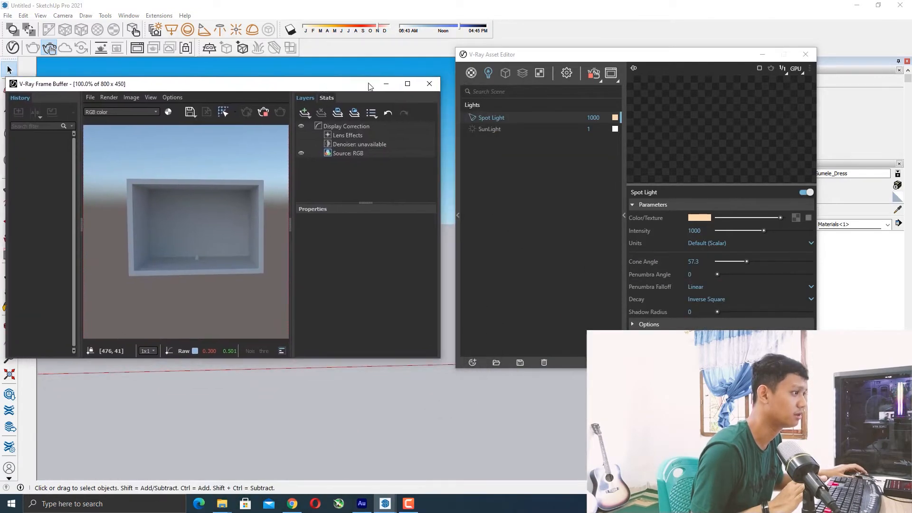
{"action": "left_click_drag", "start_coordinate": [561, 57], "coordinate": [497, 47]}
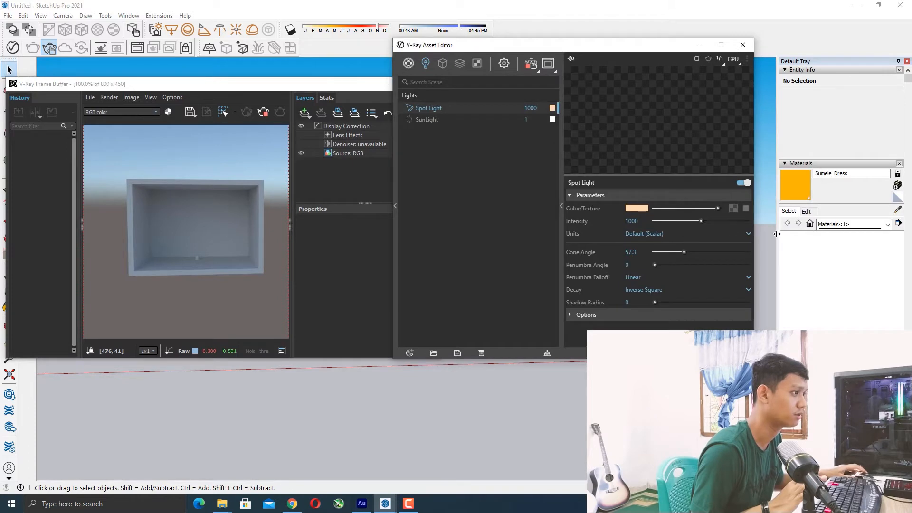
Set the spot light's units to Radiant power (W).
{"action": "left_click", "coordinate": [745, 208]}
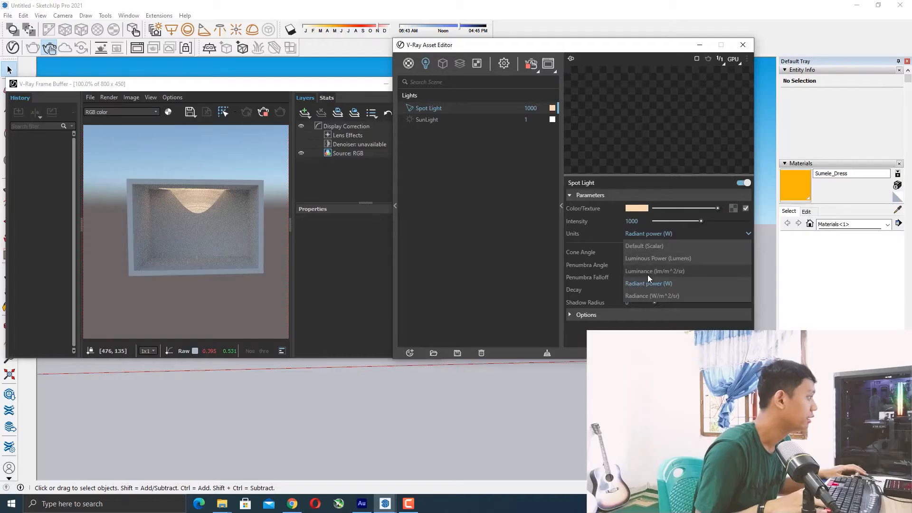
{"action": "left_click", "coordinate": [646, 233]}
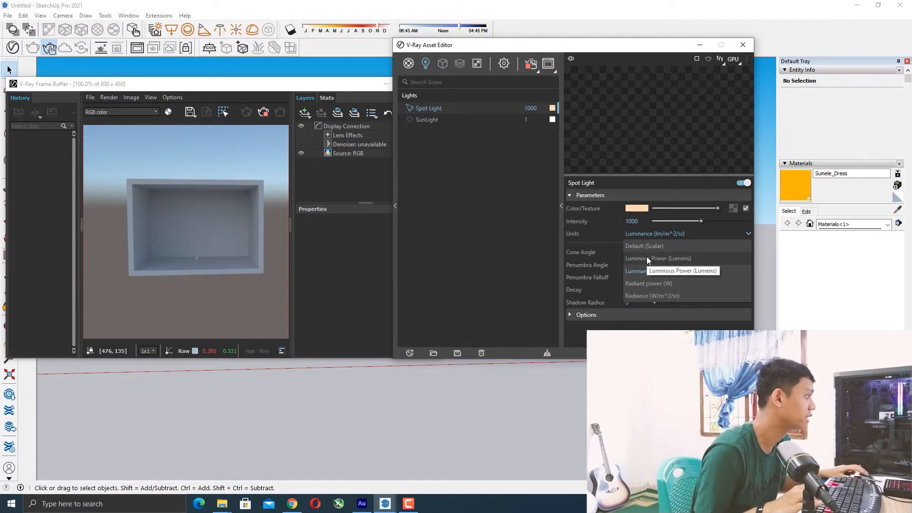
{"action": "left_click", "coordinate": [646, 258]}
{"action": "left_click", "coordinate": [658, 234]}
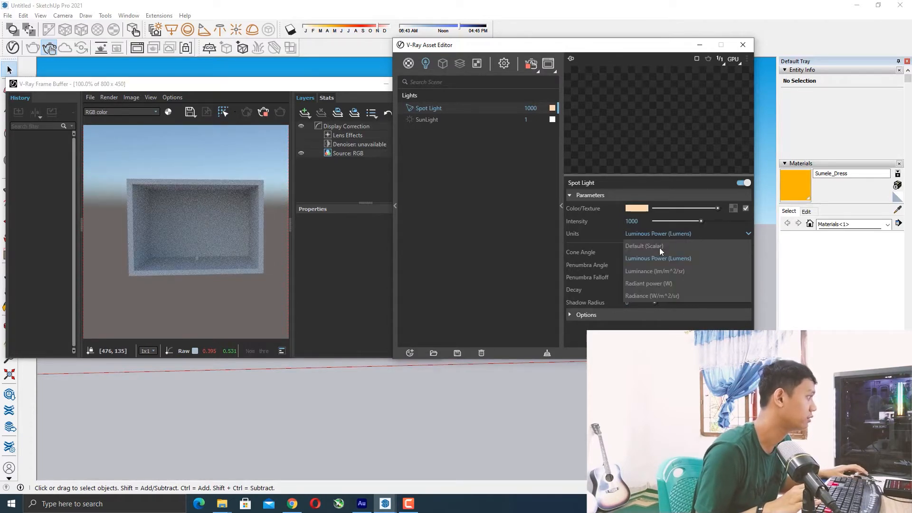
{"action": "left_click", "coordinate": [659, 282]}
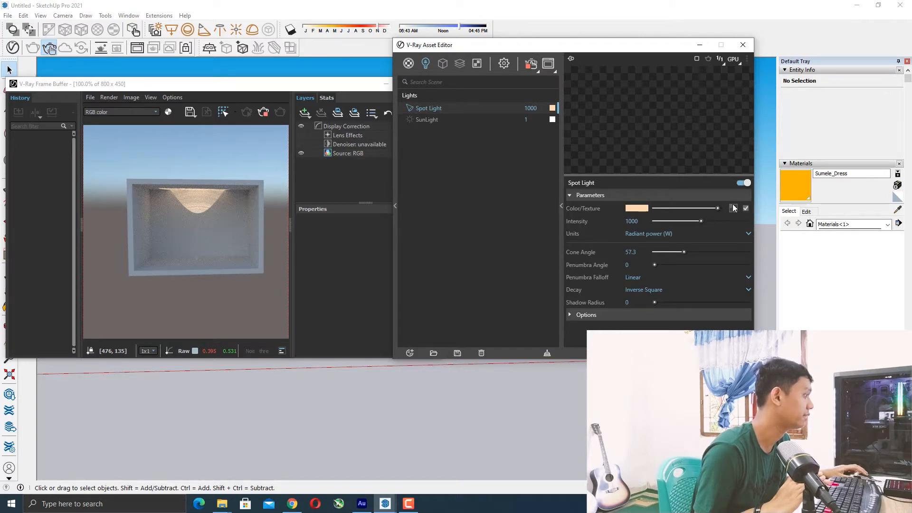
Raise the spot light's intensity to about 1472.3.
{"action": "left_click", "coordinate": [715, 221]}
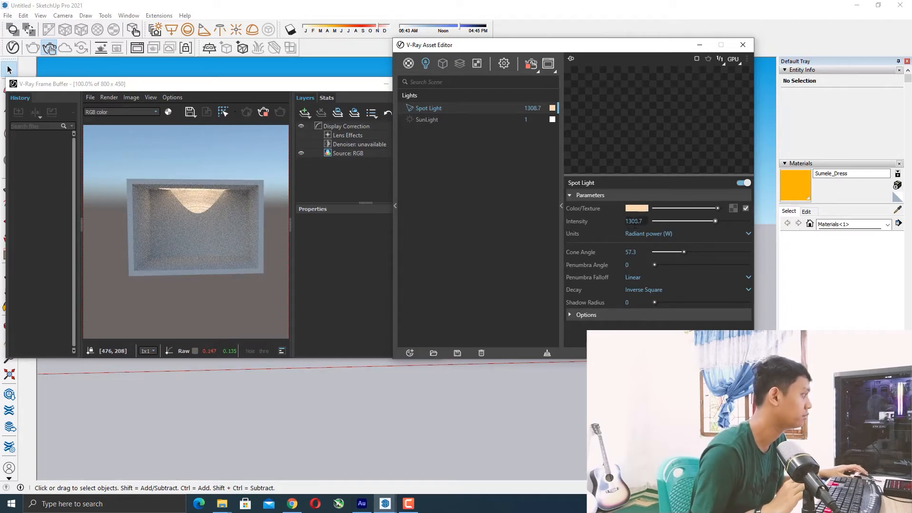
{"action": "left_click", "coordinate": [723, 220]}
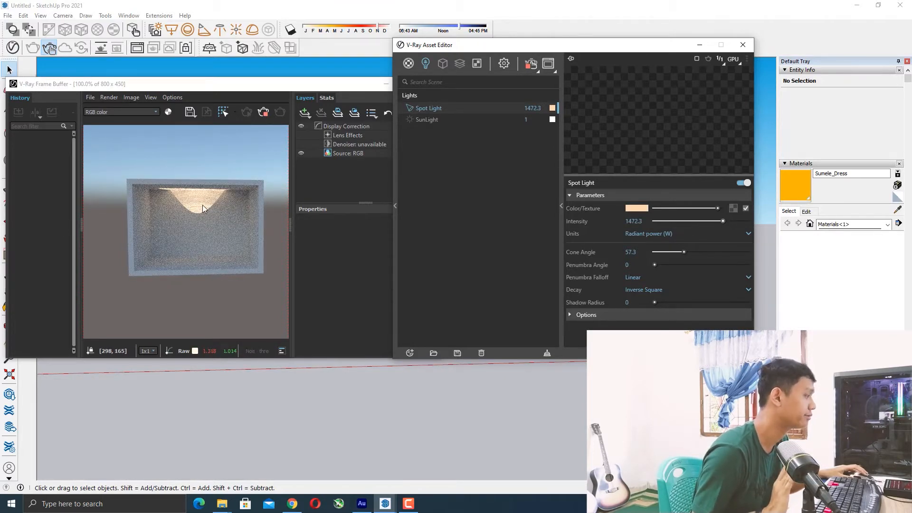
Expand the spot light's options and set its penumbra angle to about 15.34.
{"action": "left_click", "coordinate": [571, 316]}
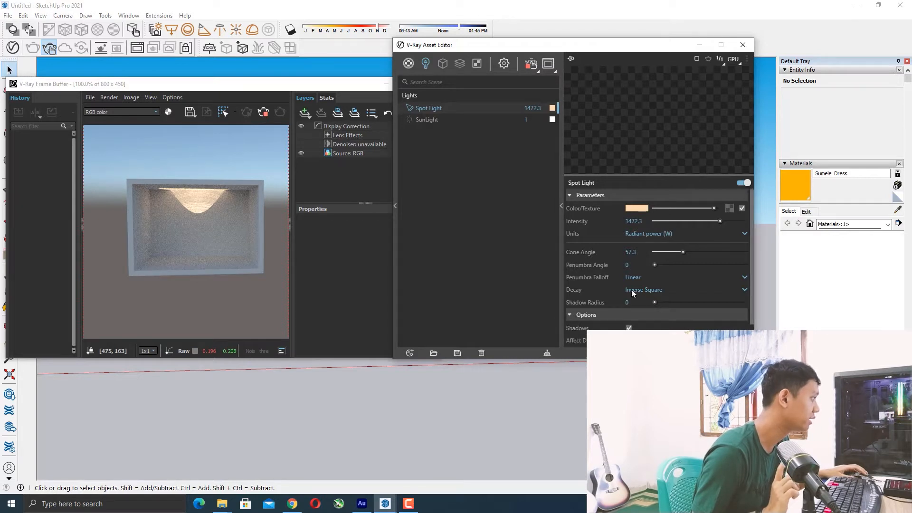
{"action": "left_click", "coordinate": [662, 264]}
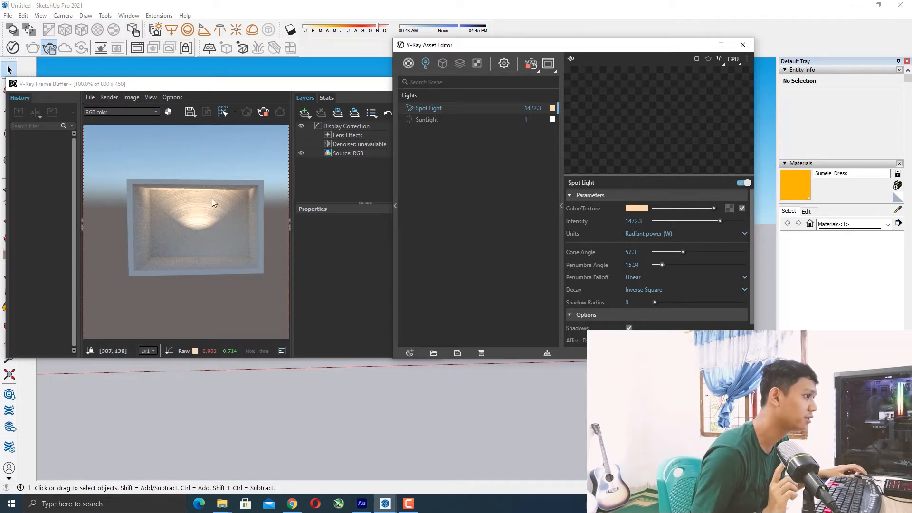
Try the Smooth Cubic penumbra falloff, then switch the falloff back to Linear.
{"action": "left_click", "coordinate": [636, 278]}
{"action": "left_click", "coordinate": [640, 299]}
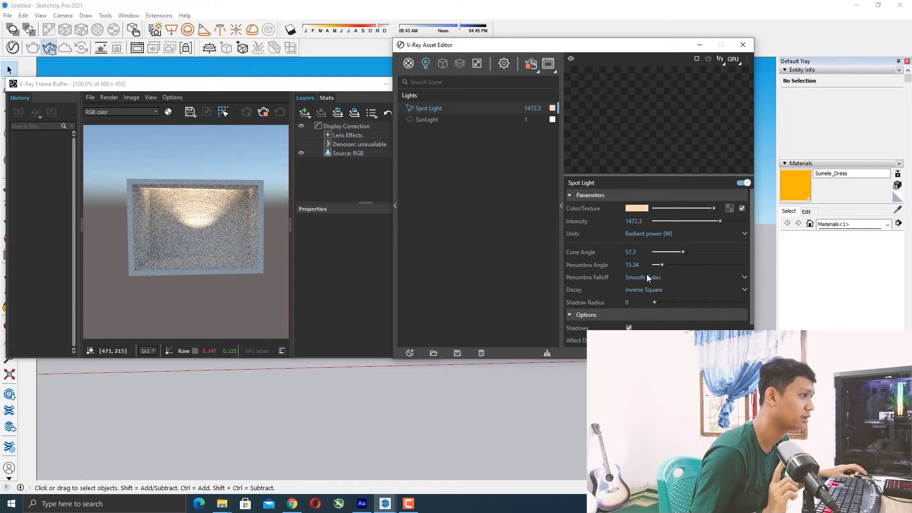
{"action": "left_click", "coordinate": [642, 277]}
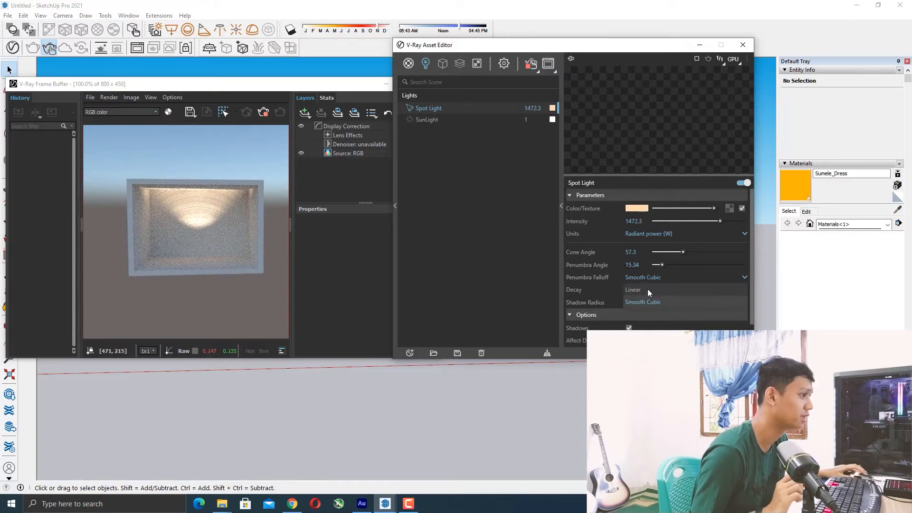
{"action": "left_click", "coordinate": [648, 289]}
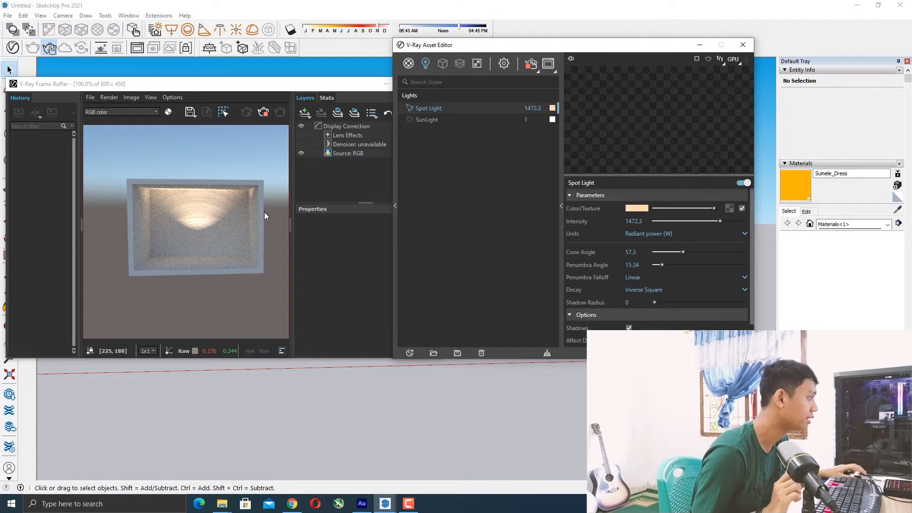
Try the Inverse Cube and Inverse decay options, then set the decay back to Inverse Square.
{"action": "scroll", "coordinate": [722, 276], "scroll_direction": "down", "scroll_amount": 1}
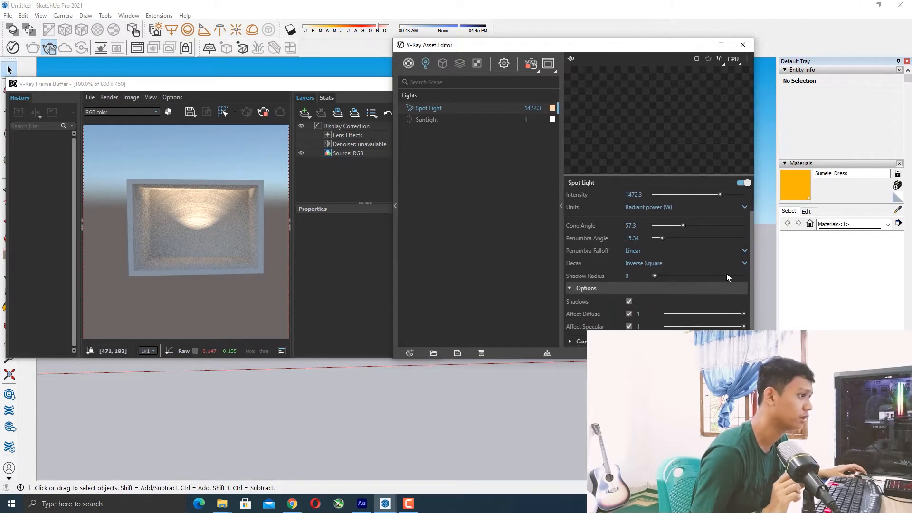
{"action": "left_click", "coordinate": [660, 264]}
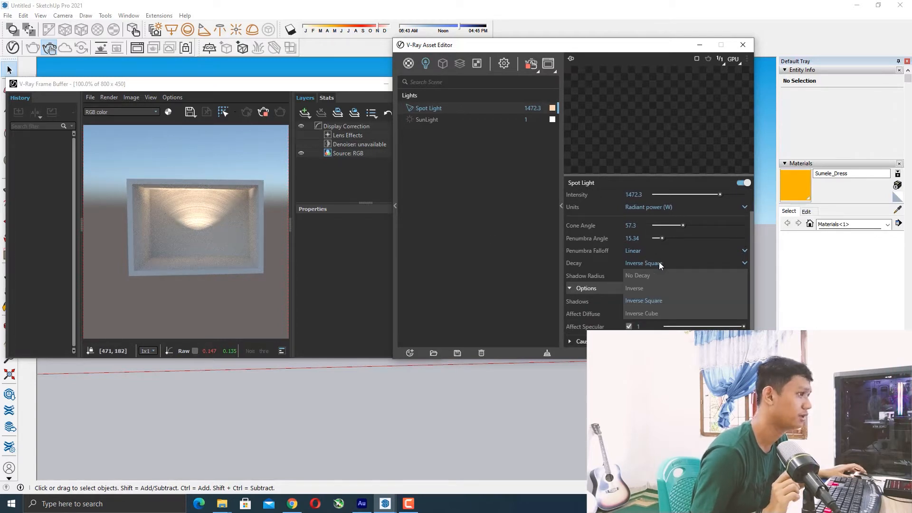
{"action": "left_click", "coordinate": [651, 313]}
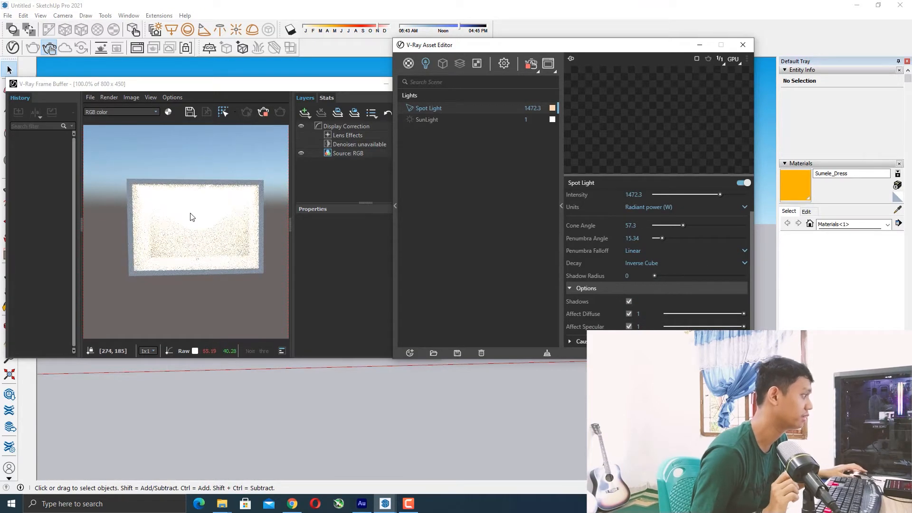
{"action": "left_click", "coordinate": [637, 262]}
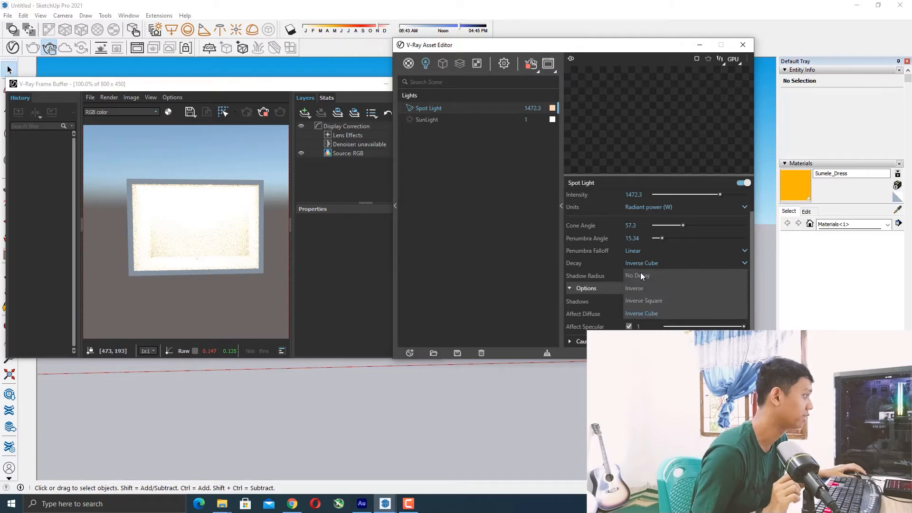
{"action": "left_click", "coordinate": [643, 296]}
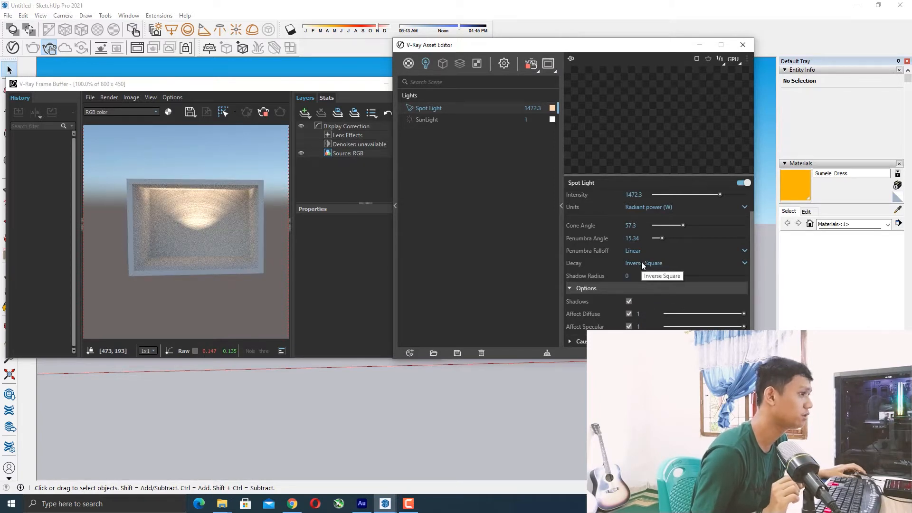
{"action": "left_click", "coordinate": [641, 263]}
{"action": "left_click", "coordinate": [645, 286]}
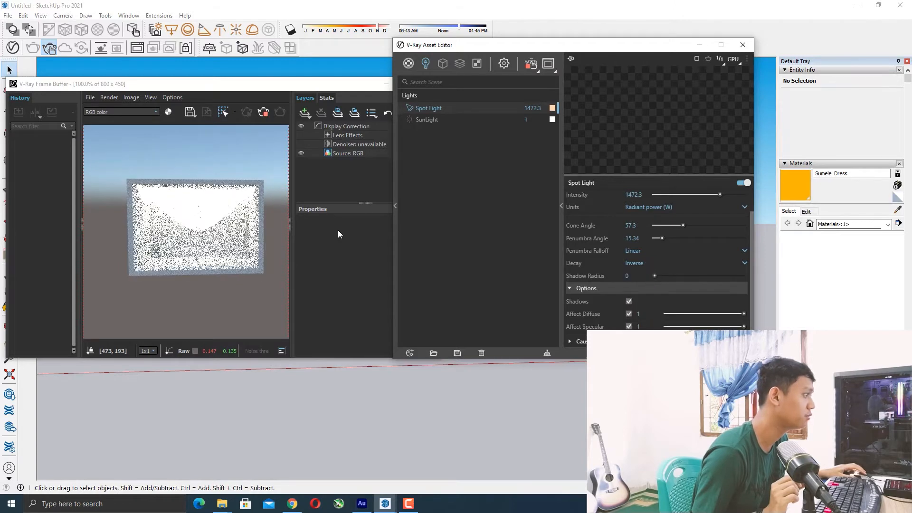
{"action": "left_click", "coordinate": [640, 261]}
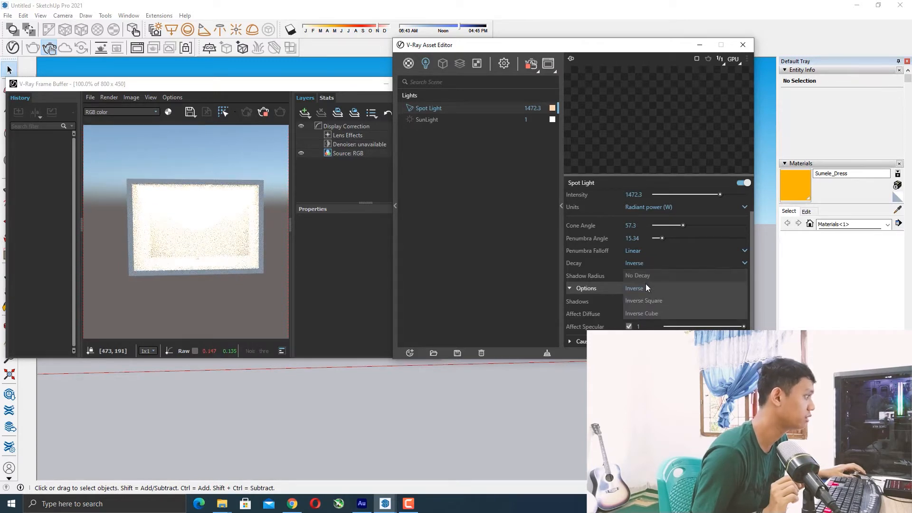
{"action": "left_click", "coordinate": [646, 299]}
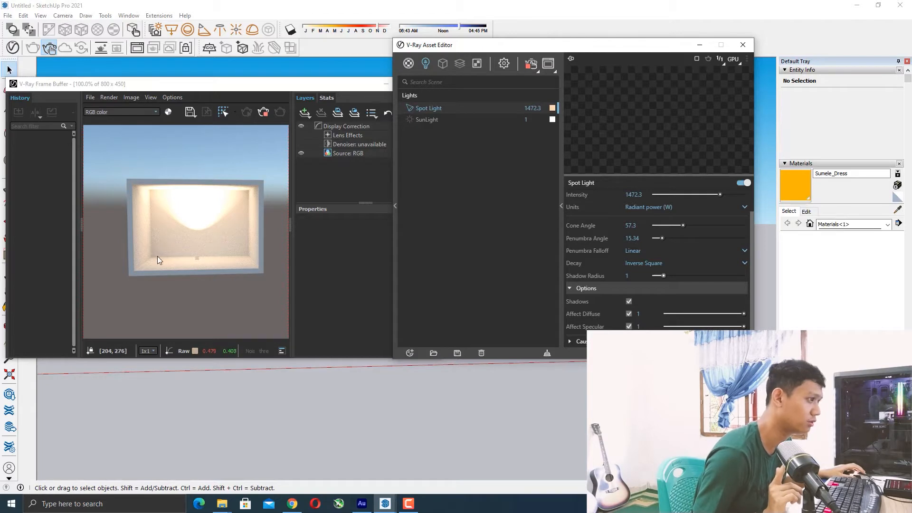
Set the spot light's shadow radius to 1 and expand the caustic photons options.
{"action": "left_click", "coordinate": [657, 274]}
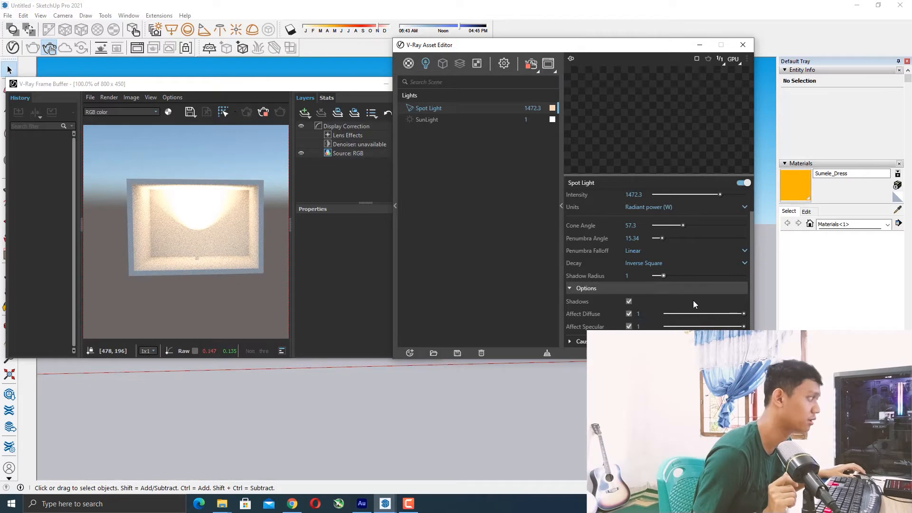
{"action": "left_click", "coordinate": [569, 343]}
{"action": "scroll", "coordinate": [578, 284], "scroll_direction": "down", "scroll_amount": 1}
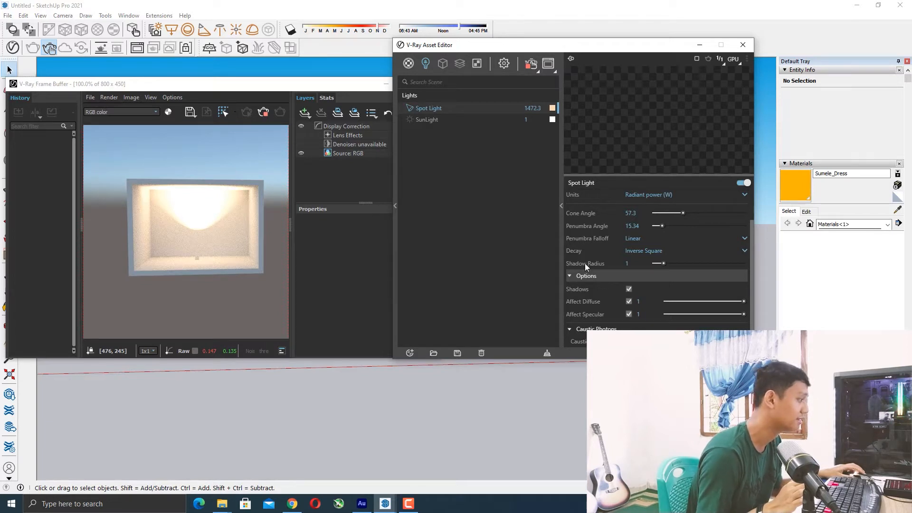
Reposition the Asset Editor and zoom the frame buffer in and out to inspect the render.
{"action": "mouse_move", "coordinate": [542, 48]}
{"action": "left_mouse_down"}
{"action": "mouse_move", "coordinate": [578, 79]}
{"action": "mouse_move", "coordinate": [556, 67]}
{"action": "mouse_move", "coordinate": [540, 39]}
{"action": "left_mouse_up"}
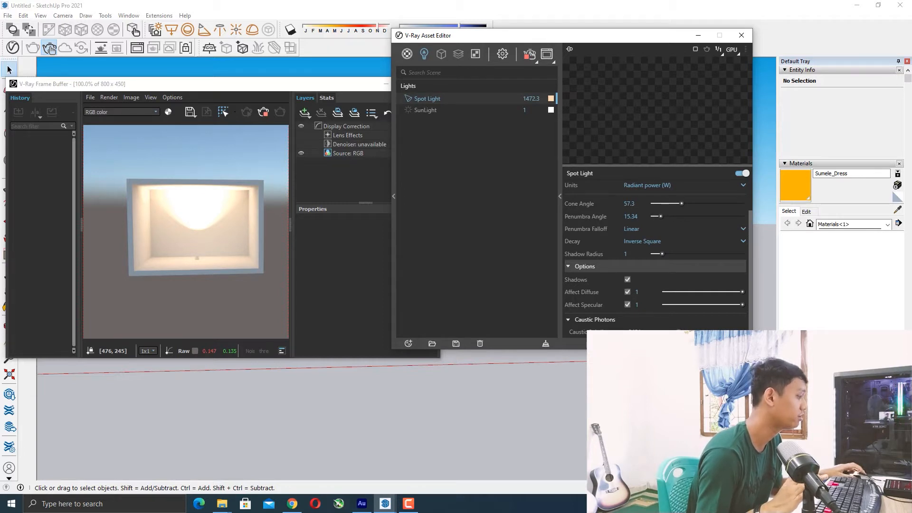
{"action": "left_click_drag", "start_coordinate": [600, 35], "coordinate": [607, 51]}
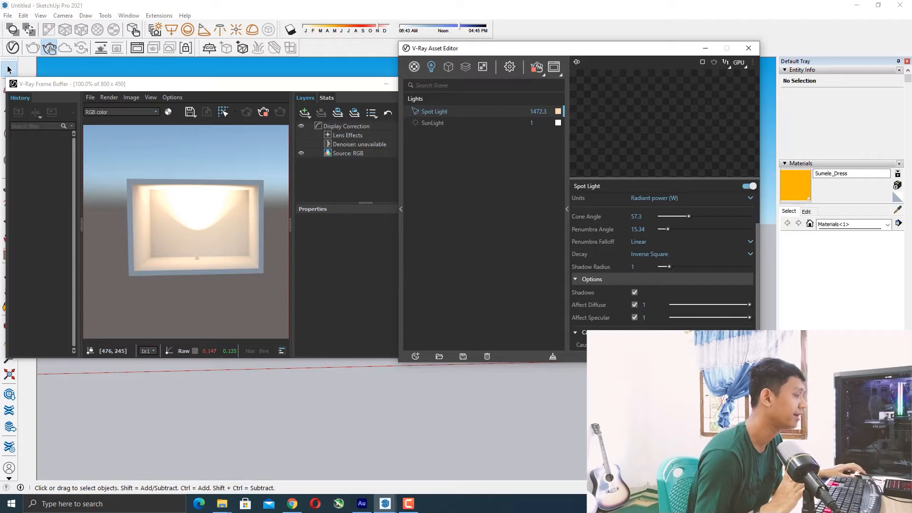
{"action": "left_click", "coordinate": [50, 49]}
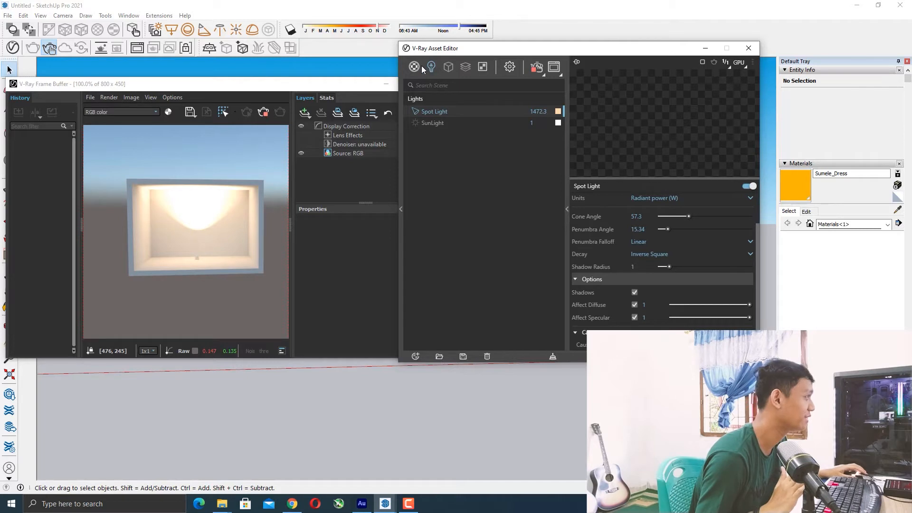
{"action": "scroll", "coordinate": [210, 227], "scroll_direction": "down", "scroll_amount": 1}
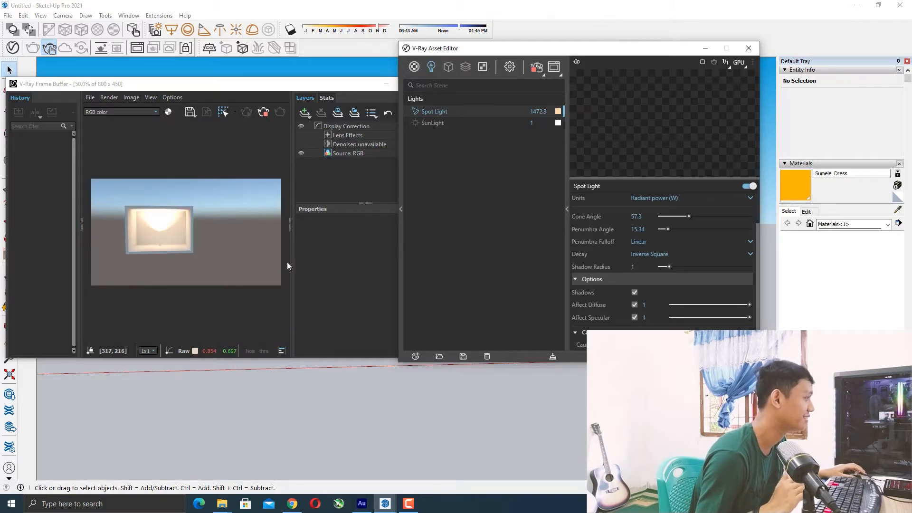
{"action": "scroll", "coordinate": [206, 238], "scroll_direction": "up", "scroll_amount": 1}
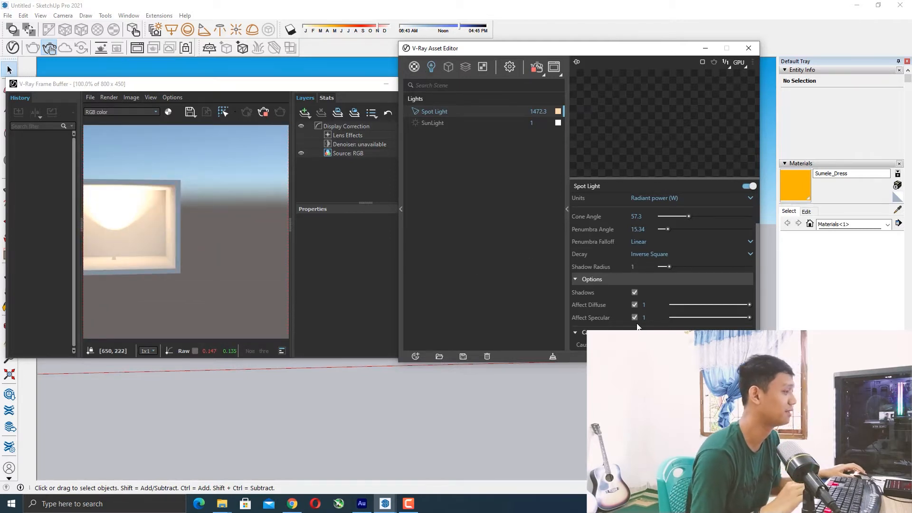
{"action": "scroll", "coordinate": [238, 244], "scroll_direction": "down", "scroll_amount": 2}
{"action": "scroll", "coordinate": [141, 225], "scroll_direction": "up", "scroll_amount": 2}
Briefly toggle the spot light's shadows off and on and try a shadow radius of 2 before returning to 1.
{"action": "left_click", "coordinate": [636, 290]}
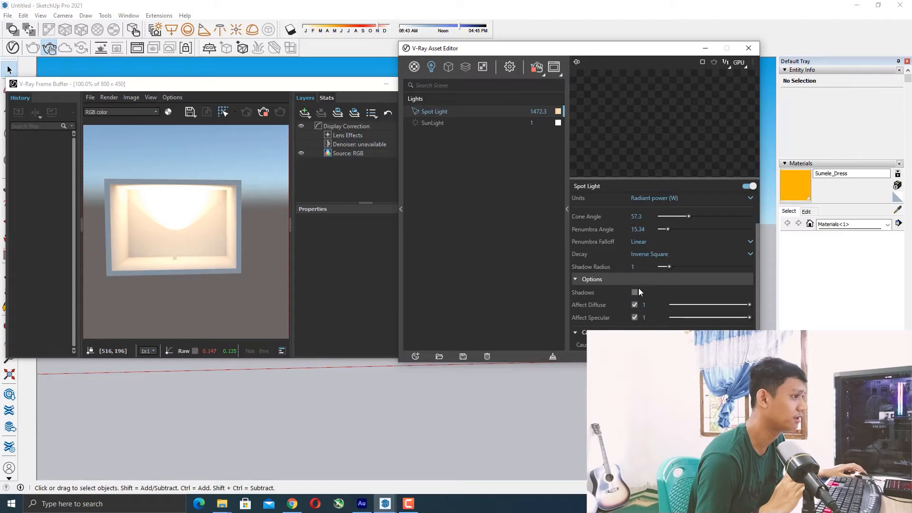
{"action": "left_click", "coordinate": [634, 292]}
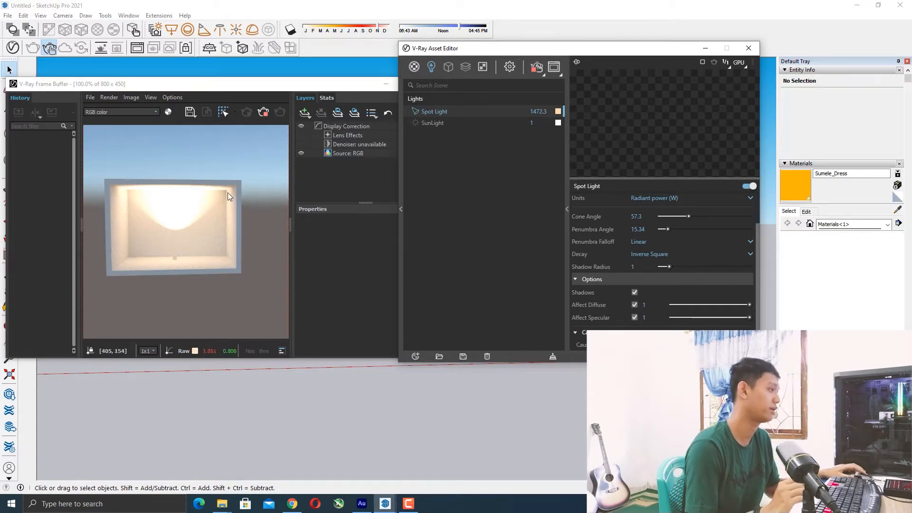
{"action": "left_click", "coordinate": [678, 266]}
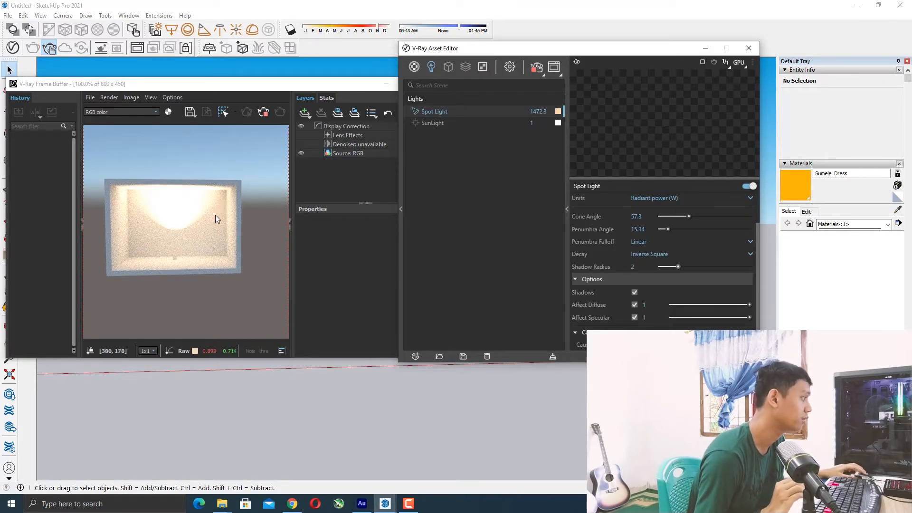
{"action": "left_click", "coordinate": [669, 267]}
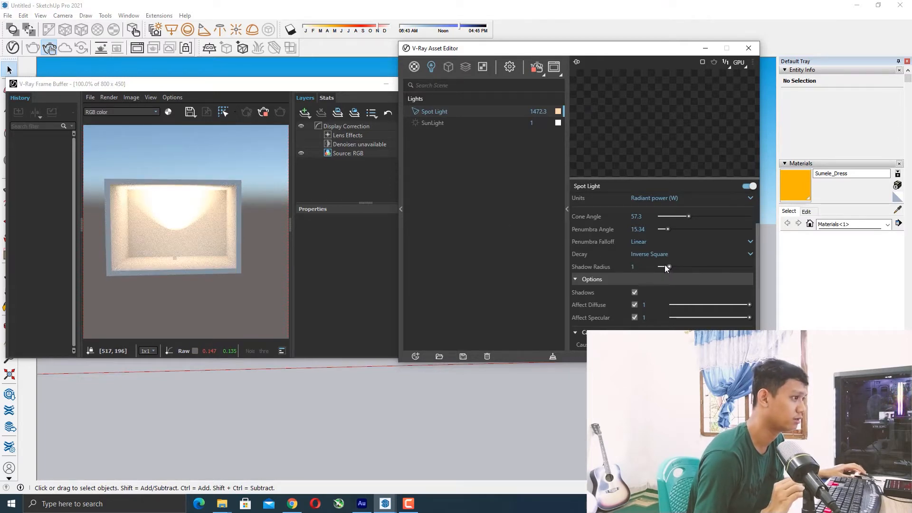
Move the frame buffer window away from the Asset Editor over the viewport.
{"action": "scroll", "coordinate": [673, 260], "scroll_direction": "up", "scroll_amount": 1}
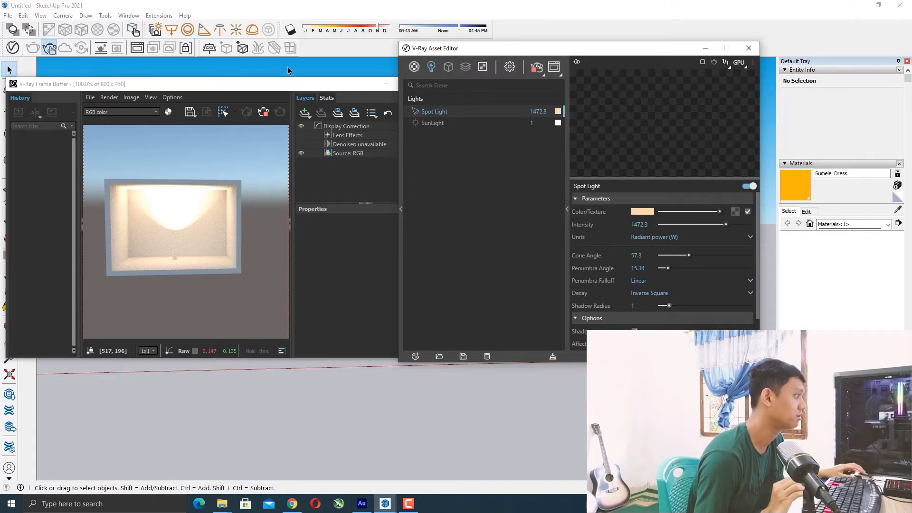
{"action": "left_click_drag", "start_coordinate": [334, 87], "coordinate": [422, 104]}
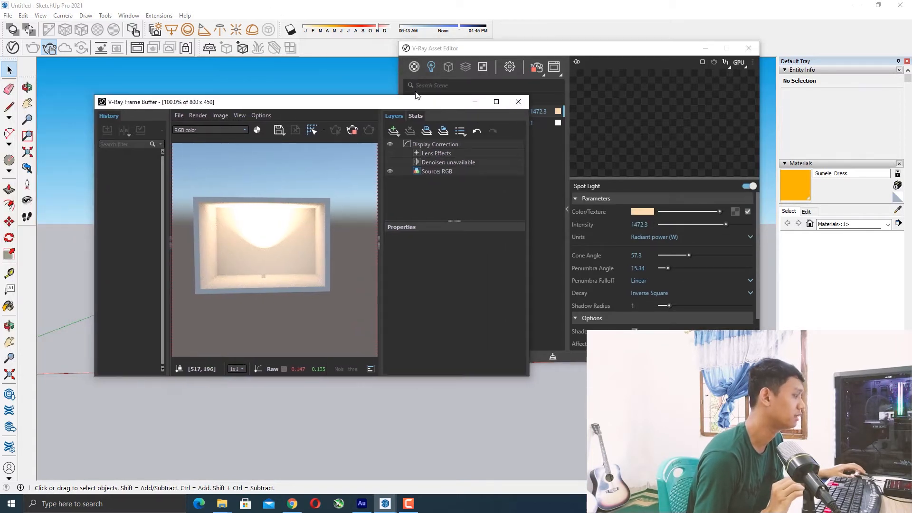
{"action": "left_click_drag", "start_coordinate": [319, 104], "coordinate": [355, 87]}
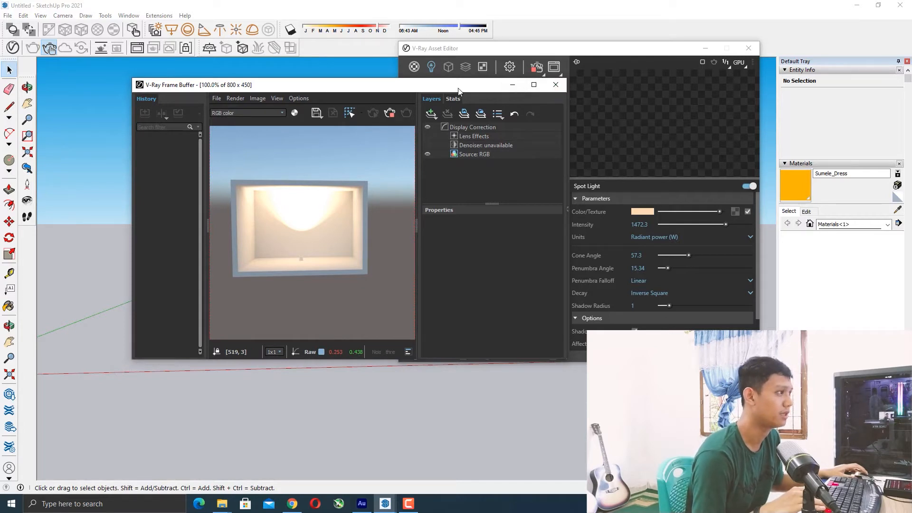
{"action": "mouse_move", "coordinate": [446, 88]}
{"action": "left_mouse_down"}
{"action": "mouse_move", "coordinate": [413, 74]}
{"action": "mouse_move", "coordinate": [449, 89]}
{"action": "left_mouse_up"}
Zoom in and out on the frame buffer render to examine the spot light's pool of light inside the box.
{"action": "scroll", "coordinate": [303, 241], "scroll_direction": "up", "scroll_amount": 3}
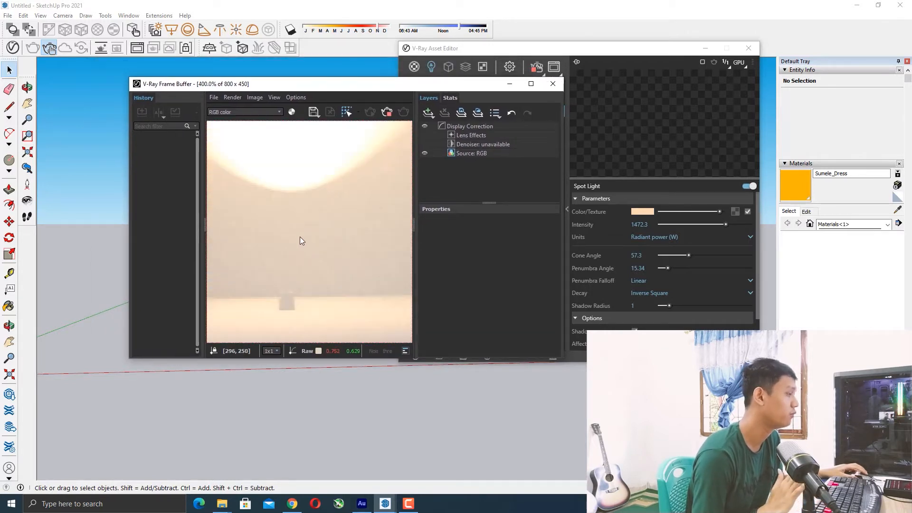
{"action": "scroll", "coordinate": [289, 226], "scroll_direction": "down", "scroll_amount": 3}
{"action": "scroll", "coordinate": [273, 218], "scroll_direction": "up", "scroll_amount": 1}
{"action": "scroll", "coordinate": [285, 222], "scroll_direction": "up", "scroll_amount": 1}
{"action": "scroll", "coordinate": [304, 228], "scroll_direction": "down", "scroll_amount": 1}
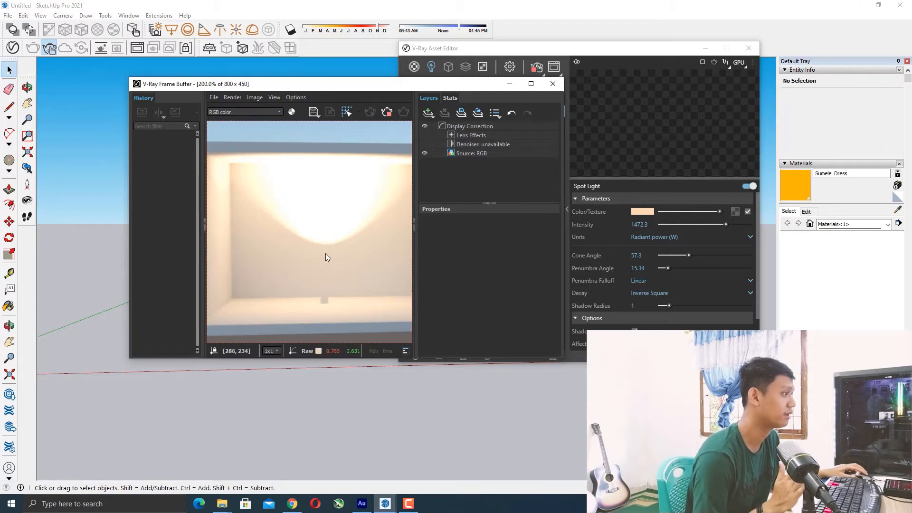
{"action": "scroll", "coordinate": [327, 254], "scroll_direction": "up", "scroll_amount": 1}
{"action": "scroll", "coordinate": [327, 252], "scroll_direction": "down", "scroll_amount": 2}
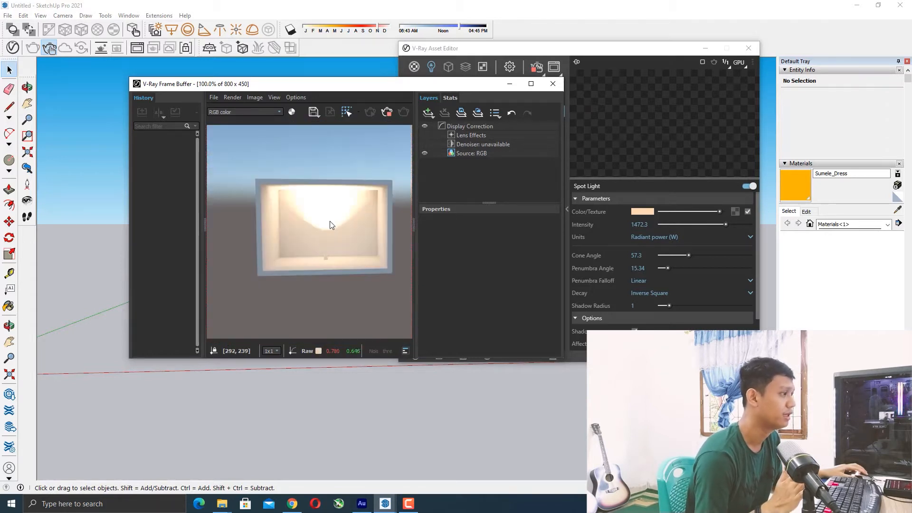
{"action": "scroll", "coordinate": [329, 230], "scroll_direction": "up", "scroll_amount": 2}
{"action": "scroll", "coordinate": [321, 251], "scroll_direction": "down", "scroll_amount": 1}
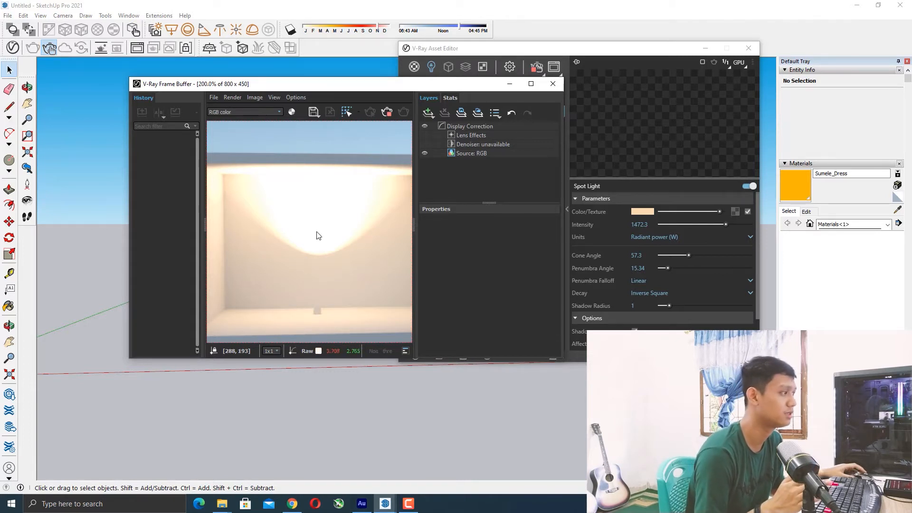
{"action": "scroll", "coordinate": [317, 233], "scroll_direction": "down", "scroll_amount": 1}
{"action": "scroll", "coordinate": [317, 233], "scroll_direction": "up", "scroll_amount": 1}
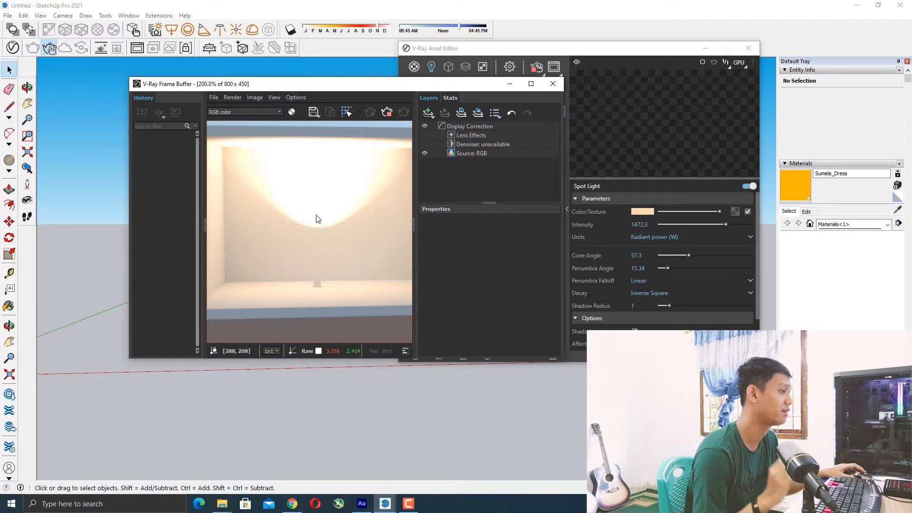
{"action": "scroll", "coordinate": [315, 221], "scroll_direction": "down", "scroll_amount": 1}
{"action": "scroll", "coordinate": [317, 214], "scroll_direction": "up", "scroll_amount": 1}
{"action": "scroll", "coordinate": [315, 209], "scroll_direction": "down", "scroll_amount": 2}
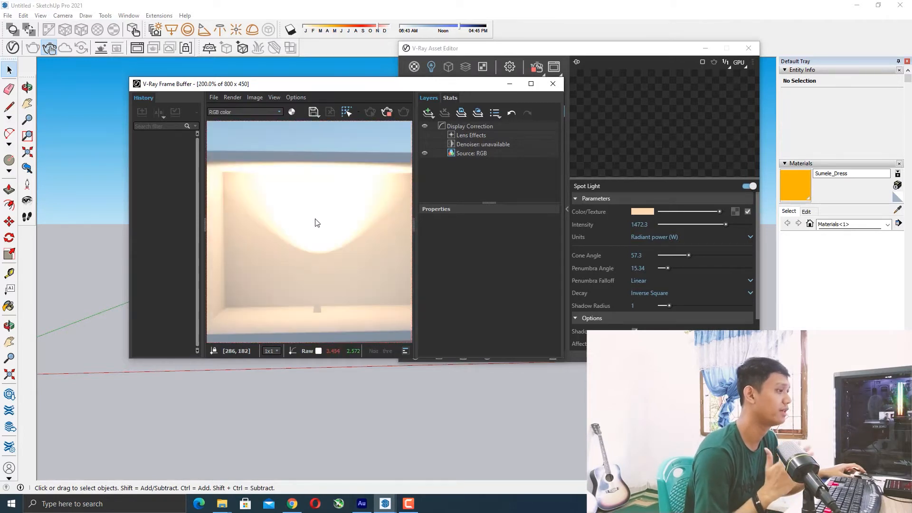
{"action": "scroll", "coordinate": [320, 238], "scroll_direction": "up", "scroll_amount": 1}
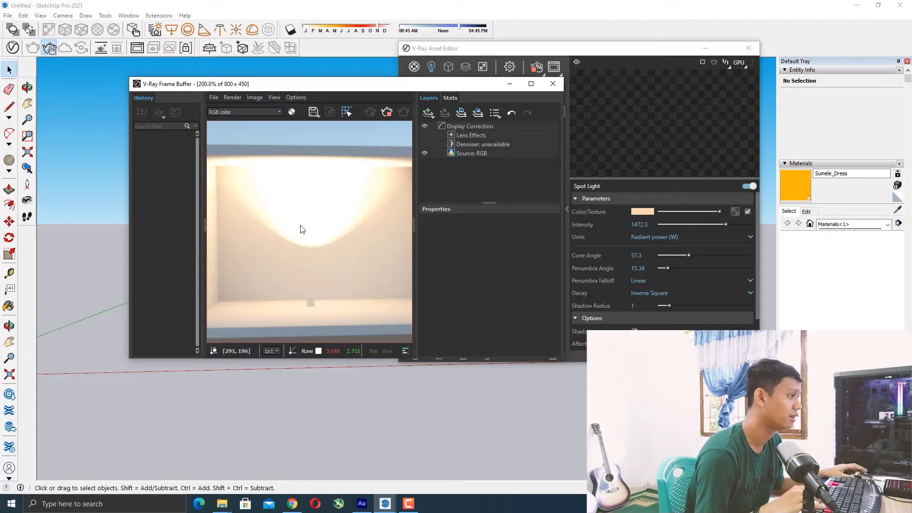
{"action": "left_click_drag", "start_coordinate": [412, 88], "coordinate": [448, 85]}
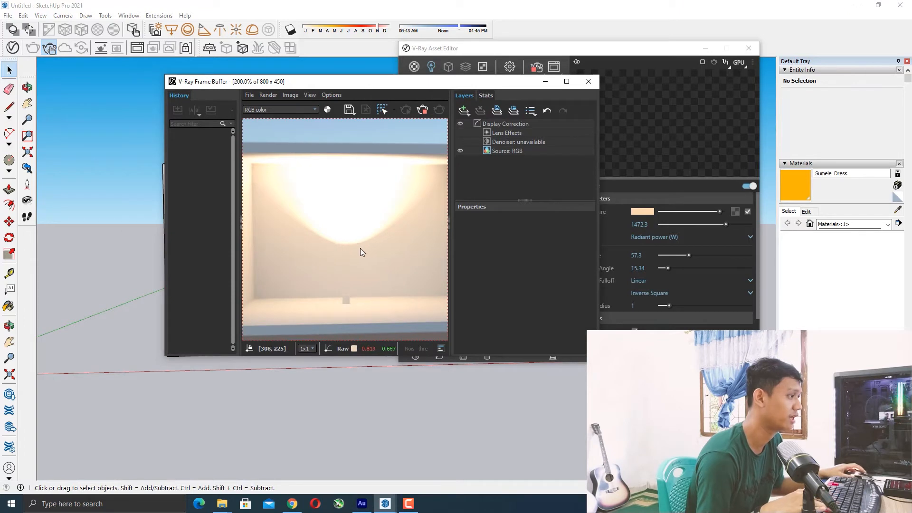
{"action": "scroll", "coordinate": [360, 248], "scroll_direction": "down", "scroll_amount": 1}
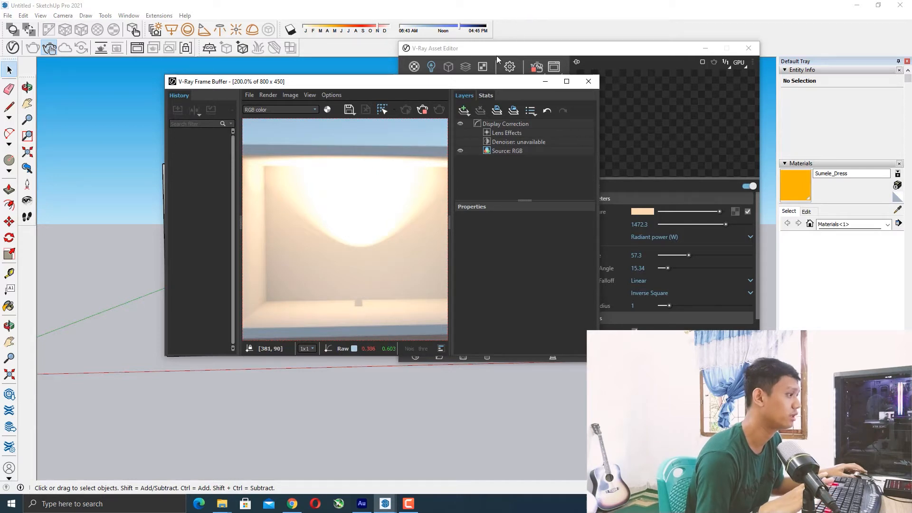
{"action": "left_click_drag", "start_coordinate": [489, 78], "coordinate": [363, 146]}
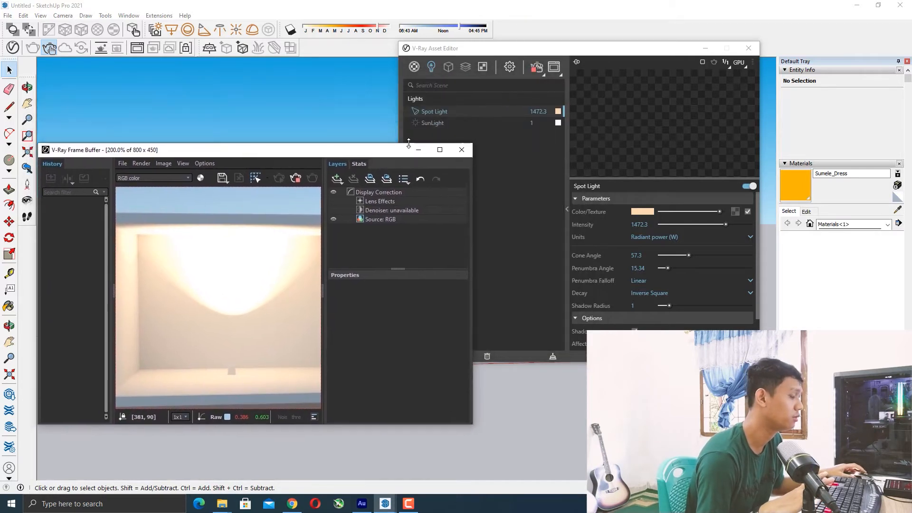
Close the frame buffer window and move the Asset Editor out of the way of the viewport.
{"action": "left_click", "coordinate": [462, 151]}
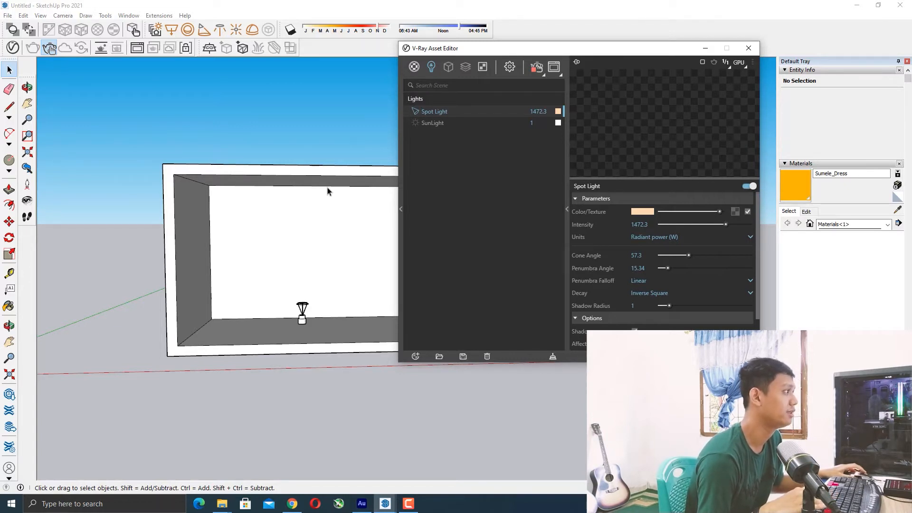
{"action": "scroll", "coordinate": [327, 266], "scroll_direction": "up", "scroll_amount": 5}
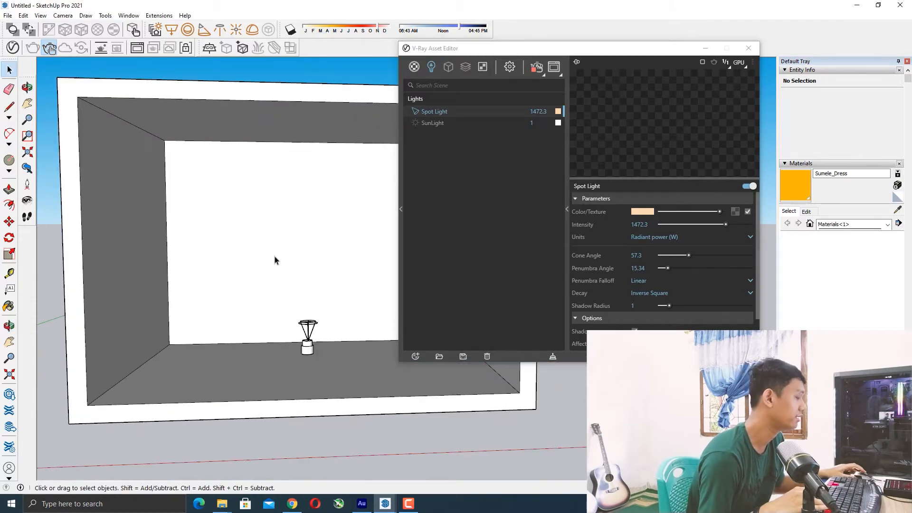
{"action": "mouse_move", "coordinate": [250, 203]}
{"action": "middle_mouse_down"}
{"action": "mouse_move", "coordinate": [236, 228]}
{"action": "mouse_move", "coordinate": [272, 225]}
{"action": "middle_mouse_up"}
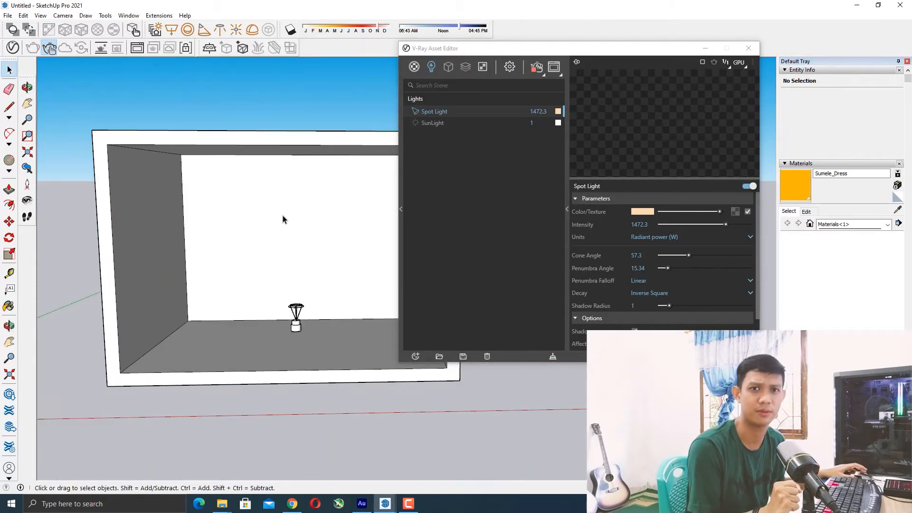
{"action": "scroll", "coordinate": [308, 190], "scroll_direction": "up", "scroll_amount": 2}
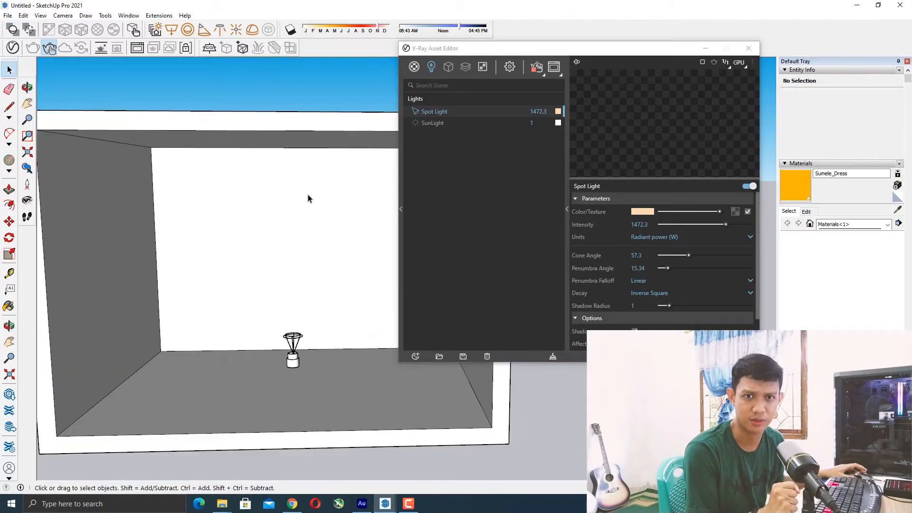
{"action": "left_click", "coordinate": [408, 505]}
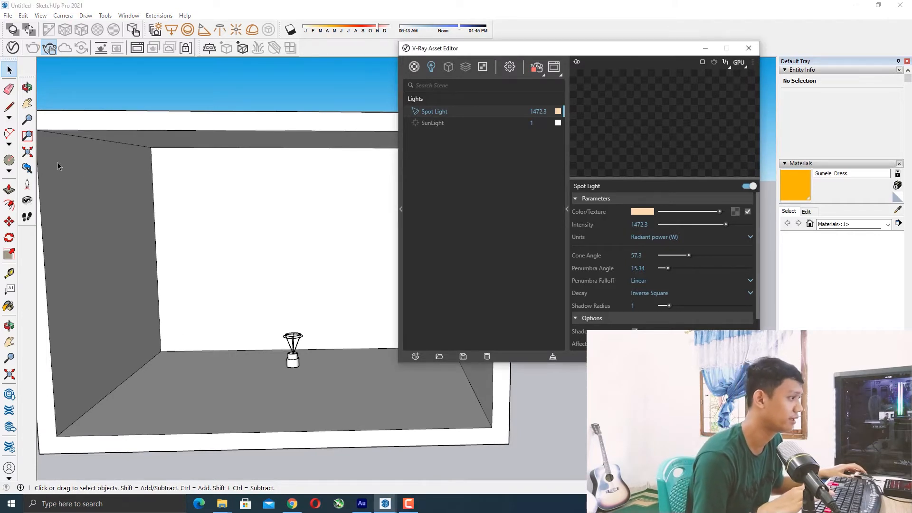
{"action": "middle_click_drag", "start_coordinate": [200, 260], "coordinate": [204, 238]}
{"action": "scroll", "coordinate": [204, 238], "scroll_direction": "down", "scroll_amount": 3}
{"action": "left_click_drag", "start_coordinate": [501, 52], "coordinate": [635, 31]}
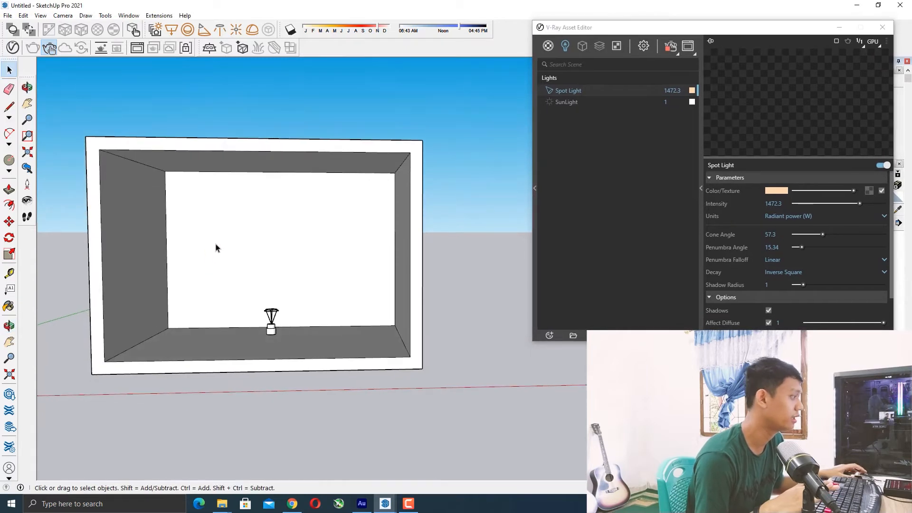
Orbit and zoom around the box scene to examine the lamp model inside it.
{"action": "scroll", "coordinate": [195, 202], "scroll_direction": "up", "scroll_amount": 1}
{"action": "scroll", "coordinate": [195, 199], "scroll_direction": "up", "scroll_amount": 1}
{"action": "scroll", "coordinate": [183, 203], "scroll_direction": "down", "scroll_amount": 2}
{"action": "scroll", "coordinate": [169, 202], "scroll_direction": "up", "scroll_amount": 3}
{"action": "scroll", "coordinate": [190, 200], "scroll_direction": "down", "scroll_amount": 2}
{"action": "middle_click_drag", "start_coordinate": [208, 217], "coordinate": [203, 205]}
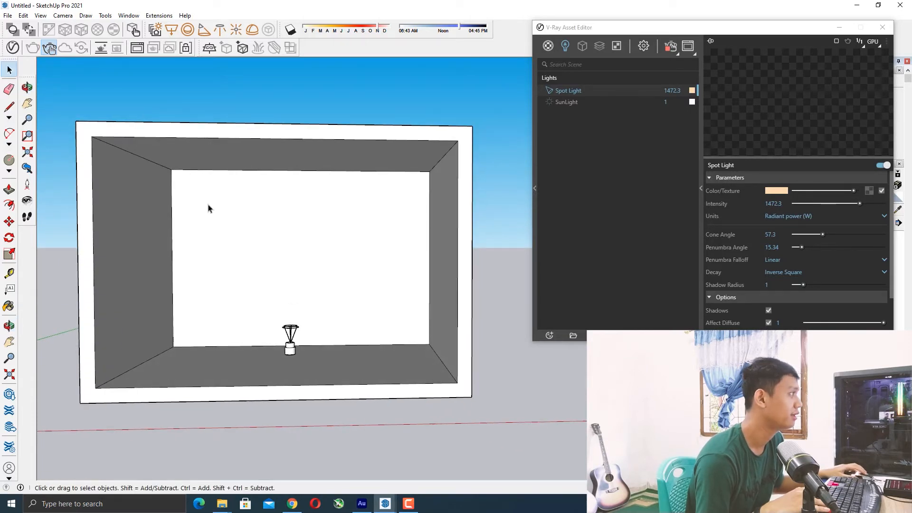
{"action": "middle_click", "coordinate": [203, 183]}
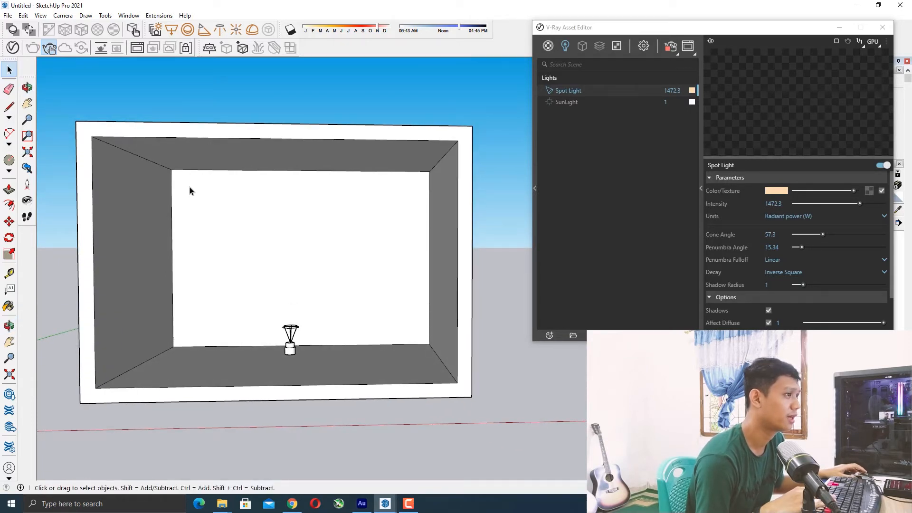
{"action": "middle_click_drag", "start_coordinate": [209, 184], "coordinate": [192, 202]}
{"action": "scroll", "coordinate": [217, 194], "scroll_direction": "down", "scroll_amount": 1}
{"action": "scroll", "coordinate": [217, 195], "scroll_direction": "up", "scroll_amount": 1}
{"action": "scroll", "coordinate": [133, 187], "scroll_direction": "up", "scroll_amount": 1}
{"action": "scroll", "coordinate": [139, 172], "scroll_direction": "down", "scroll_amount": 1}
{"action": "middle_click_drag", "start_coordinate": [139, 172], "coordinate": [132, 173]}
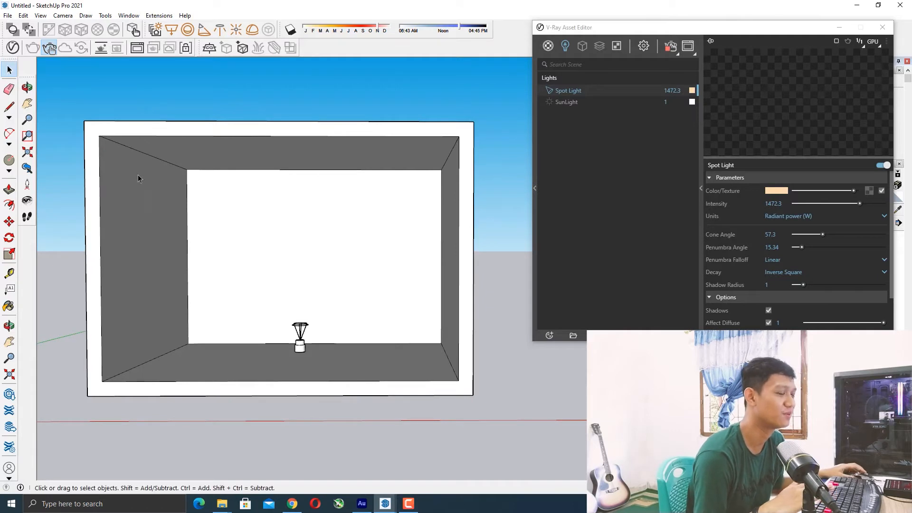
{"action": "middle_click_drag", "start_coordinate": [161, 178], "coordinate": [189, 169]}
{"action": "scroll", "coordinate": [195, 167], "scroll_direction": "up", "scroll_amount": 1}
{"action": "scroll", "coordinate": [210, 179], "scroll_direction": "down", "scroll_amount": 2}
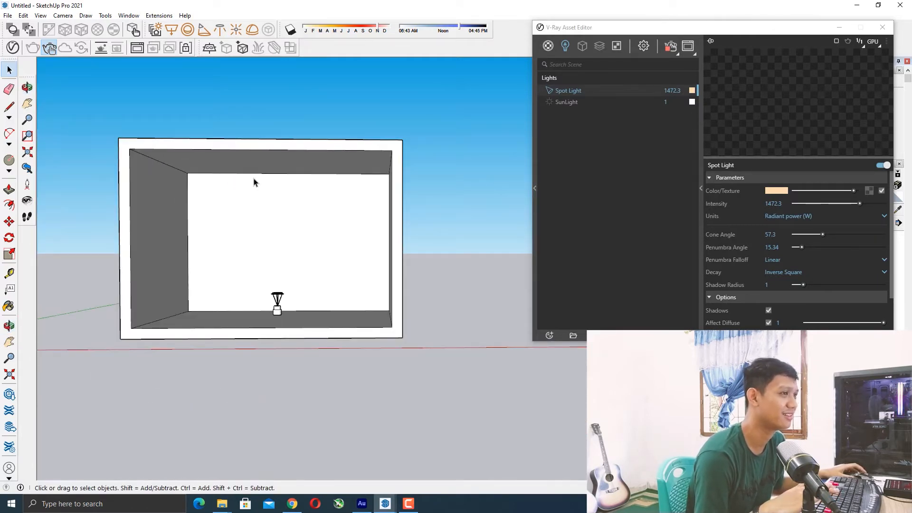
{"action": "middle_click_drag", "start_coordinate": [254, 182], "coordinate": [250, 179]}
{"action": "scroll", "coordinate": [157, 143], "scroll_direction": "up", "scroll_amount": 2}
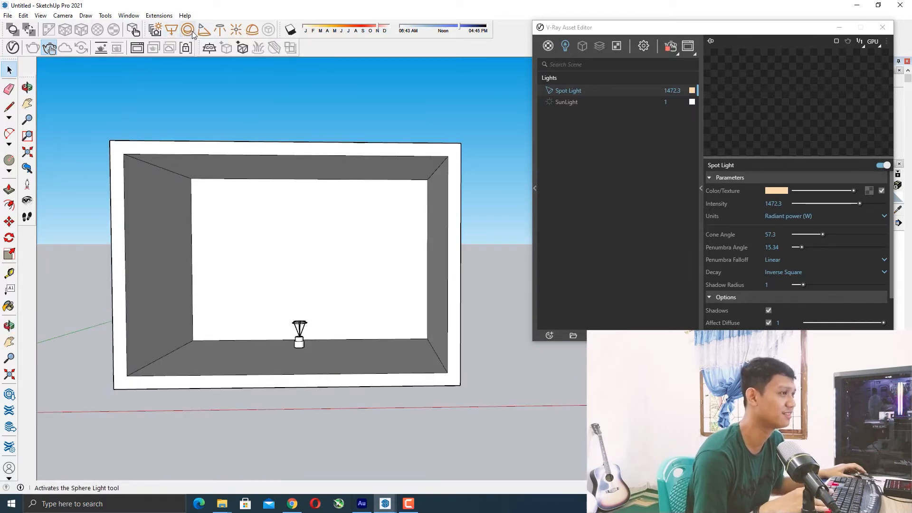
{"action": "mouse_move", "coordinate": [293, 180]}
{"action": "middle_mouse_down"}
{"action": "mouse_move", "coordinate": [299, 169]}
{"action": "mouse_move", "coordinate": [280, 189]}
{"action": "middle_mouse_up"}
{"action": "scroll", "coordinate": [279, 189], "scroll_direction": "down", "scroll_amount": 3}
{"action": "scroll", "coordinate": [191, 177], "scroll_direction": "up", "scroll_amount": 1}
{"action": "scroll", "coordinate": [191, 179], "scroll_direction": "up", "scroll_amount": 1}
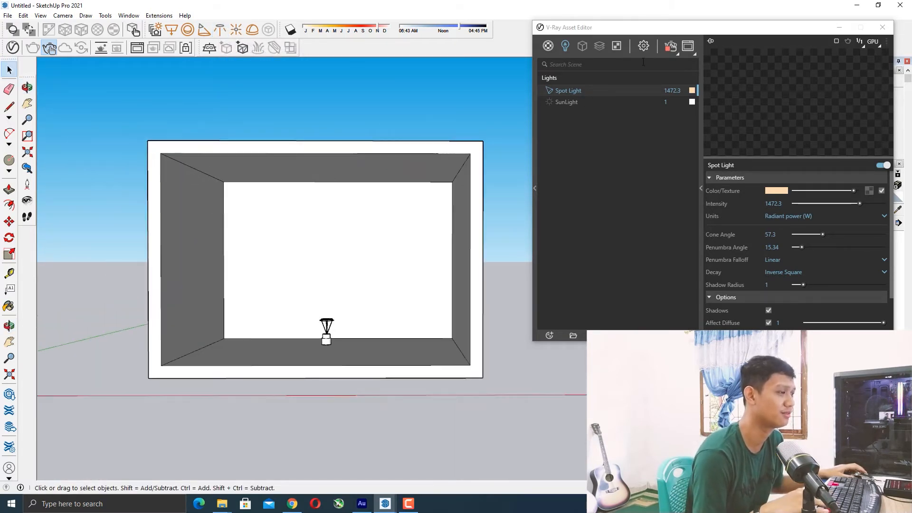
Reposition the Asset Editor window beside the viewport.
{"action": "left_click_drag", "start_coordinate": [702, 30], "coordinate": [535, 49]}
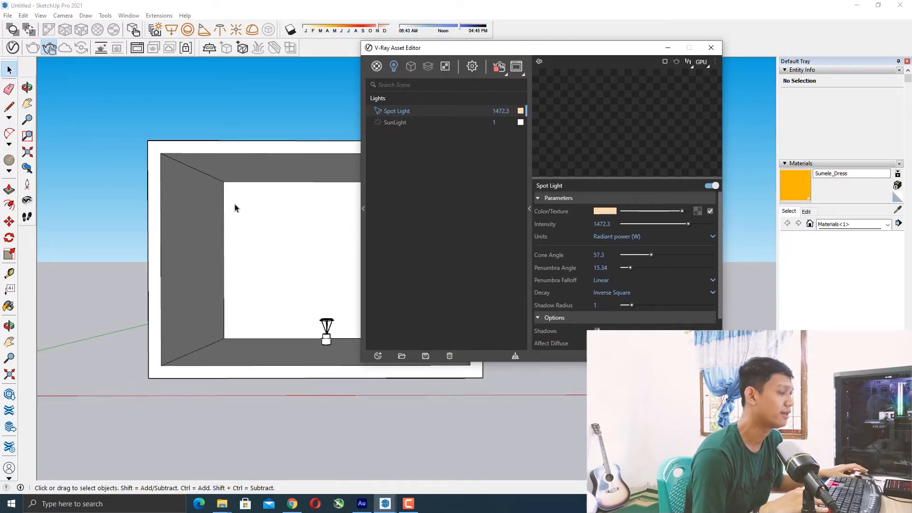
{"action": "left_click_drag", "start_coordinate": [506, 48], "coordinate": [706, 36]}
{"action": "scroll", "coordinate": [327, 184], "scroll_direction": "up", "scroll_amount": 2}
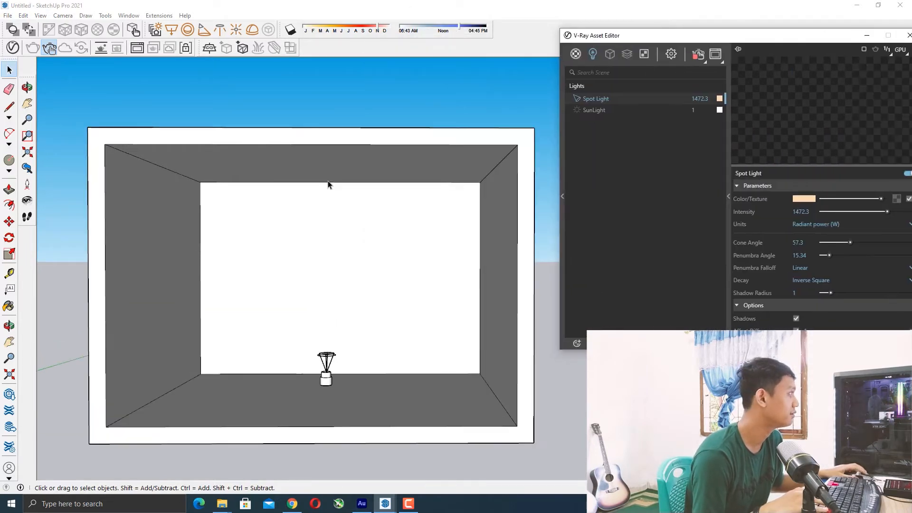
{"action": "scroll", "coordinate": [328, 184], "scroll_direction": "down", "scroll_amount": 1}
{"action": "middle_click_drag", "start_coordinate": [327, 184], "coordinate": [317, 179]}
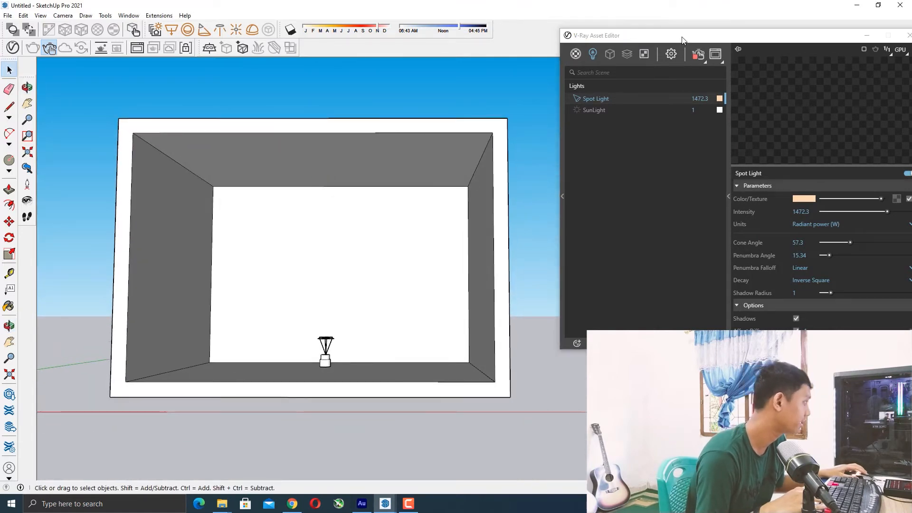
{"action": "left_click_drag", "start_coordinate": [738, 40], "coordinate": [641, 34]}
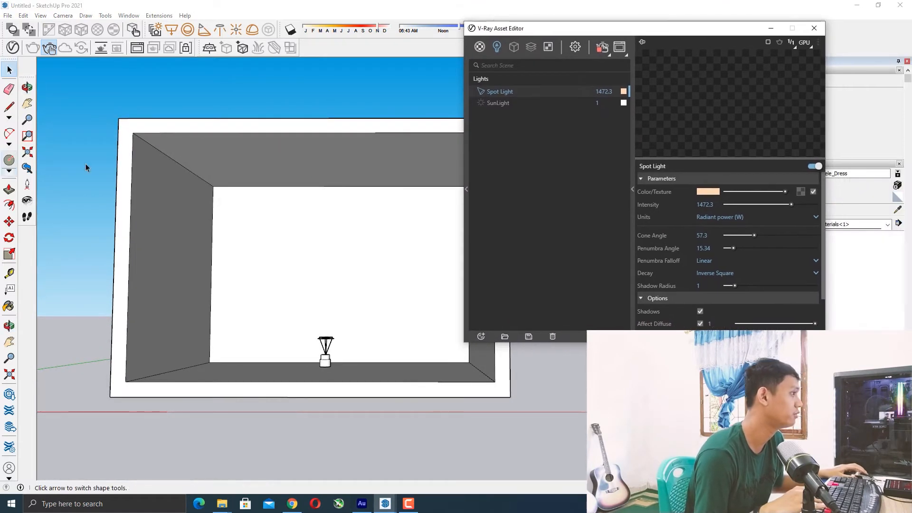
{"action": "scroll", "coordinate": [173, 210], "scroll_direction": "down", "scroll_amount": 1}
{"action": "scroll", "coordinate": [252, 156], "scroll_direction": "up", "scroll_amount": 1}
{"action": "scroll", "coordinate": [255, 167], "scroll_direction": "down", "scroll_amount": 1}
{"action": "left_click_drag", "start_coordinate": [559, 32], "coordinate": [587, 35]}
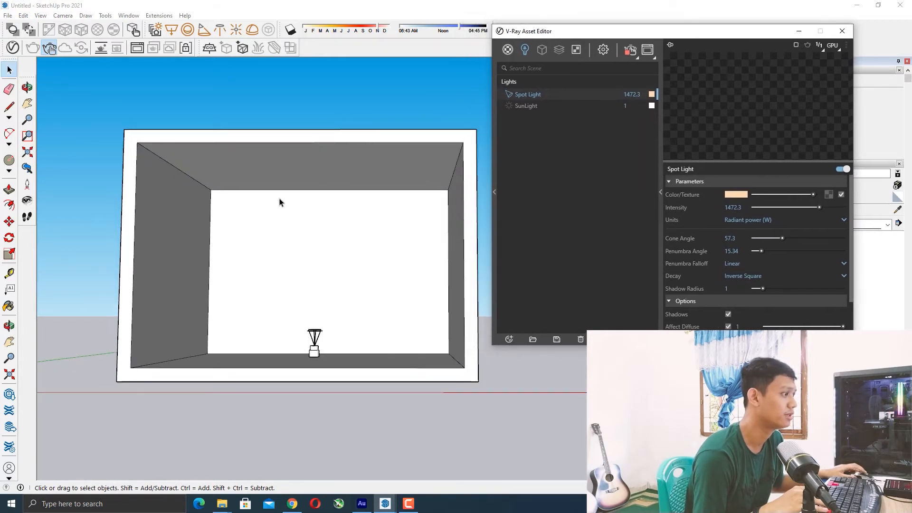
{"action": "middle_click_drag", "start_coordinate": [279, 202], "coordinate": [277, 193]}
{"action": "scroll", "coordinate": [360, 143], "scroll_direction": "up", "scroll_amount": 1}
{"action": "middle_click_drag", "start_coordinate": [316, 160], "coordinate": [316, 166]}
{"action": "middle_click_drag", "start_coordinate": [410, 187], "coordinate": [297, 211]}
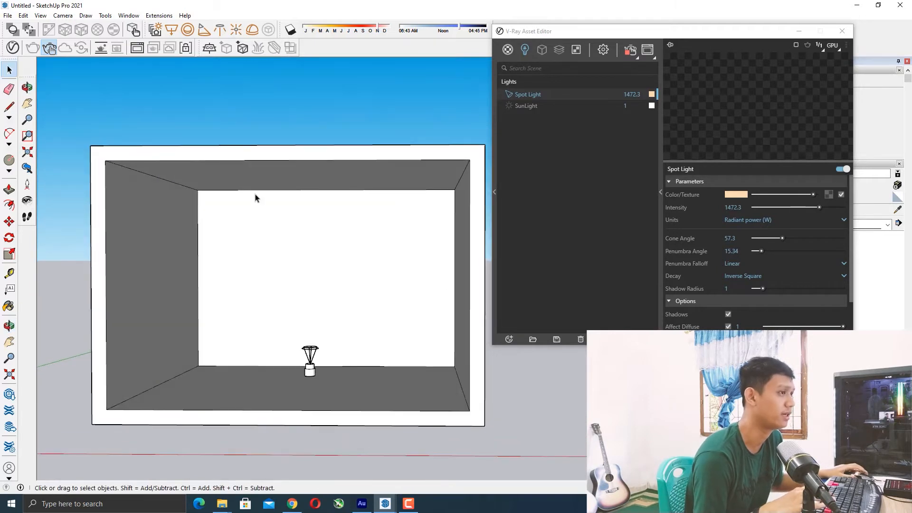
{"action": "middle_click_drag", "start_coordinate": [240, 197], "coordinate": [241, 186]}
{"action": "left_click", "coordinate": [226, 31]}
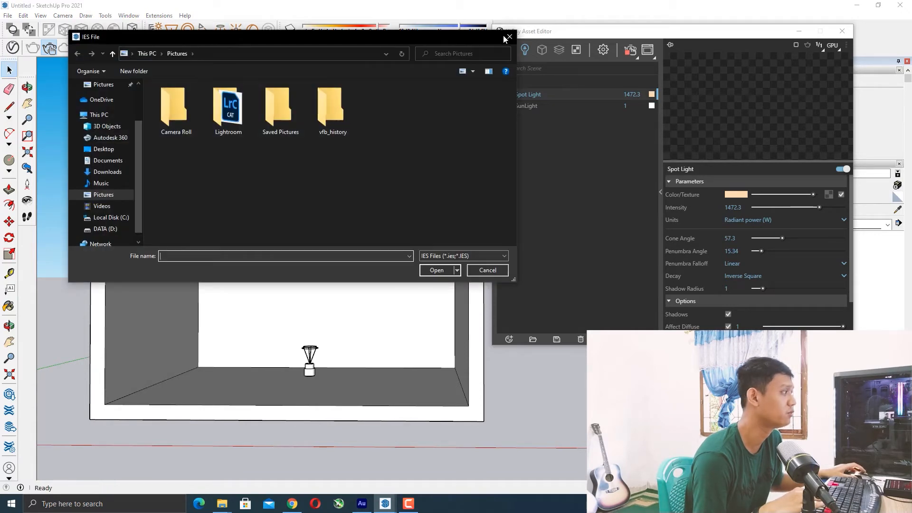
{"action": "left_click", "coordinate": [508, 37]}
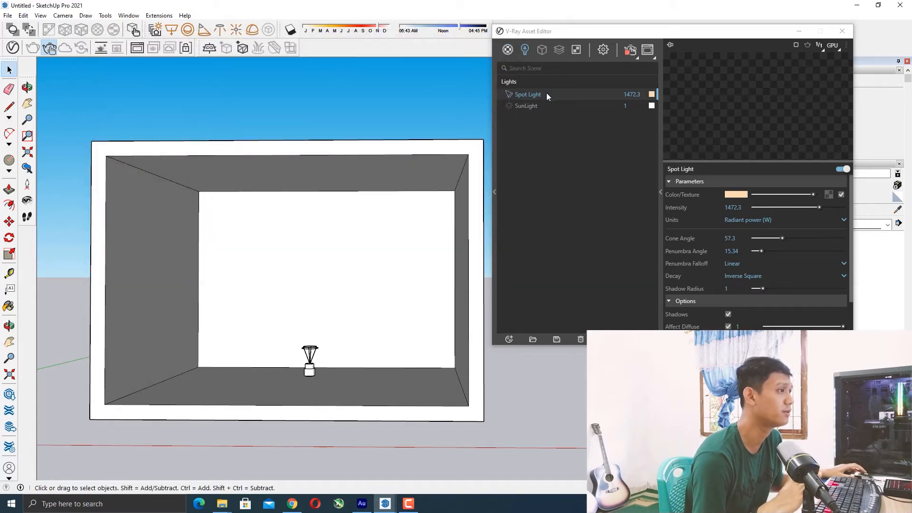
Start the IES light tool and load the 18.ies profile from the D:\Master\SKP 2021\IES folder.
{"action": "left_click", "coordinate": [223, 30]}
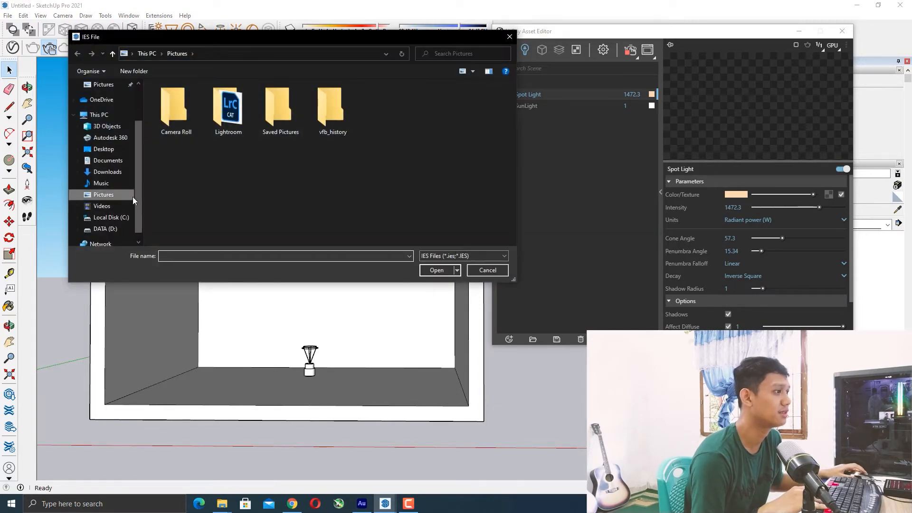
{"action": "left_click", "coordinate": [108, 228]}
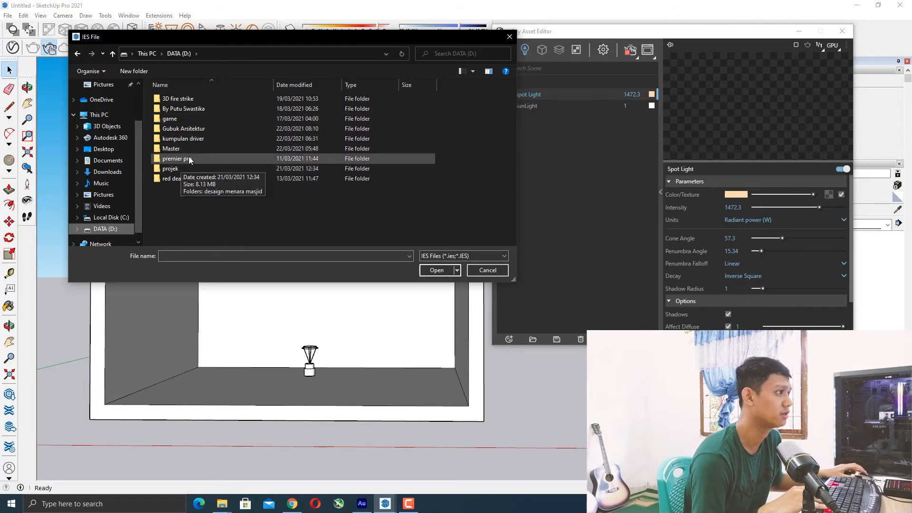
{"action": "double_click", "coordinate": [186, 149]}
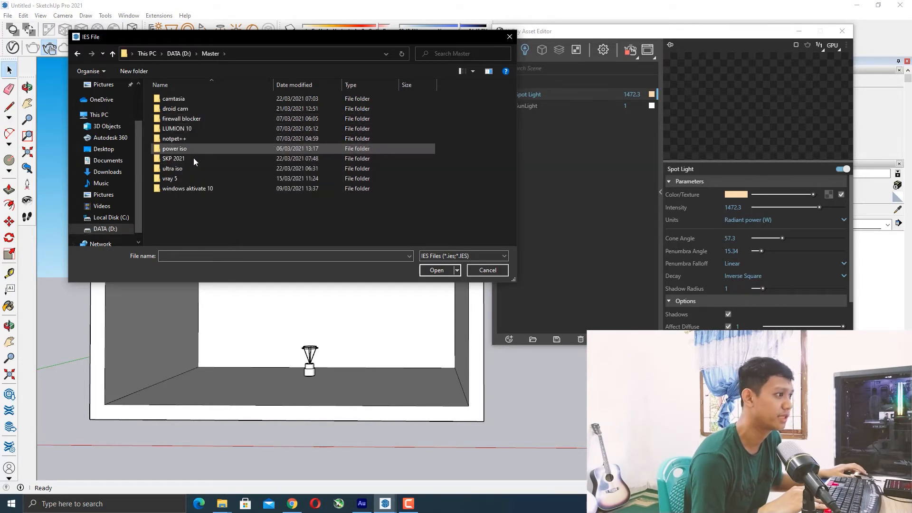
{"action": "double_click", "coordinate": [193, 161]}
{"action": "double_click", "coordinate": [184, 98]}
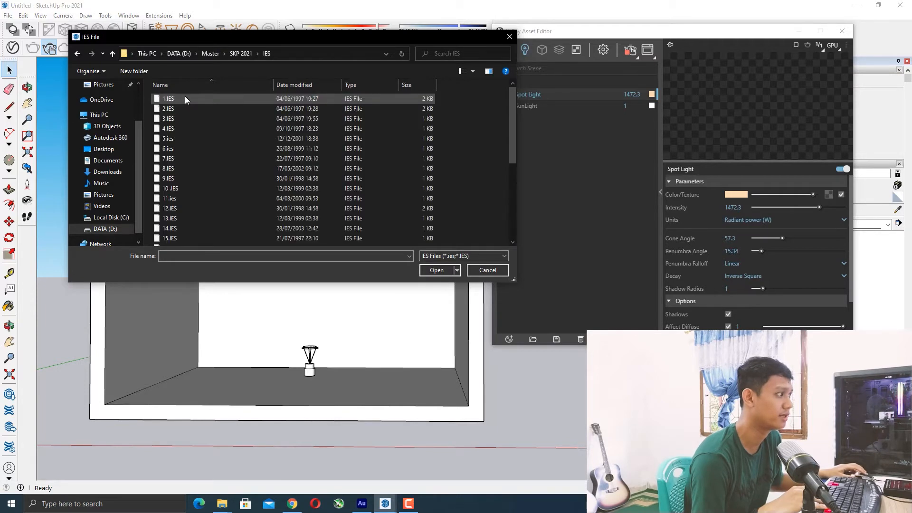
{"action": "scroll", "coordinate": [182, 214], "scroll_direction": "down", "scroll_amount": 1}
{"action": "left_click", "coordinate": [187, 240]}
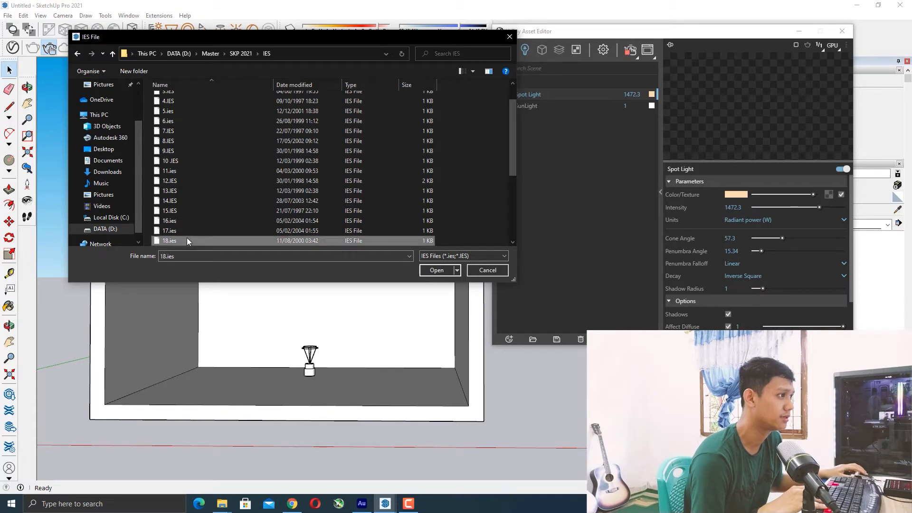
{"action": "left_click", "coordinate": [436, 270]}
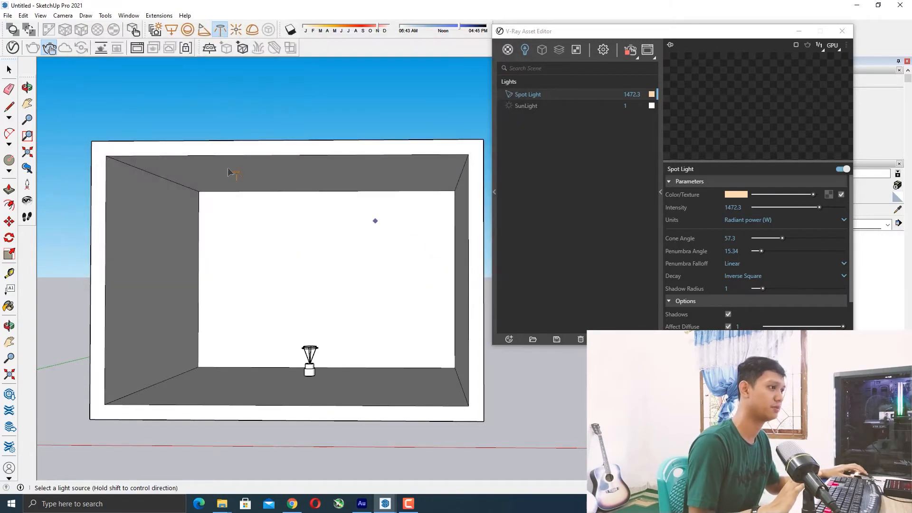
Place the IES light on the ceiling near the box's back-left corner and return to the Select tool.
{"action": "scroll", "coordinate": [199, 209], "scroll_direction": "up", "scroll_amount": 2}
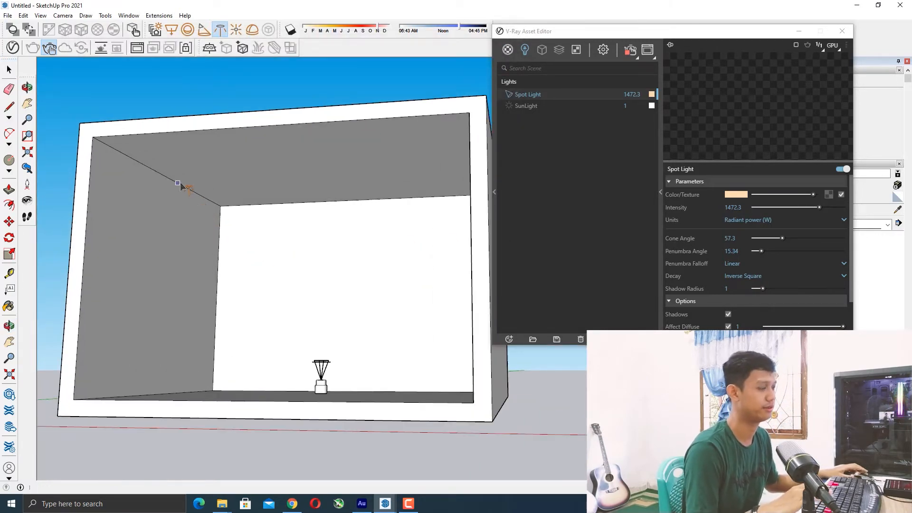
{"action": "left_click", "coordinate": [183, 182]}
{"action": "middle_click_drag", "start_coordinate": [194, 188], "coordinate": [188, 136]}
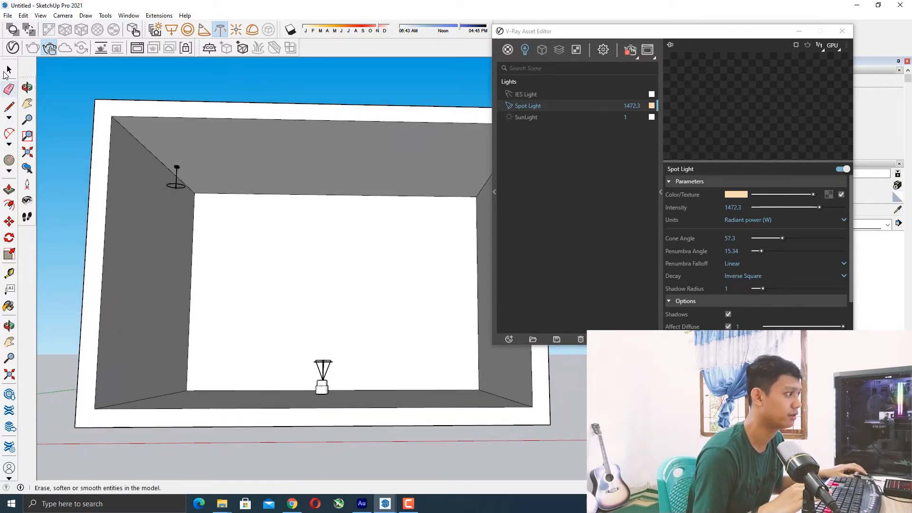
{"action": "left_click", "coordinate": [9, 71]}
Select the IES light and move it along the ceiling toward the middle of the box.
{"action": "scroll", "coordinate": [204, 183], "scroll_direction": "up", "scroll_amount": 6}
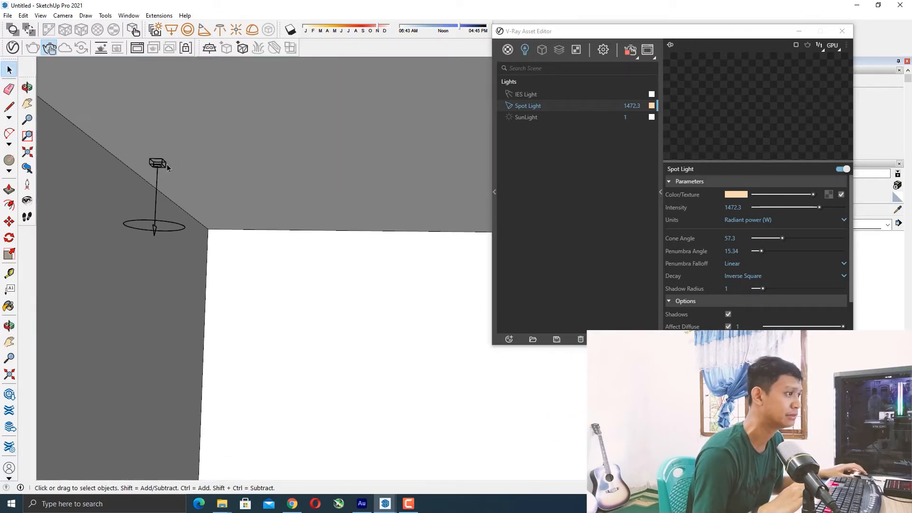
{"action": "middle_click_drag", "start_coordinate": [167, 165], "coordinate": [150, 146]}
{"action": "scroll", "coordinate": [150, 147], "scroll_direction": "up", "scroll_amount": 4}
{"action": "left_click", "coordinate": [168, 186]}
{"action": "middle_click_drag", "start_coordinate": [178, 178], "coordinate": [224, 204]}
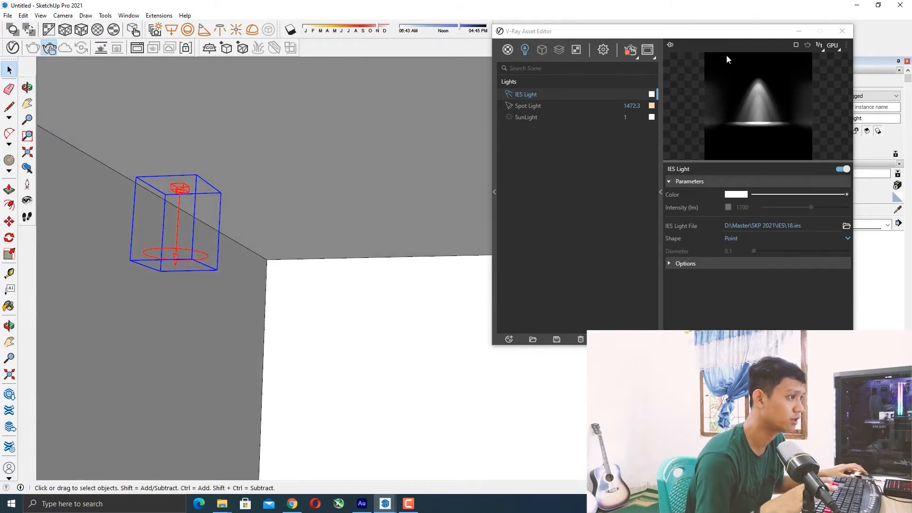
{"action": "middle_click_drag", "start_coordinate": [218, 187], "coordinate": [187, 177]}
{"action": "scroll", "coordinate": [200, 208], "scroll_direction": "up", "scroll_amount": 3}
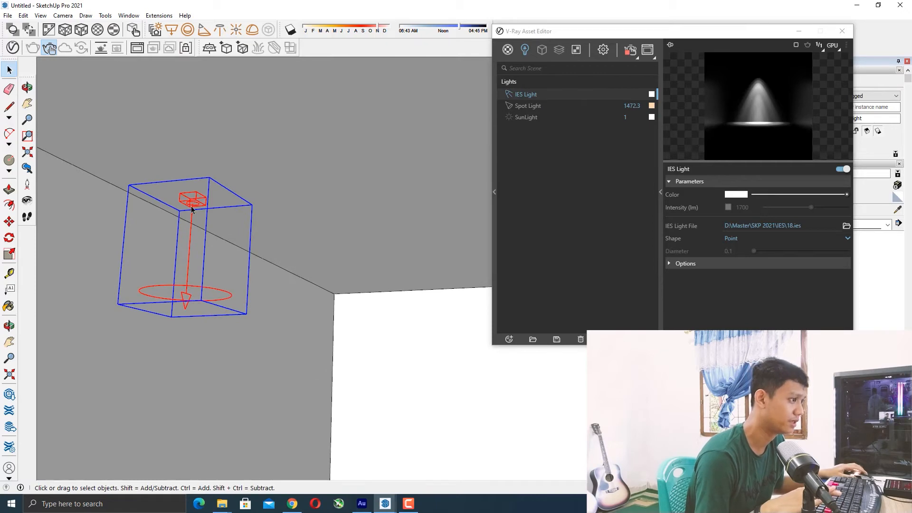
{"action": "scroll", "coordinate": [194, 207], "scroll_direction": "down", "scroll_amount": 5}
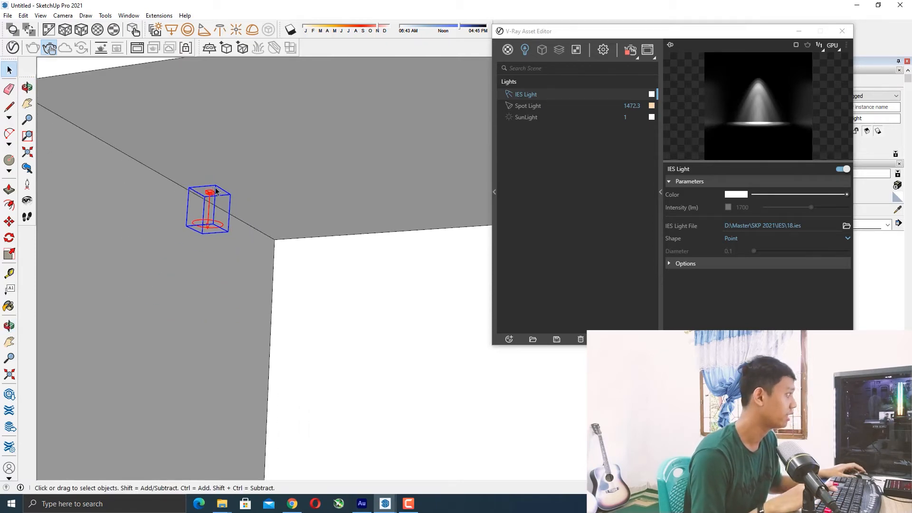
{"action": "scroll", "coordinate": [217, 178], "scroll_direction": "down", "scroll_amount": 3}
{"action": "middle_click_drag", "start_coordinate": [218, 178], "coordinate": [204, 235]}
{"action": "scroll", "coordinate": [260, 200], "scroll_direction": "up", "scroll_amount": 3}
{"action": "key", "text": "m"}
{"action": "left_click", "coordinate": [195, 173]}
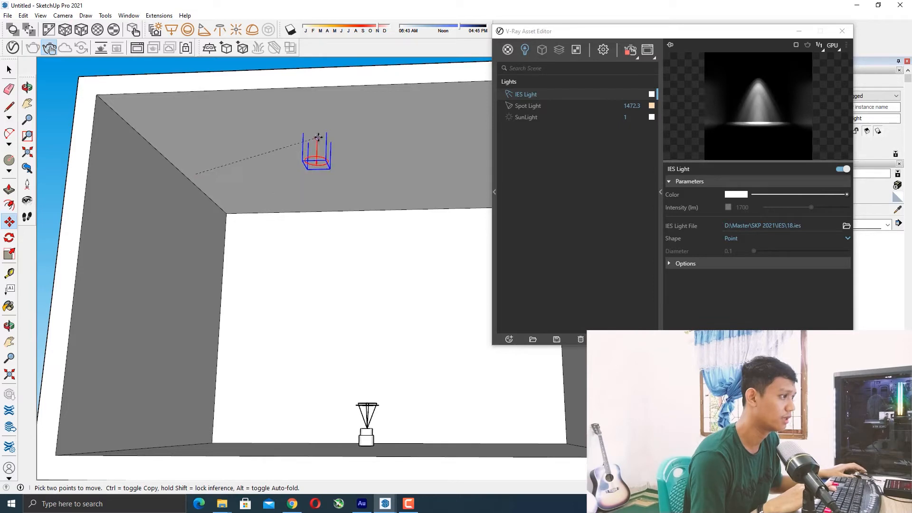
{"action": "left_click", "coordinate": [285, 149]}
{"action": "mouse_move", "coordinate": [284, 154]}
{"action": "middle_mouse_down"}
{"action": "mouse_move", "coordinate": [363, 142]}
{"action": "mouse_move", "coordinate": [317, 142]}
{"action": "mouse_move", "coordinate": [254, 163]}
{"action": "mouse_move", "coordinate": [291, 128]}
{"action": "mouse_move", "coordinate": [291, 143]}
{"action": "mouse_move", "coordinate": [285, 85]}
{"action": "mouse_move", "coordinate": [287, 156]}
{"action": "mouse_move", "coordinate": [248, 163]}
{"action": "mouse_move", "coordinate": [321, 150]}
{"action": "mouse_move", "coordinate": [284, 174]}
{"action": "mouse_move", "coordinate": [305, 126]}
{"action": "mouse_move", "coordinate": [295, 165]}
{"action": "middle_mouse_up"}
Move the IES light along the ceiling toward the left wall near the box's back-left corner.
{"action": "key", "text": "m"}
{"action": "scroll", "coordinate": [275, 182], "scroll_direction": "up", "scroll_amount": 2}
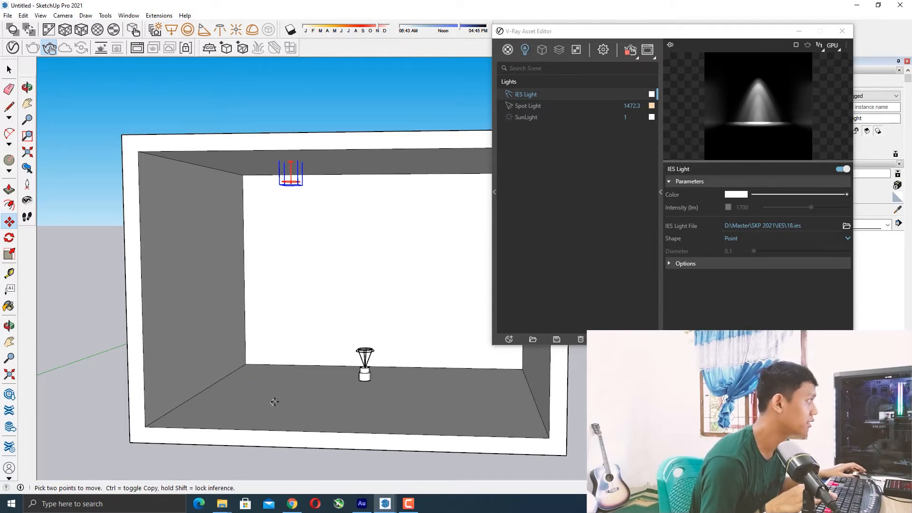
{"action": "middle_click_drag", "start_coordinate": [268, 396], "coordinate": [281, 260]}
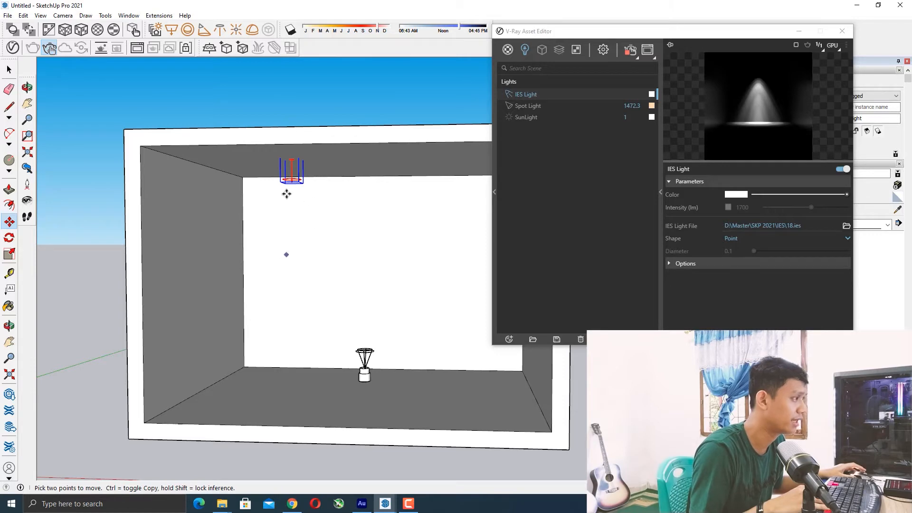
{"action": "mouse_move", "coordinate": [292, 158]}
{"action": "middle_mouse_down"}
{"action": "mouse_move", "coordinate": [295, 179]}
{"action": "mouse_move", "coordinate": [300, 162]}
{"action": "mouse_move", "coordinate": [285, 156]}
{"action": "mouse_move", "coordinate": [303, 147]}
{"action": "mouse_move", "coordinate": [215, 147]}
{"action": "mouse_move", "coordinate": [218, 154]}
{"action": "mouse_move", "coordinate": [285, 151]}
{"action": "middle_mouse_up"}
{"action": "scroll", "coordinate": [287, 152], "scroll_direction": "up", "scroll_amount": 1}
{"action": "scroll", "coordinate": [287, 152], "scroll_direction": "up", "scroll_amount": 1}
{"action": "scroll", "coordinate": [303, 146], "scroll_direction": "up", "scroll_amount": 1}
{"action": "left_click", "coordinate": [321, 130]}
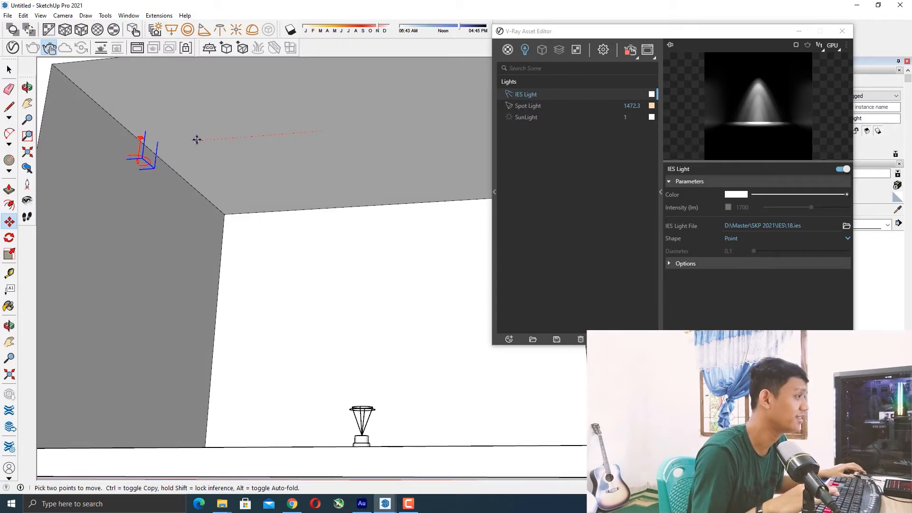
{"action": "scroll", "coordinate": [147, 144], "scroll_direction": "down", "scroll_amount": 6}
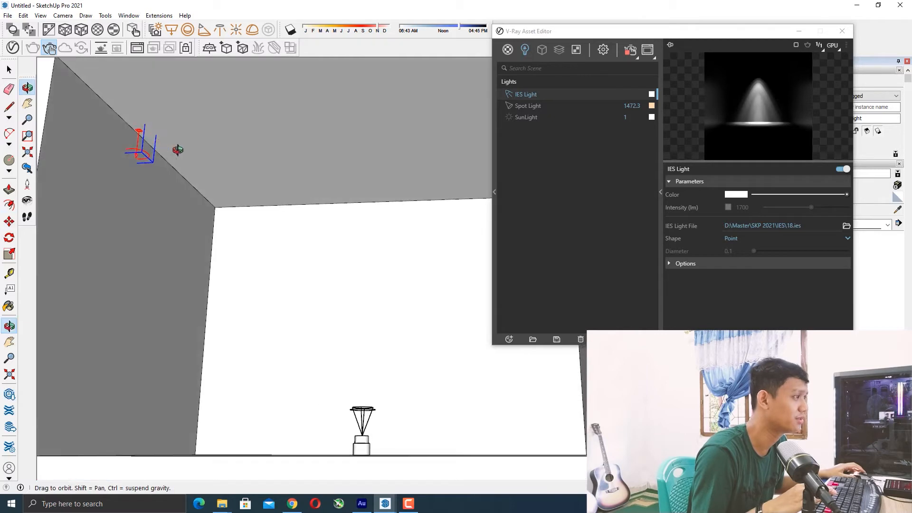
{"action": "mouse_move", "coordinate": [225, 190]}
{"action": "middle_mouse_down"}
{"action": "mouse_move", "coordinate": [201, 187]}
{"action": "mouse_move", "coordinate": [200, 171]}
{"action": "mouse_move", "coordinate": [230, 142]}
{"action": "mouse_move", "coordinate": [198, 186]}
{"action": "mouse_move", "coordinate": [208, 144]}
{"action": "middle_mouse_up"}
{"action": "scroll", "coordinate": [182, 181], "scroll_direction": "up", "scroll_amount": 6}
{"action": "scroll", "coordinate": [208, 145], "scroll_direction": "down", "scroll_amount": 8}
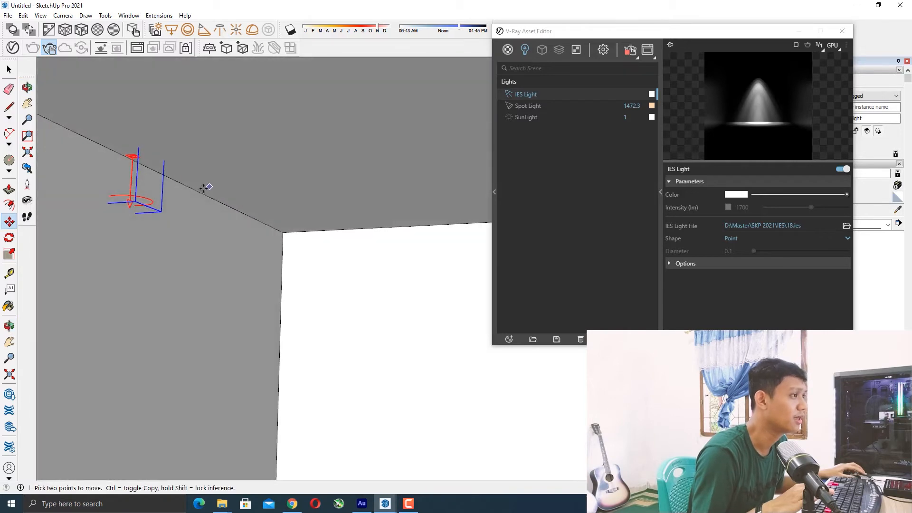
{"action": "middle_click_drag", "start_coordinate": [148, 204], "coordinate": [166, 207]}
{"action": "scroll", "coordinate": [167, 207], "scroll_direction": "down", "scroll_amount": 3}
{"action": "key", "text": "space"}
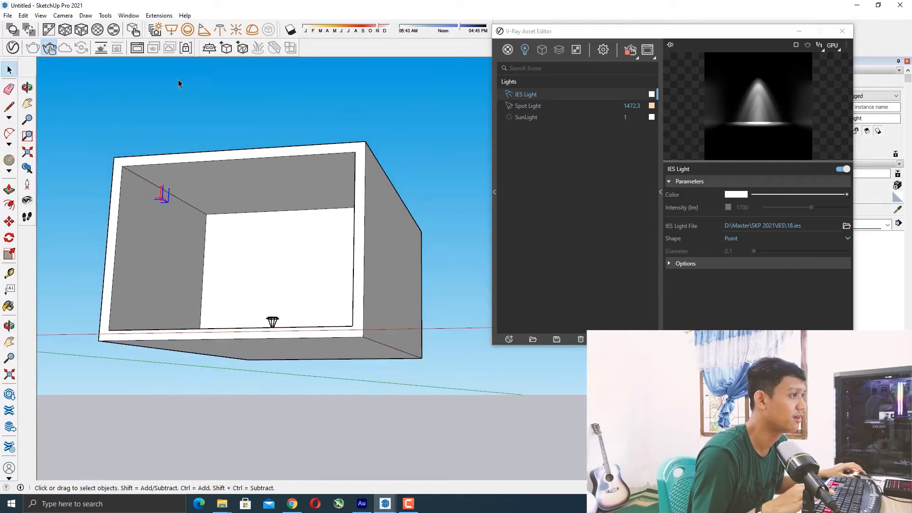
Reselect the IES light and fine-tune its position just beneath the ceiling edge by the left wall.
{"action": "left_click", "coordinate": [182, 129]}
{"action": "scroll", "coordinate": [190, 212], "scroll_direction": "up", "scroll_amount": 7}
{"action": "scroll", "coordinate": [149, 147], "scroll_direction": "up", "scroll_amount": 2}
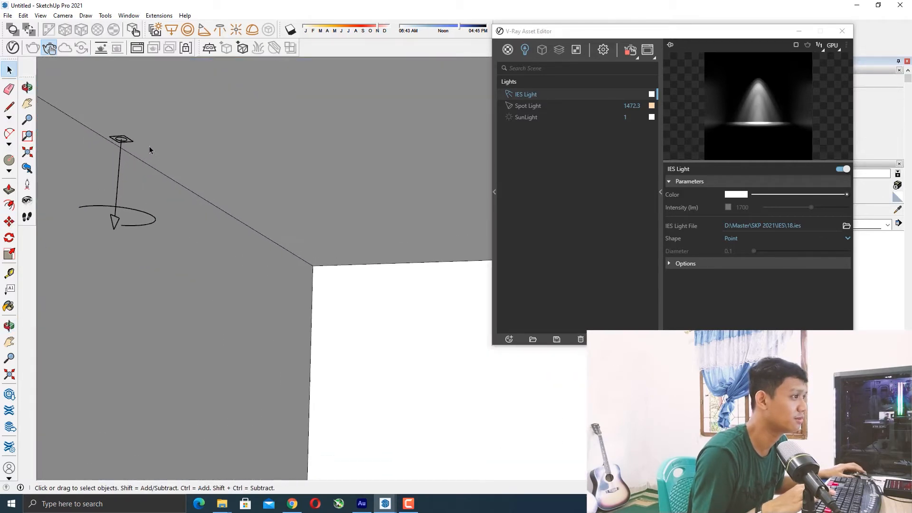
{"action": "middle_click_drag", "start_coordinate": [136, 145], "coordinate": [153, 160]}
{"action": "scroll", "coordinate": [153, 161], "scroll_direction": "down", "scroll_amount": 6}
{"action": "middle_click_drag", "start_coordinate": [245, 190], "coordinate": [182, 171]}
{"action": "scroll", "coordinate": [180, 169], "scroll_direction": "up", "scroll_amount": 3}
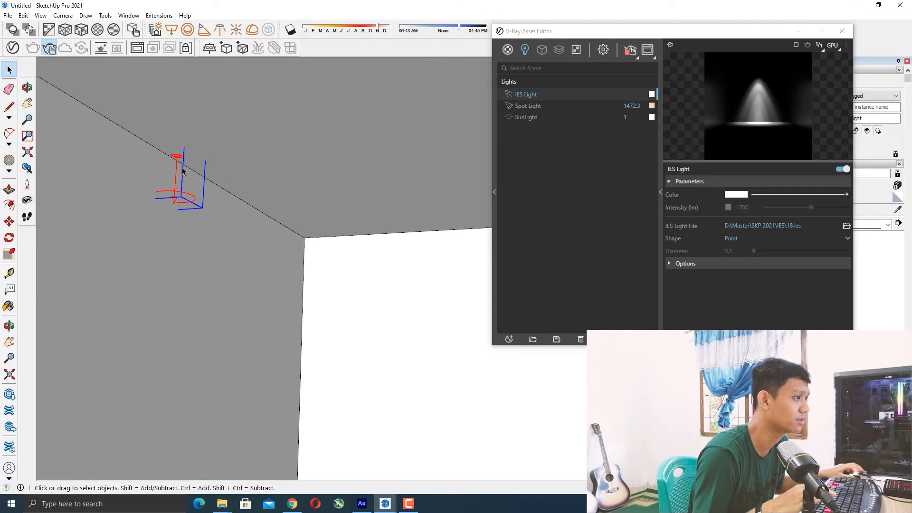
{"action": "scroll", "coordinate": [181, 166], "scroll_direction": "up", "scroll_amount": 4}
{"action": "middle_click_drag", "start_coordinate": [157, 149], "coordinate": [378, 122]}
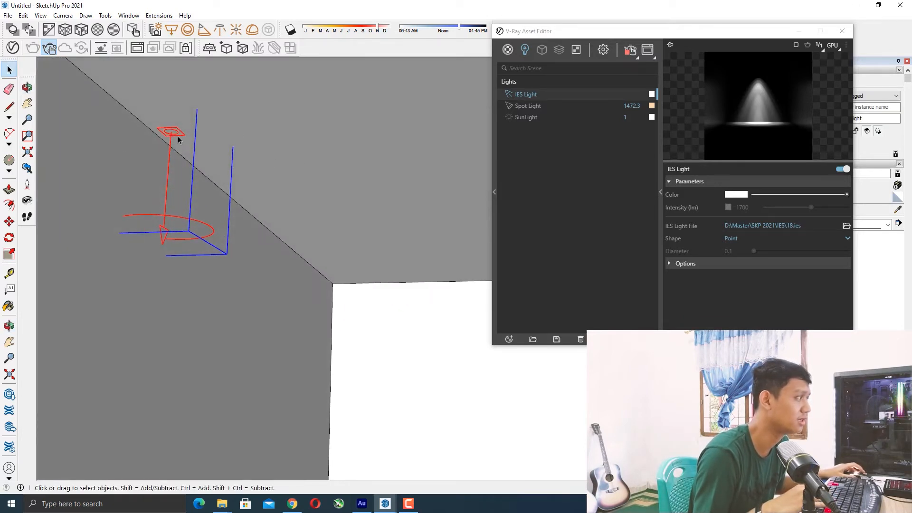
{"action": "key", "text": "m"}
{"action": "middle_click_drag", "start_coordinate": [224, 108], "coordinate": [220, 138]}
{"action": "scroll", "coordinate": [228, 142], "scroll_direction": "down", "scroll_amount": 4}
{"action": "key", "text": "space"}
Set the IES light's color to the warm peach swatch (about 4374 K) in the color picker.
{"action": "left_click", "coordinate": [735, 194]}
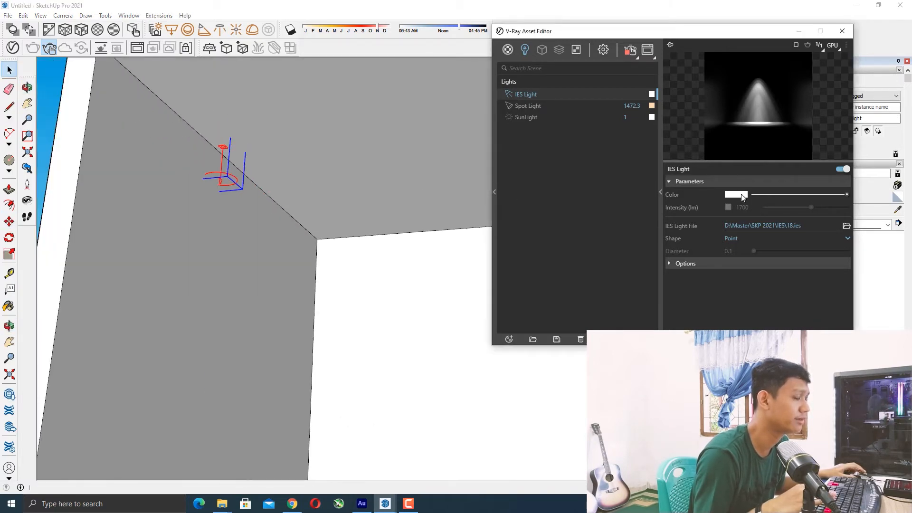
{"action": "left_click", "coordinate": [371, 318]}
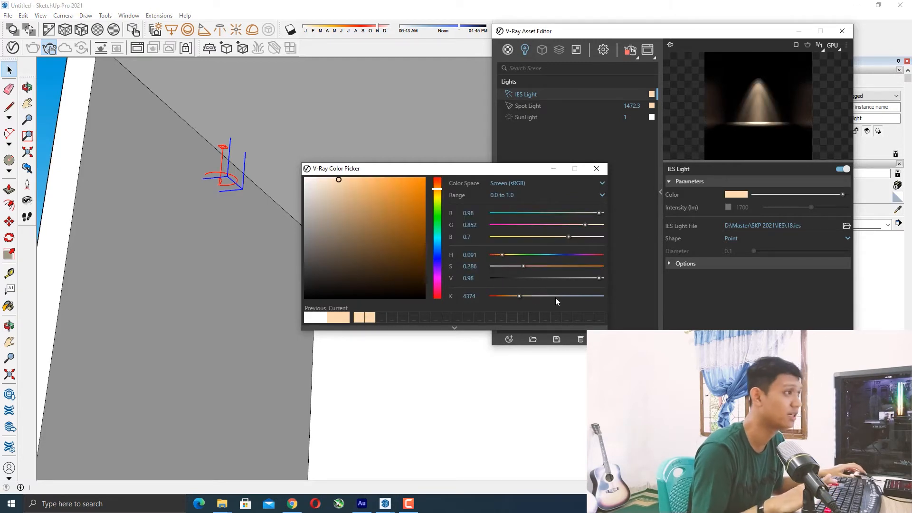
{"action": "left_click", "coordinate": [601, 169]}
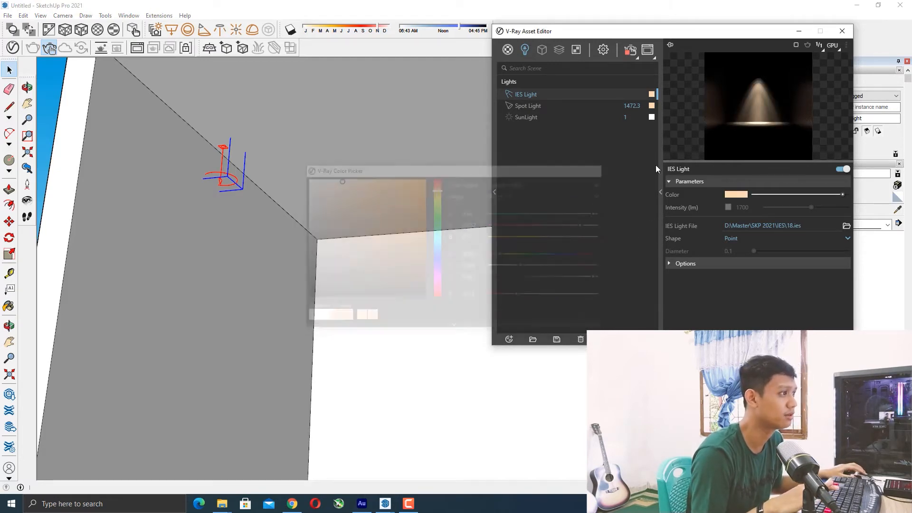
Enable the IES light's intensity override and set its intensity to 5000 lm.
{"action": "left_click", "coordinate": [729, 206]}
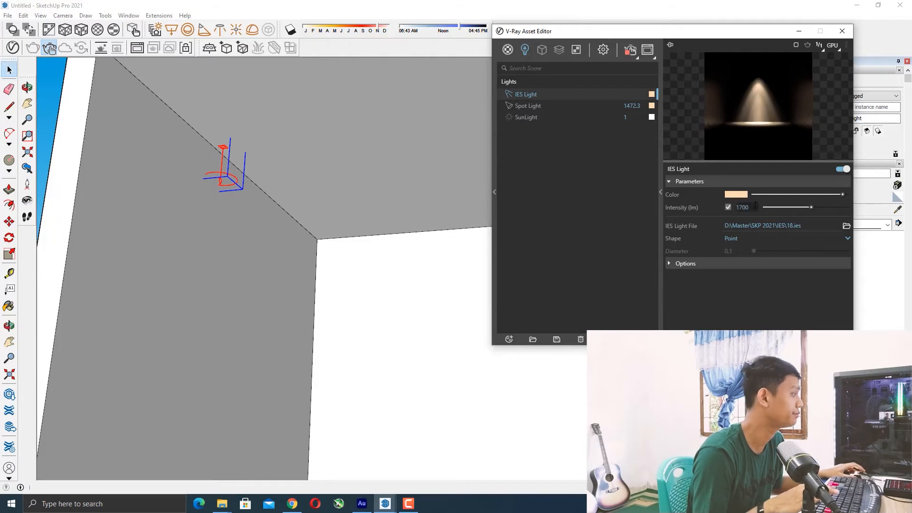
{"action": "left_click", "coordinate": [817, 208]}
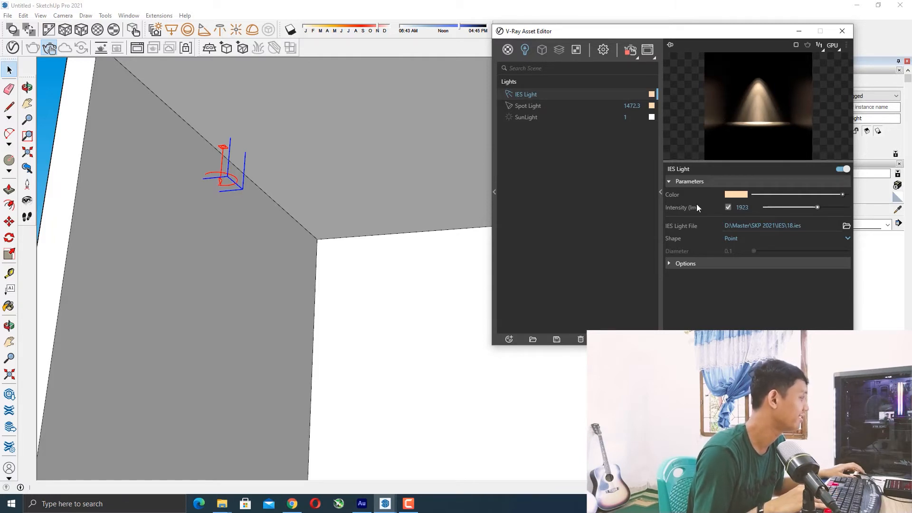
{"action": "left_click_drag", "start_coordinate": [818, 207], "coordinate": [827, 207]}
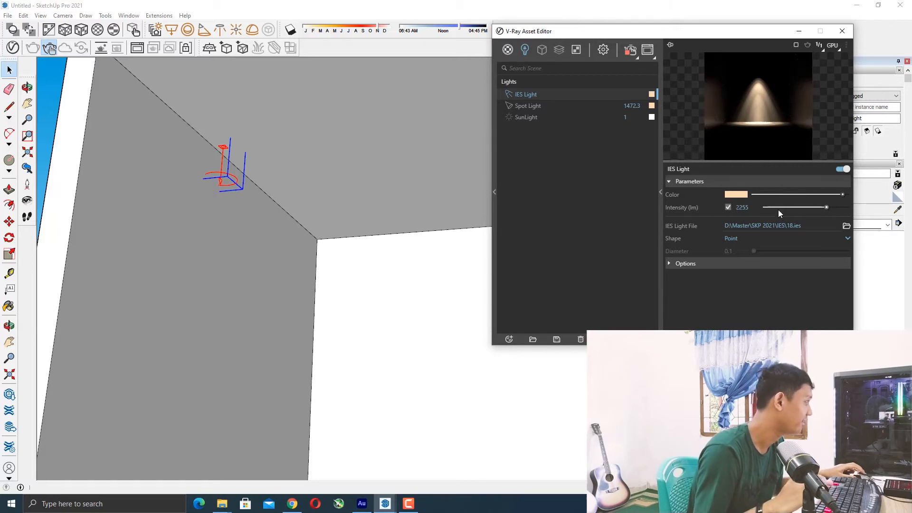
{"action": "type", "text": "5000"}
{"action": "key", "text": "Return"}
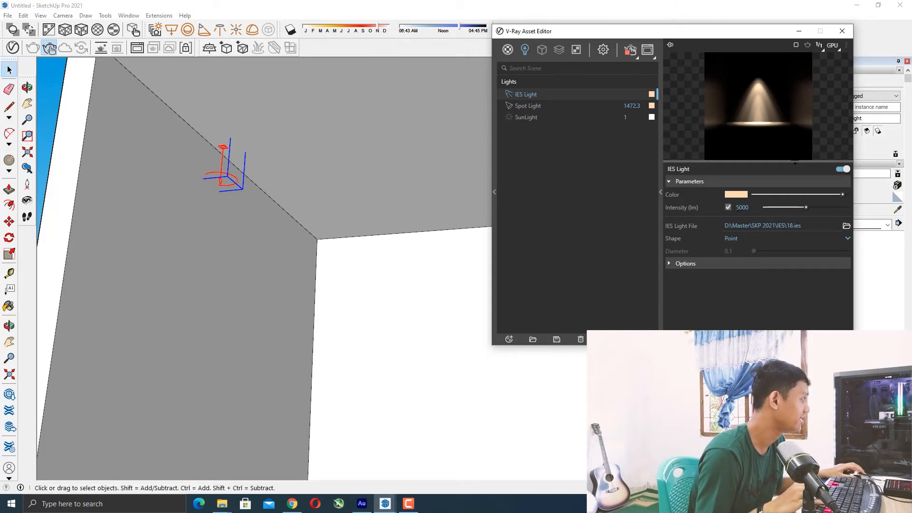
Expand the IES light's Options and set its Caustic Subdivs to 2044.
{"action": "left_click", "coordinate": [674, 264]}
{"action": "left_click", "coordinate": [670, 316]}
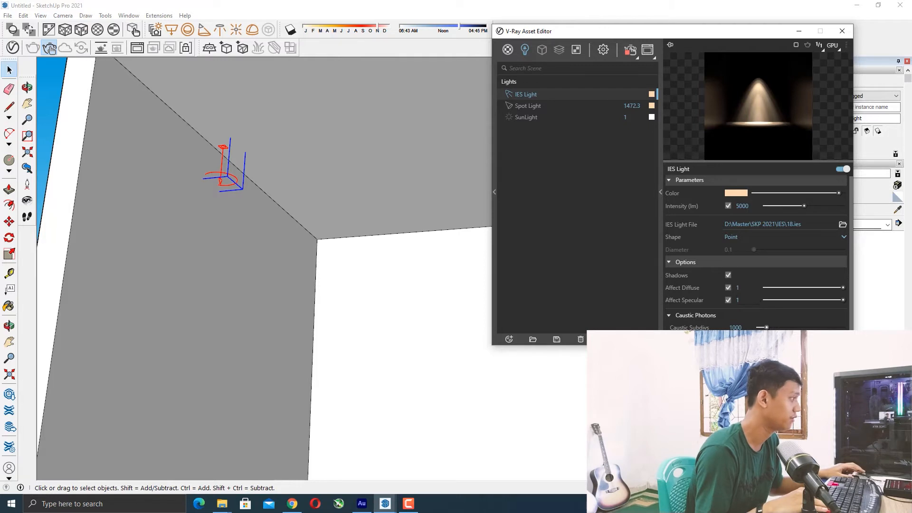
{"action": "left_click", "coordinate": [782, 327]}
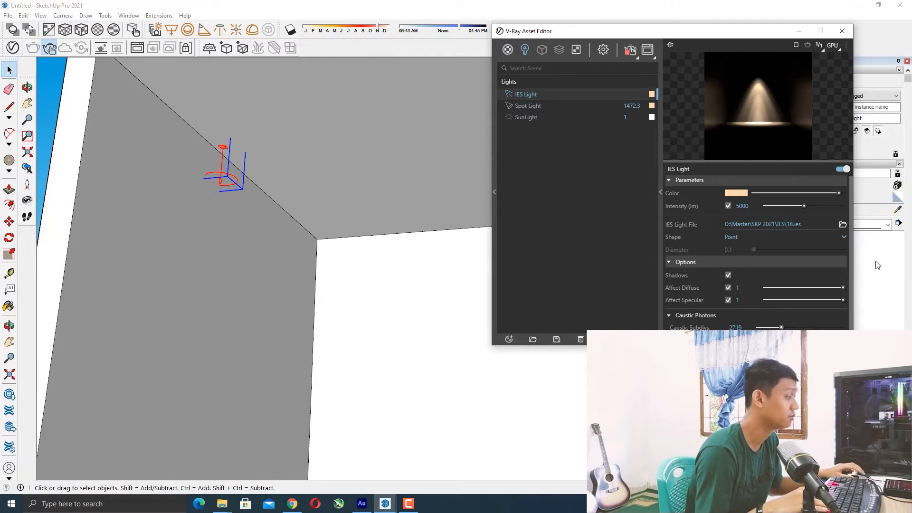
{"action": "left_click", "coordinate": [775, 327]}
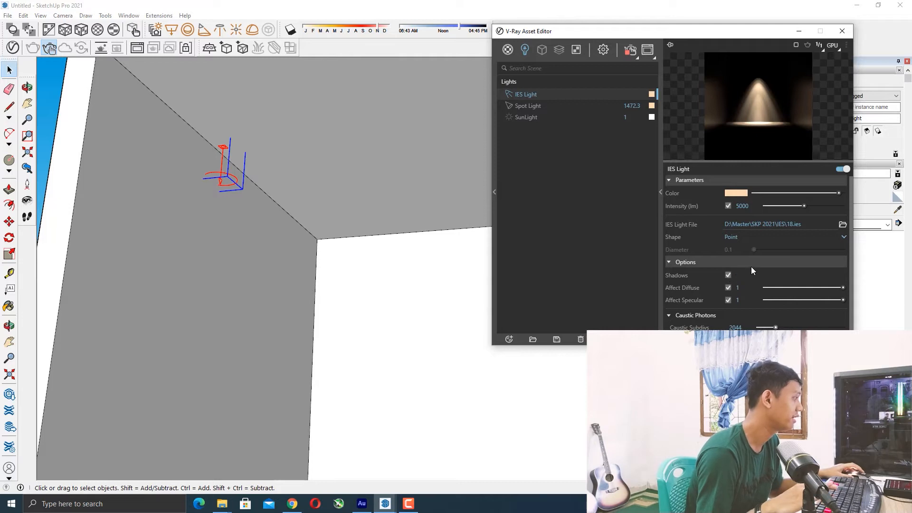
Reposition the Asset Editor window slightly lower and further right.
{"action": "scroll", "coordinate": [293, 166], "scroll_direction": "down", "scroll_amount": 3}
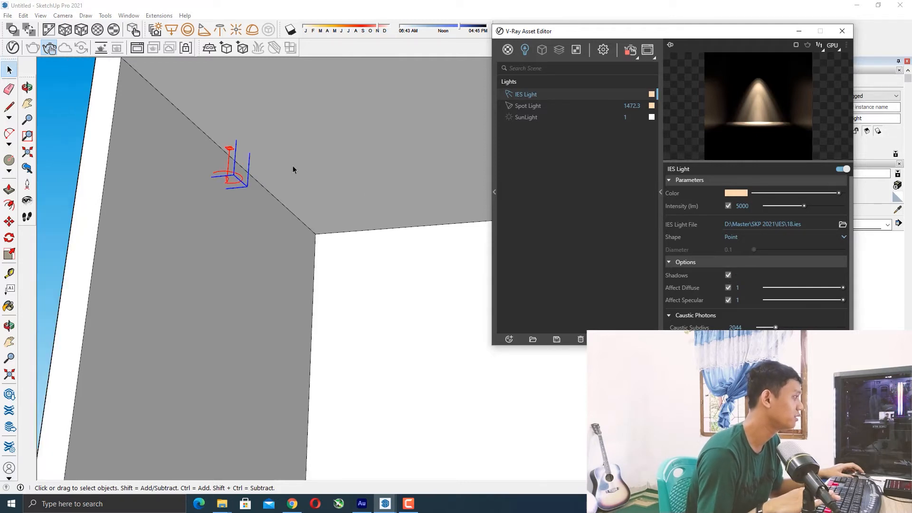
{"action": "scroll", "coordinate": [298, 166], "scroll_direction": "up", "scroll_amount": 5}
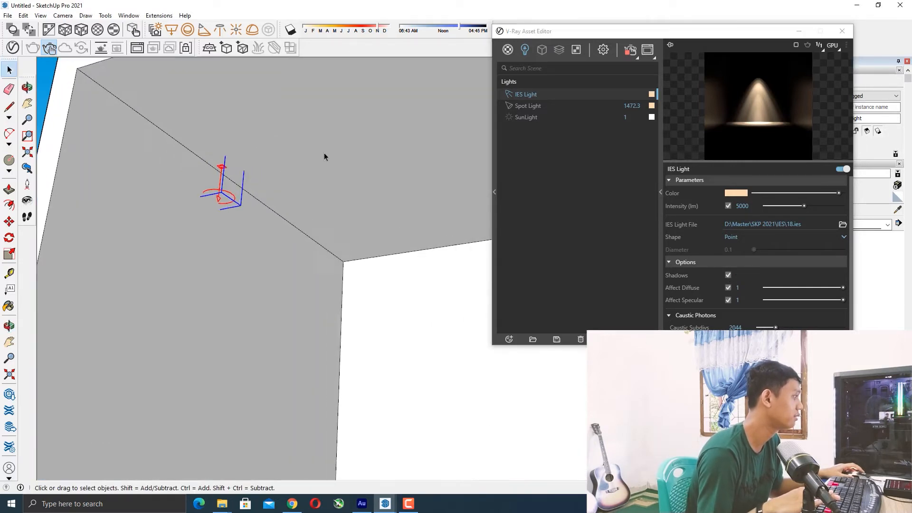
{"action": "left_click", "coordinate": [27, 200]}
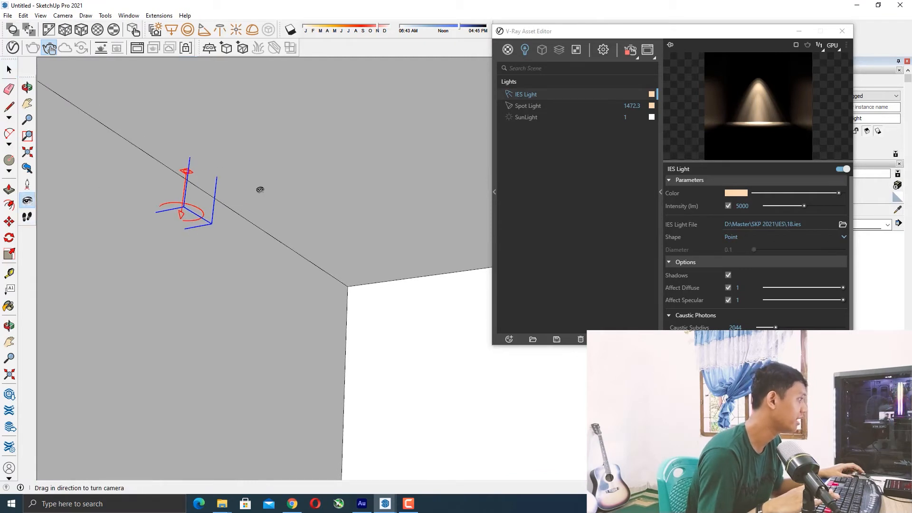
{"action": "left_click_drag", "start_coordinate": [255, 173], "coordinate": [269, 206]}
{"action": "scroll", "coordinate": [299, 189], "scroll_direction": "down", "scroll_amount": 5}
{"action": "middle_click_drag", "start_coordinate": [301, 177], "coordinate": [289, 187]}
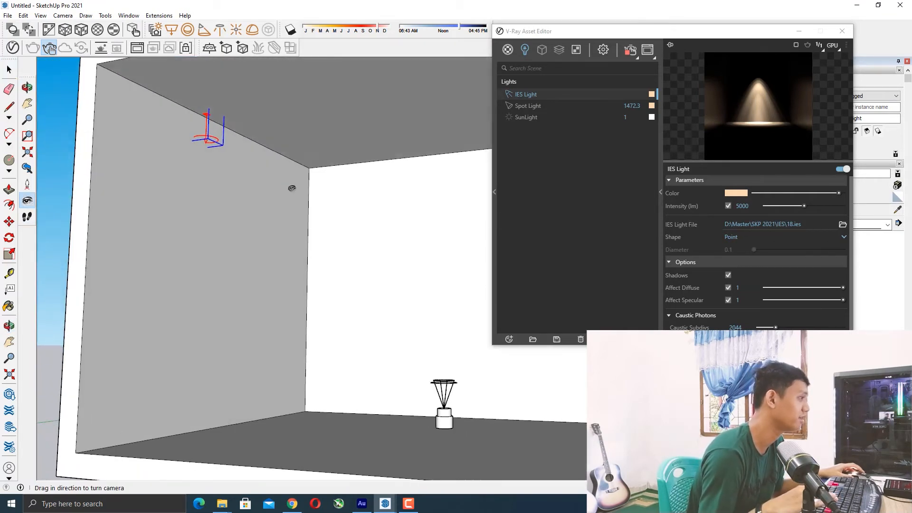
{"action": "scroll", "coordinate": [281, 142], "scroll_direction": "up", "scroll_amount": 3}
{"action": "left_click_drag", "start_coordinate": [281, 142], "coordinate": [246, 147]}
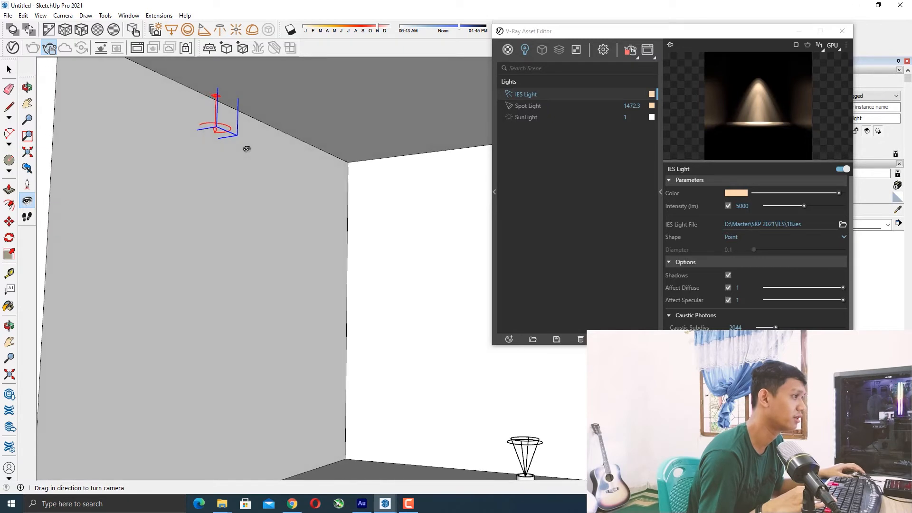
{"action": "left_click", "coordinate": [743, 26]}
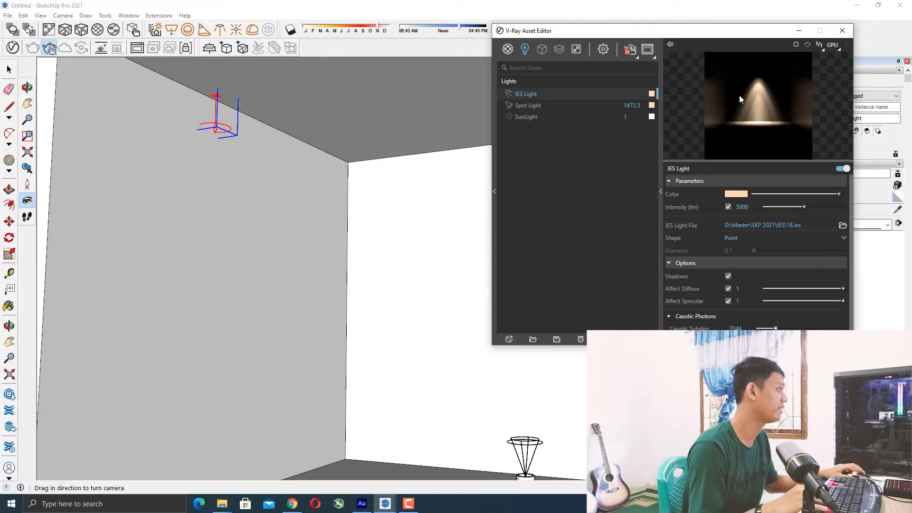
{"action": "left_click_drag", "start_coordinate": [677, 29], "coordinate": [715, 36]}
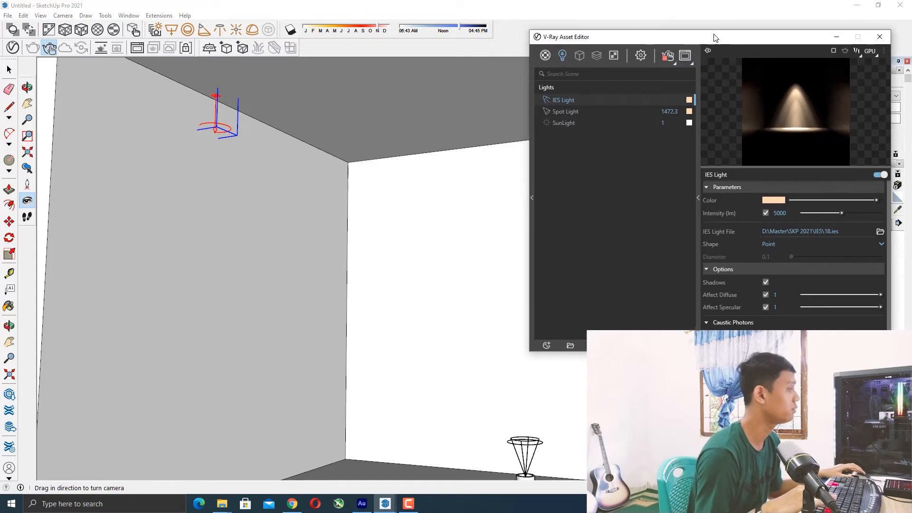
Run an interactive render to check the IES light, then close the frame buffer.
{"action": "key", "text": "space"}
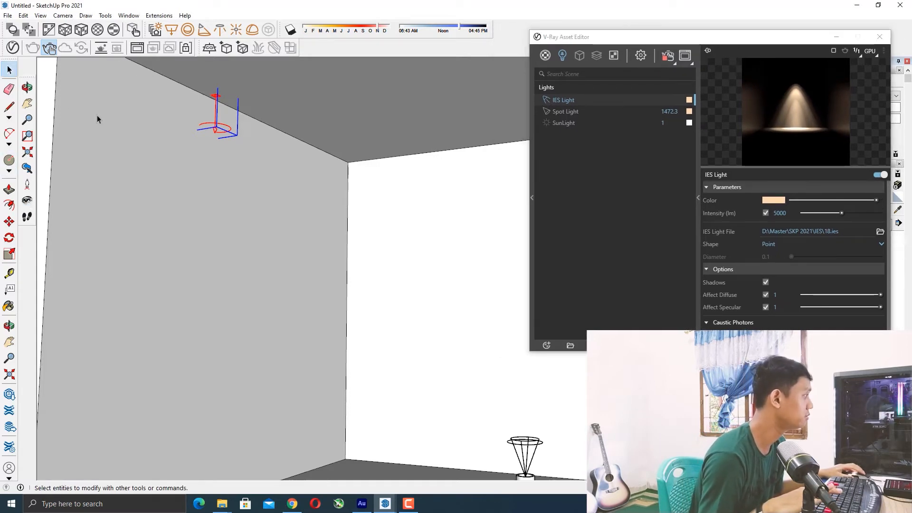
{"action": "left_click", "coordinate": [50, 49]}
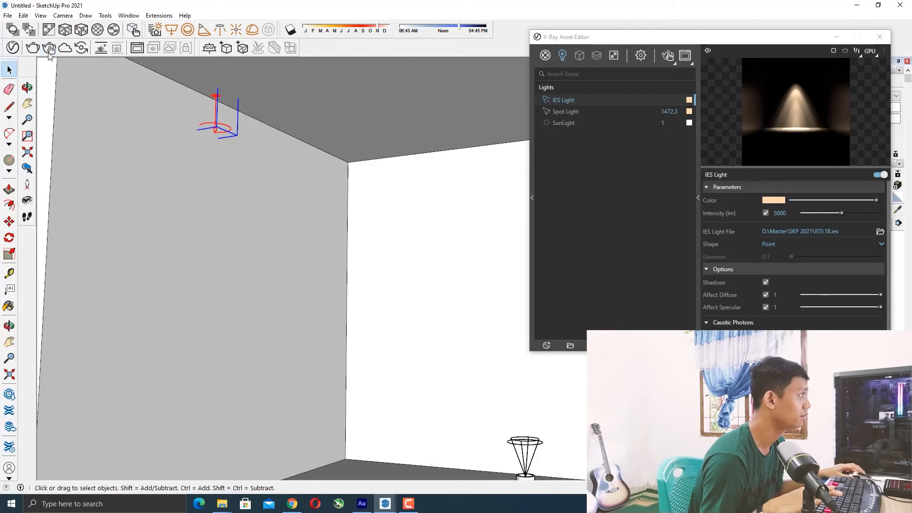
{"action": "left_click", "coordinate": [50, 48]}
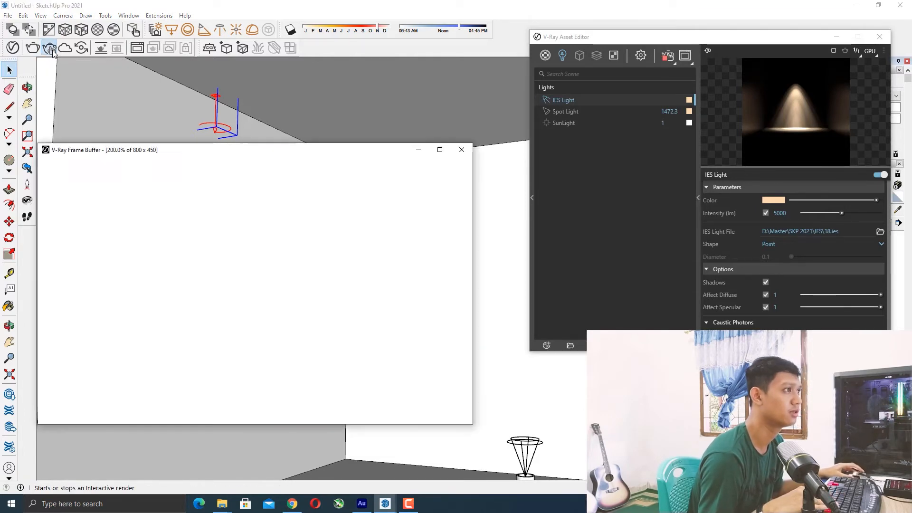
{"action": "scroll", "coordinate": [252, 248], "scroll_direction": "down", "scroll_amount": 2}
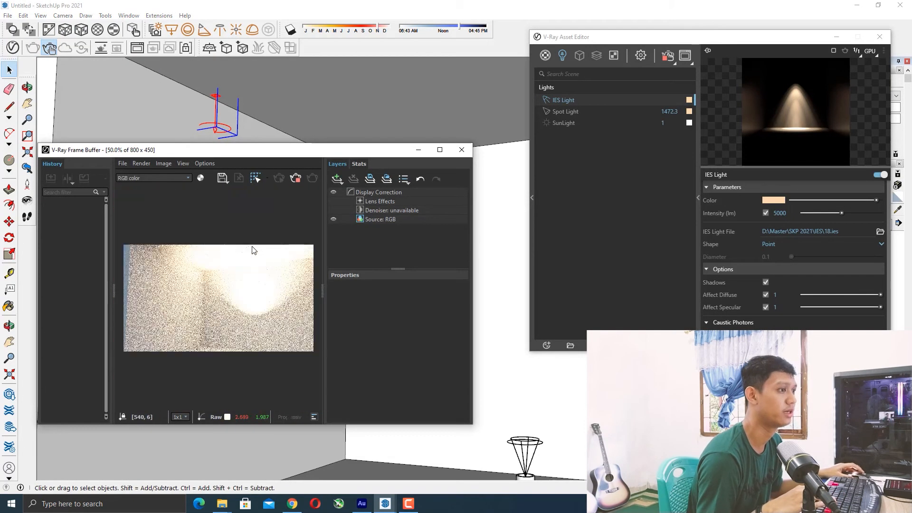
{"action": "scroll", "coordinate": [238, 273], "scroll_direction": "down", "scroll_amount": 1}
{"action": "scroll", "coordinate": [248, 274], "scroll_direction": "up", "scroll_amount": 1}
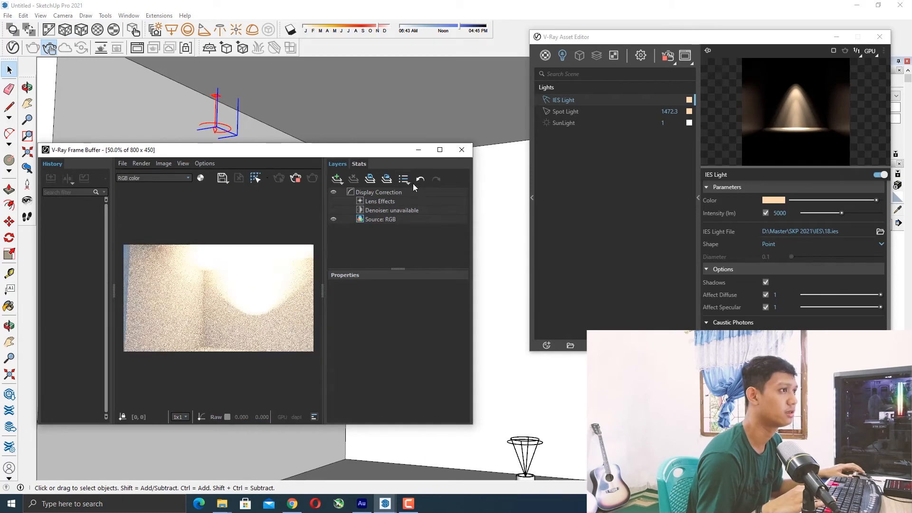
{"action": "left_click", "coordinate": [454, 150]}
Frame a wider view of the box interior and start another interactive render.
{"action": "scroll", "coordinate": [344, 215], "scroll_direction": "down", "scroll_amount": 3}
{"action": "middle_click_drag", "start_coordinate": [354, 212], "coordinate": [341, 212]}
{"action": "scroll", "coordinate": [432, 208], "scroll_direction": "down", "scroll_amount": 1}
{"action": "scroll", "coordinate": [431, 208], "scroll_direction": "up", "scroll_amount": 2}
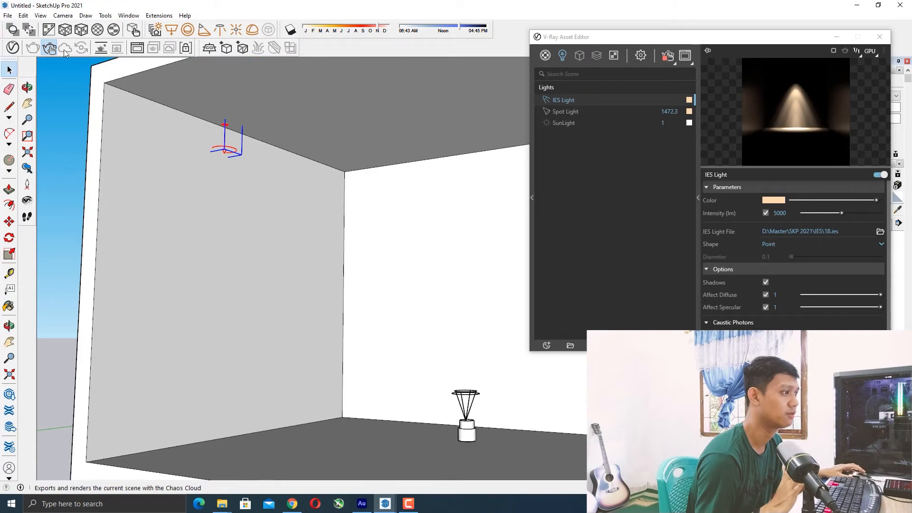
{"action": "left_click", "coordinate": [50, 48]}
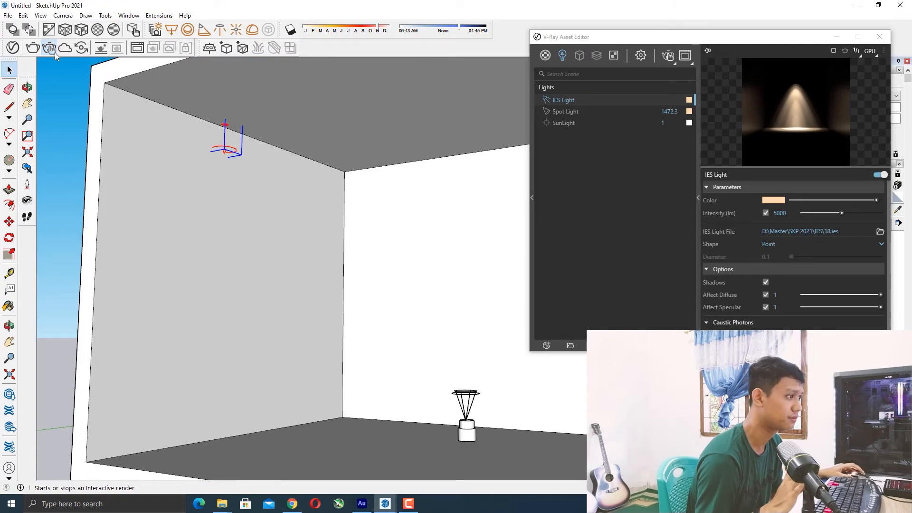
{"action": "left_click", "coordinate": [56, 52]}
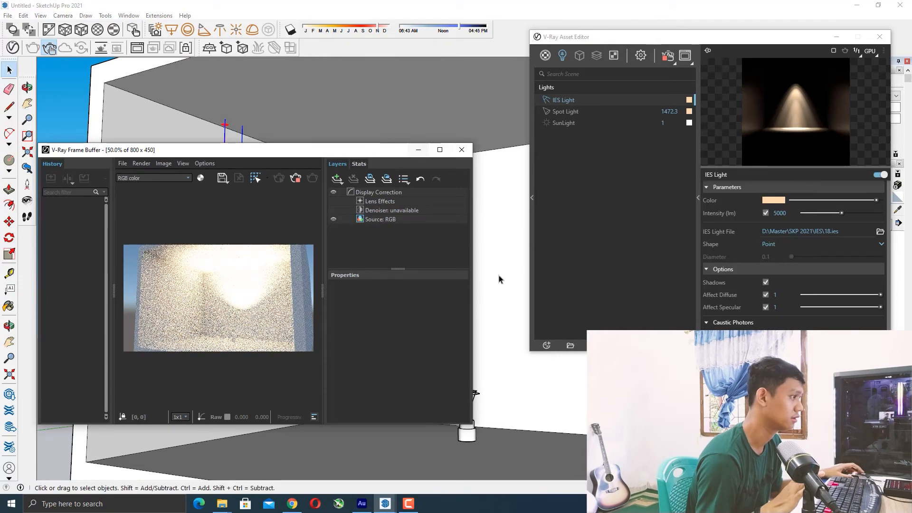
Delete the Spot Light from the scene's lights, confirming the deletion.
{"action": "left_click", "coordinate": [560, 114]}
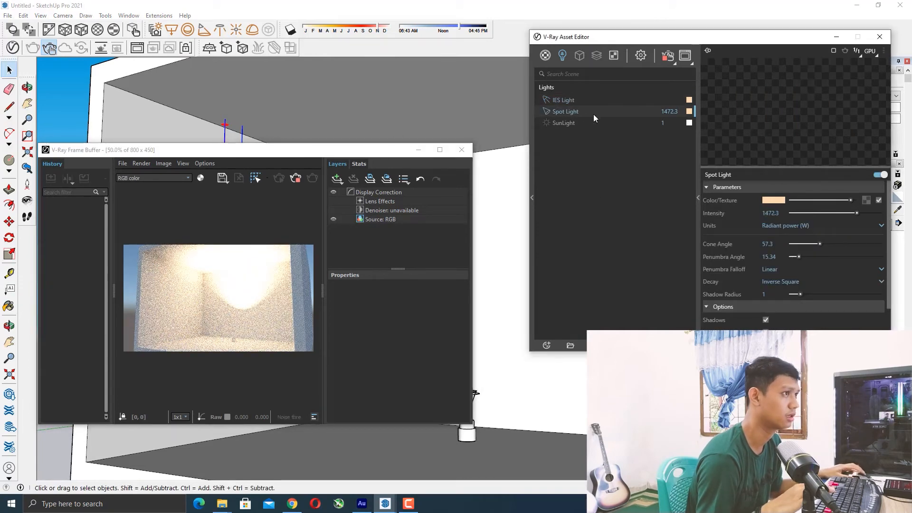
{"action": "left_click", "coordinate": [295, 180]}
{"action": "left_click", "coordinate": [571, 111]}
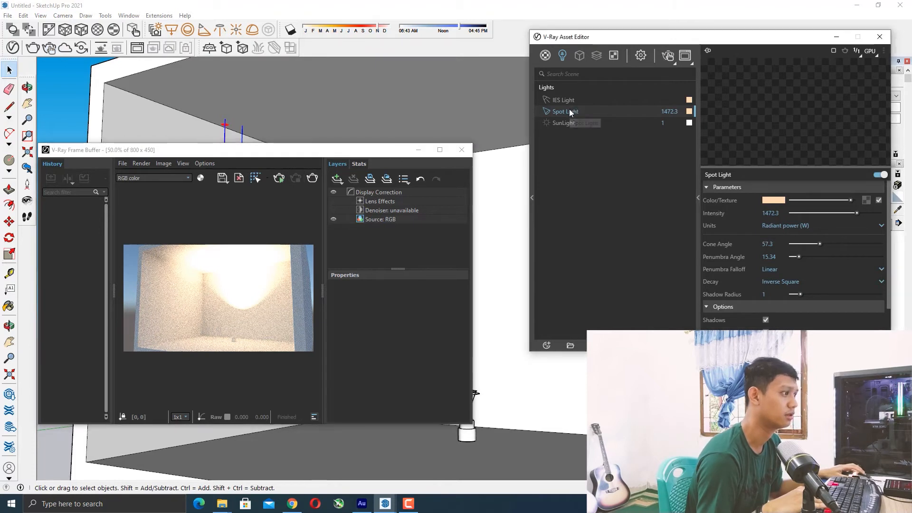
{"action": "key", "text": "Delete"}
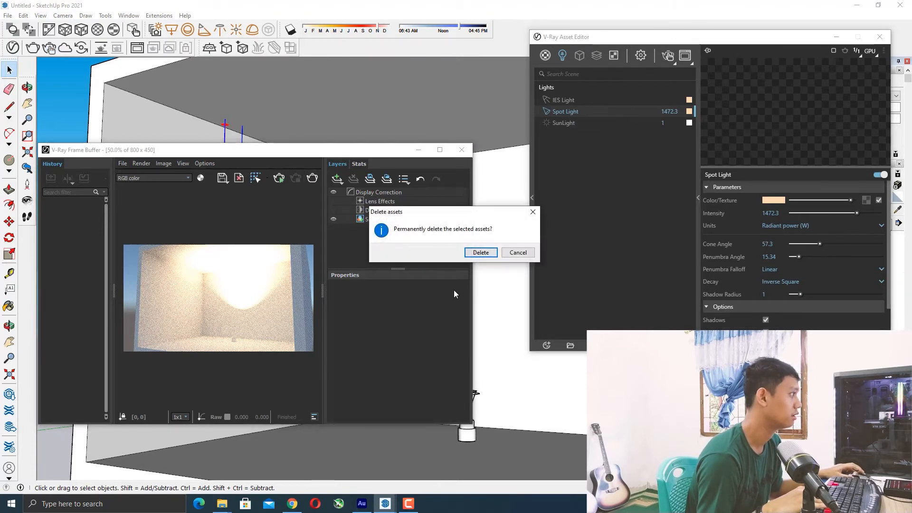
{"action": "left_click", "coordinate": [480, 254]}
Rearrange the Asset Editor and frame buffer windows on screen.
{"action": "left_click_drag", "start_coordinate": [778, 39], "coordinate": [702, 45]}
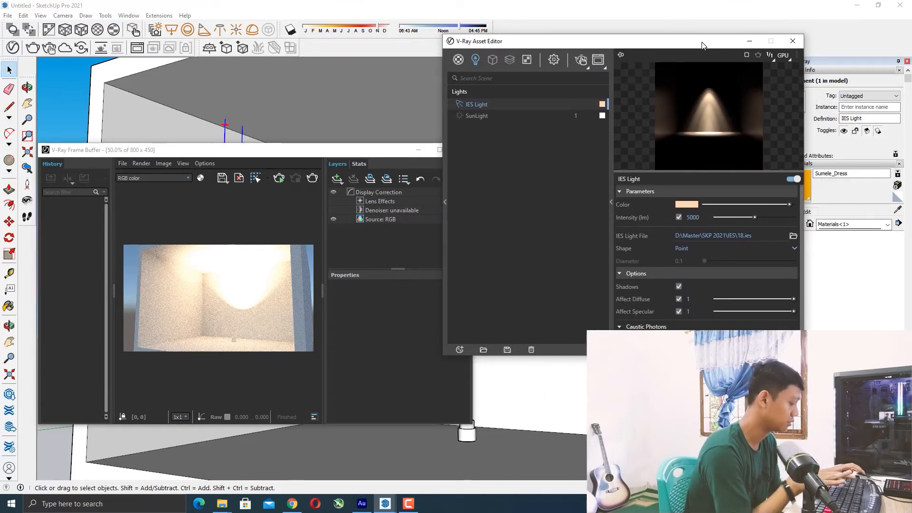
{"action": "left_click_drag", "start_coordinate": [702, 45], "coordinate": [754, 42]}
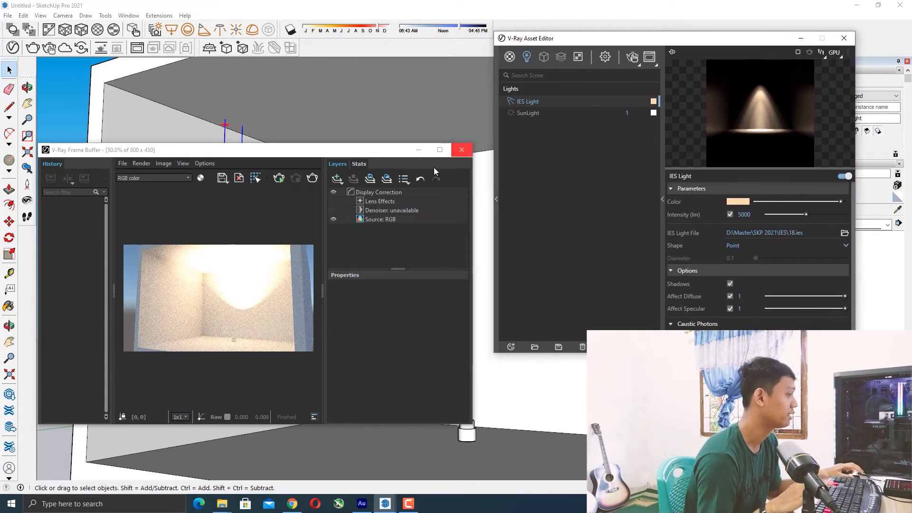
{"action": "left_click_drag", "start_coordinate": [674, 41], "coordinate": [709, 47]}
{"action": "left_click_drag", "start_coordinate": [367, 150], "coordinate": [428, 89]}
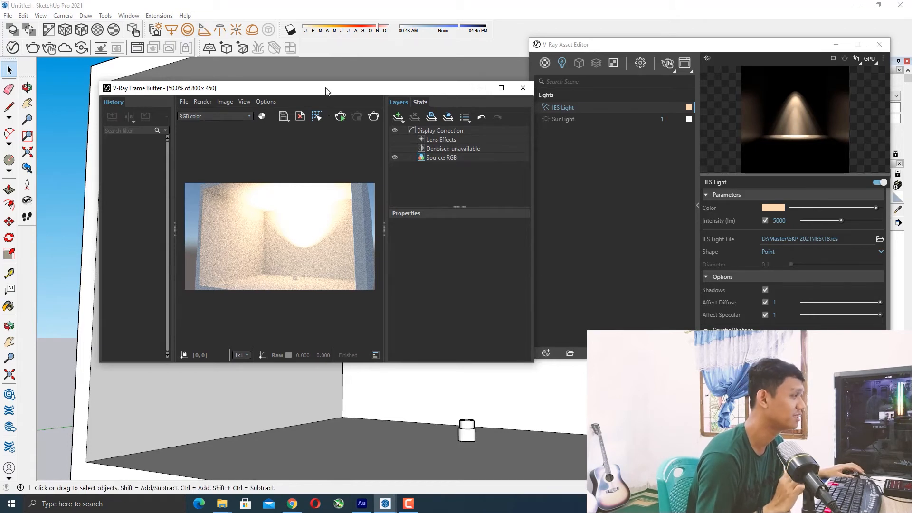
Start an interactive render and view it at 100% in the frame buffer.
{"action": "left_click", "coordinate": [341, 117]}
{"action": "scroll", "coordinate": [229, 207], "scroll_direction": "up", "scroll_amount": 2}
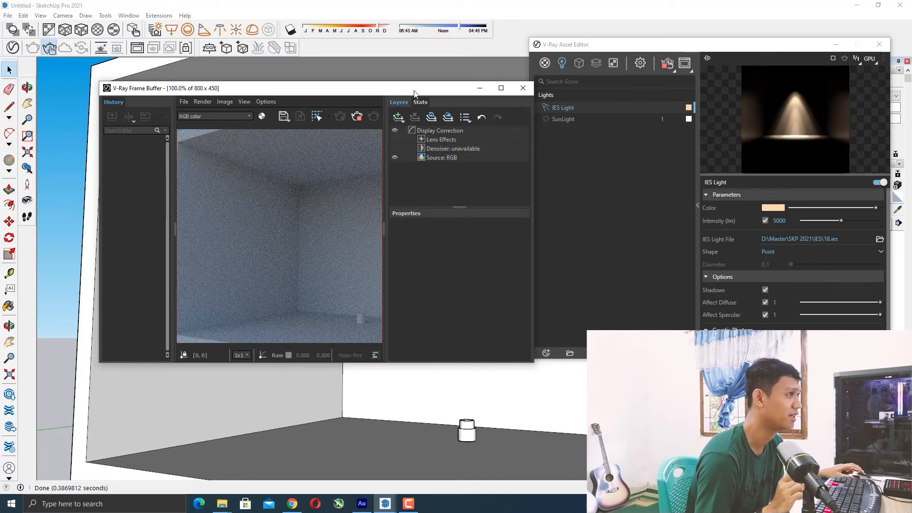
{"action": "left_click_drag", "start_coordinate": [419, 91], "coordinate": [367, 84]}
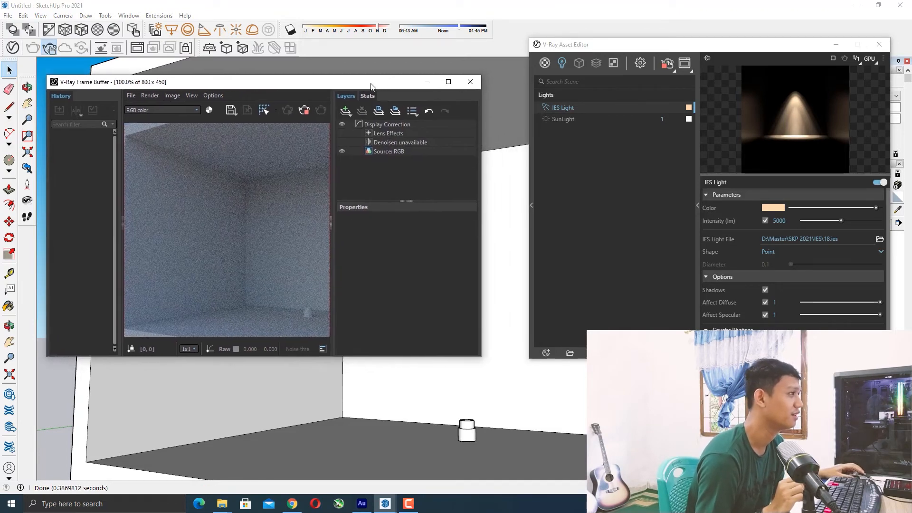
Set the IES light's intensity to 20000 lm.
{"action": "double_click", "coordinate": [782, 222]}
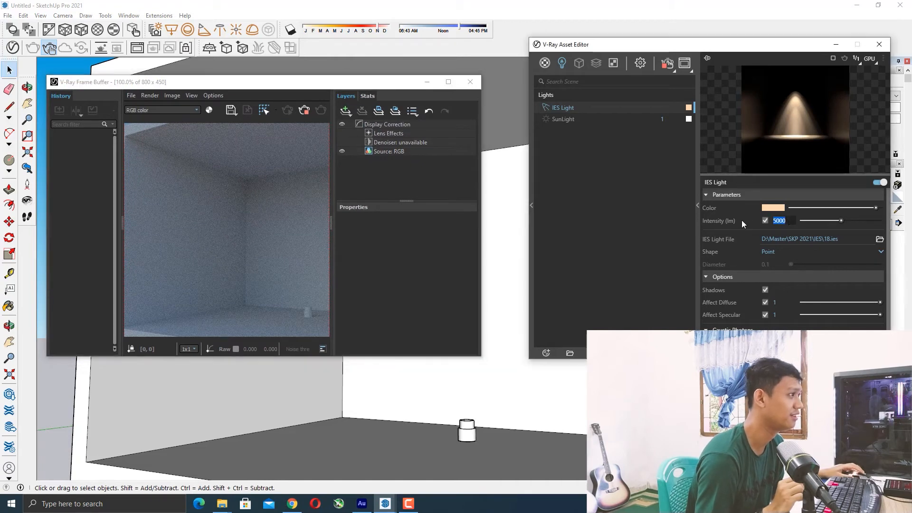
{"action": "type", "text": "20000"}
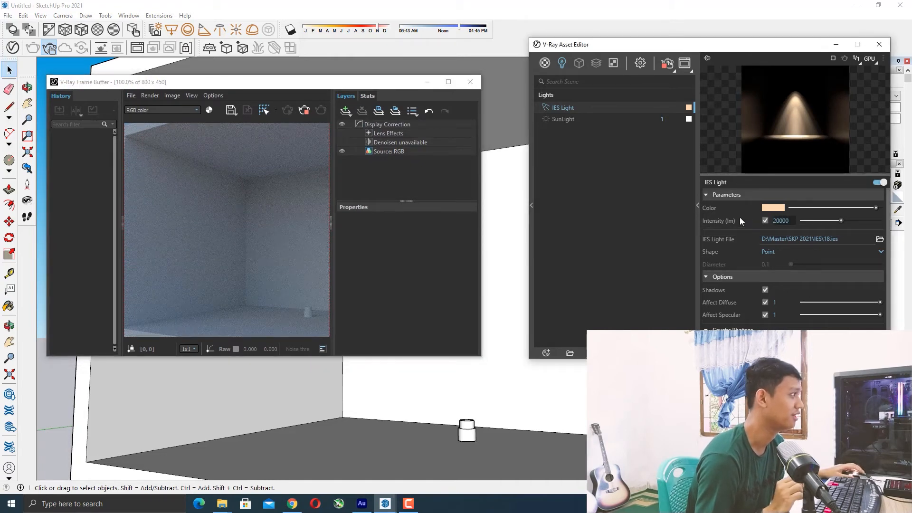
{"action": "key", "text": "Return"}
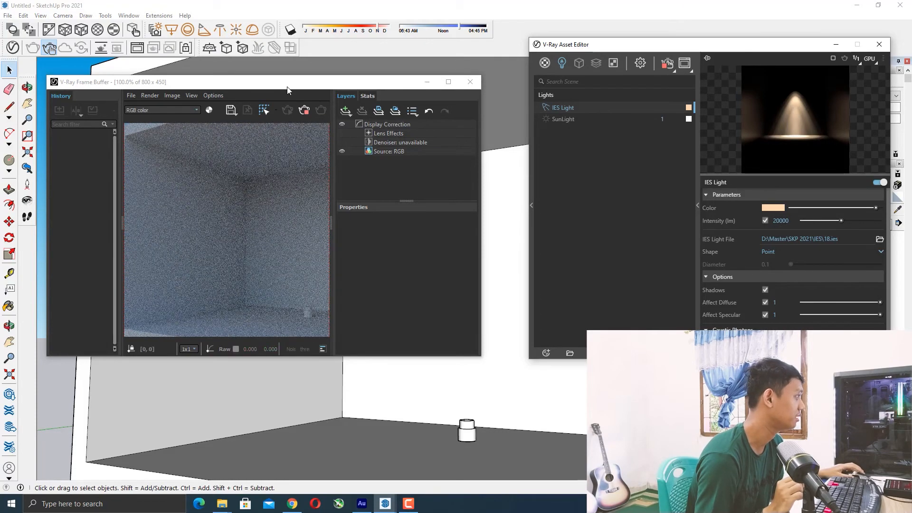
Nudge the IES light slightly with the Move tool and restart the interactive render.
{"action": "mouse_move", "coordinate": [288, 82]}
{"action": "left_mouse_down"}
{"action": "mouse_move", "coordinate": [708, 176]}
{"action": "mouse_move", "coordinate": [612, 129]}
{"action": "mouse_move", "coordinate": [605, 111]}
{"action": "left_mouse_up"}
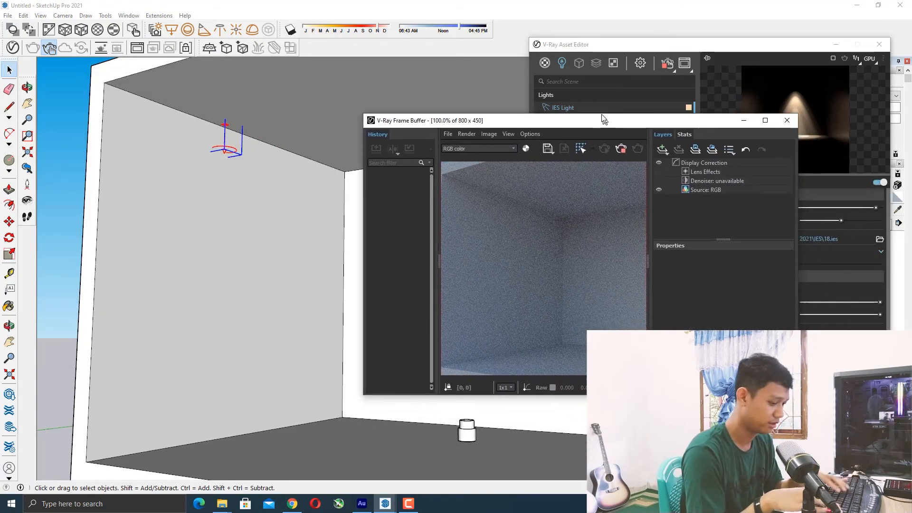
{"action": "middle_click_drag", "start_coordinate": [244, 176], "coordinate": [261, 180]}
{"action": "scroll", "coordinate": [262, 184], "scroll_direction": "up", "scroll_amount": 1}
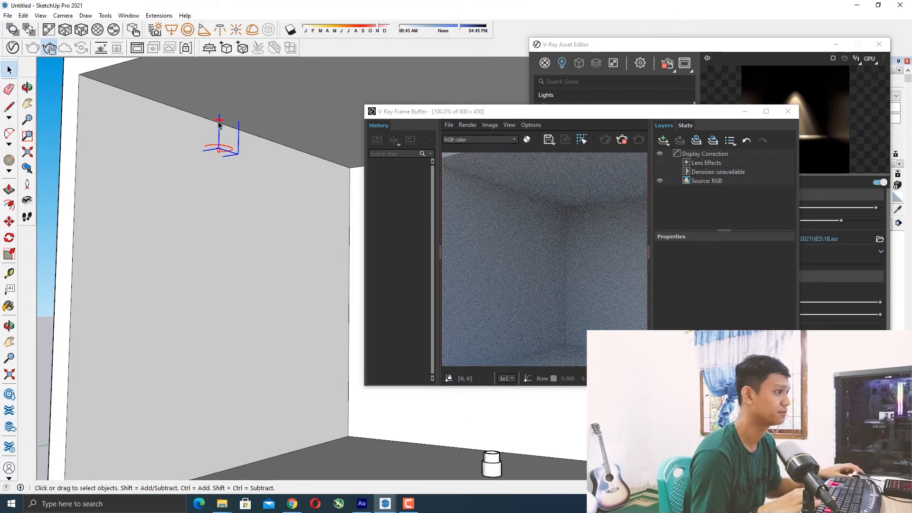
{"action": "key", "text": "m"}
{"action": "mouse_move", "coordinate": [220, 119]}
{"action": "left_mouse_down"}
{"action": "mouse_move", "coordinate": [259, 107]}
{"action": "mouse_move", "coordinate": [194, 118]}
{"action": "mouse_move", "coordinate": [219, 123]}
{"action": "left_mouse_up"}
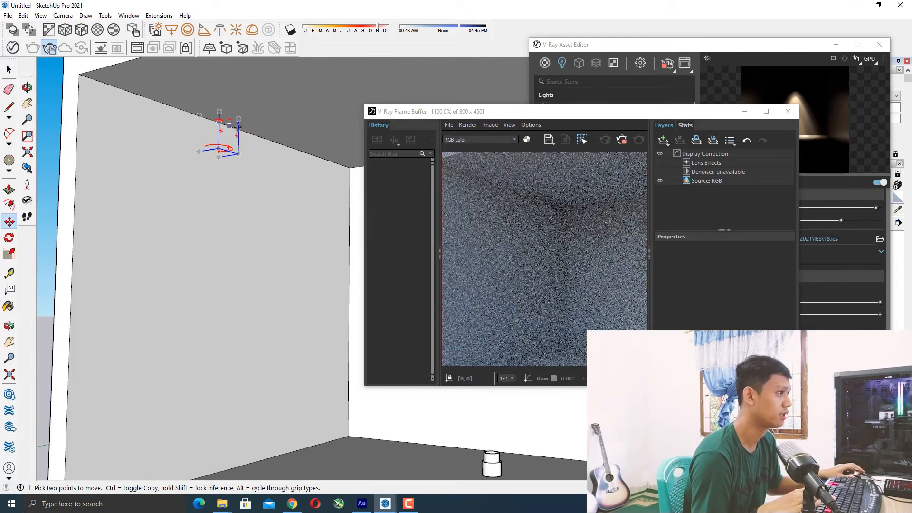
{"action": "left_click_drag", "start_coordinate": [546, 112], "coordinate": [363, 61]}
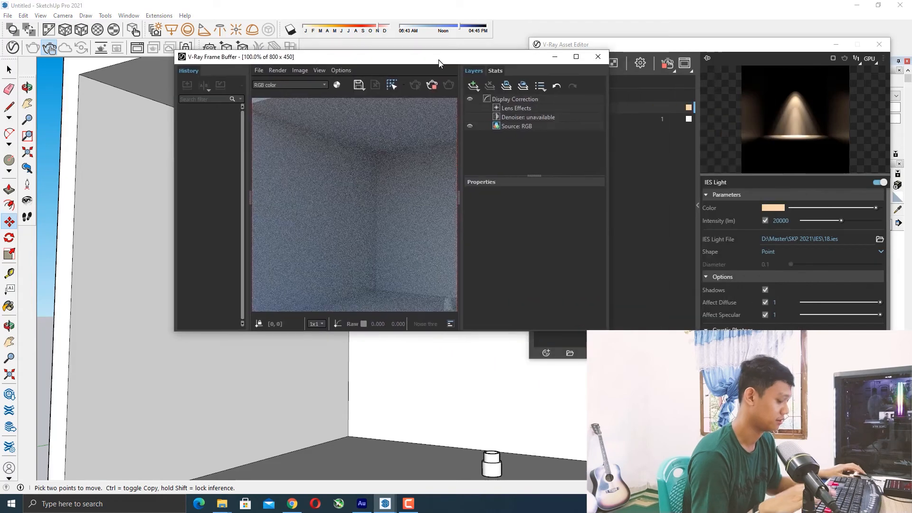
{"action": "left_click_drag", "start_coordinate": [429, 62], "coordinate": [637, 94]}
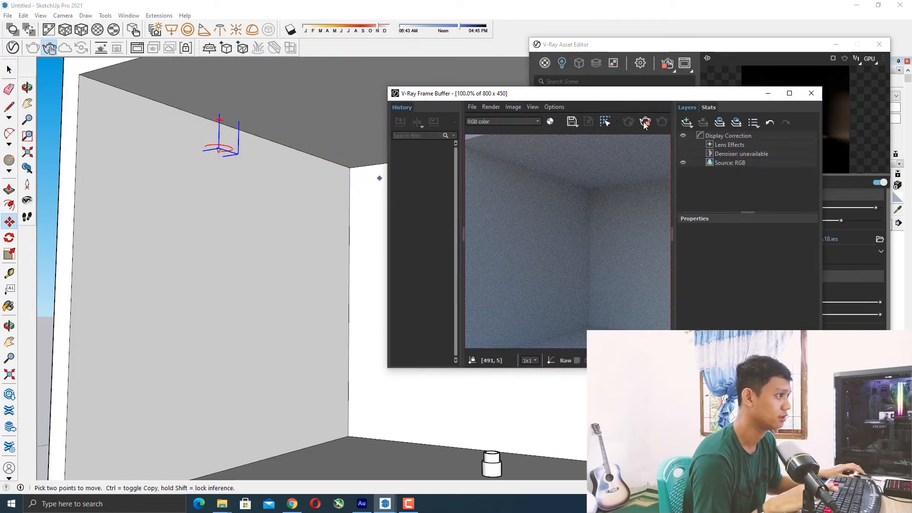
{"action": "left_click", "coordinate": [645, 123]}
{"action": "left_click_drag", "start_coordinate": [655, 94], "coordinate": [612, 109]}
{"action": "middle_click_drag", "start_coordinate": [199, 112], "coordinate": [209, 117]}
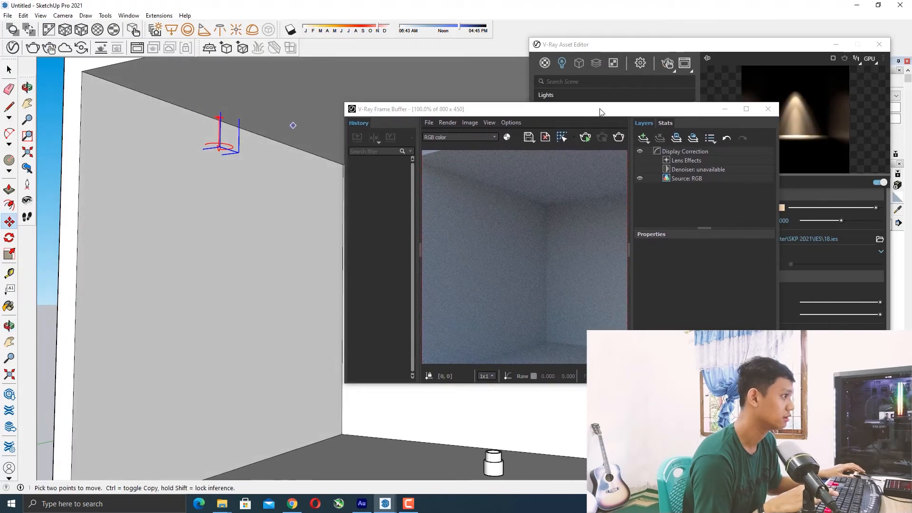
{"action": "left_click_drag", "start_coordinate": [599, 111], "coordinate": [416, 136]}
Load 22.ies as the IES light's photometric file.
{"action": "left_click", "coordinate": [878, 237]}
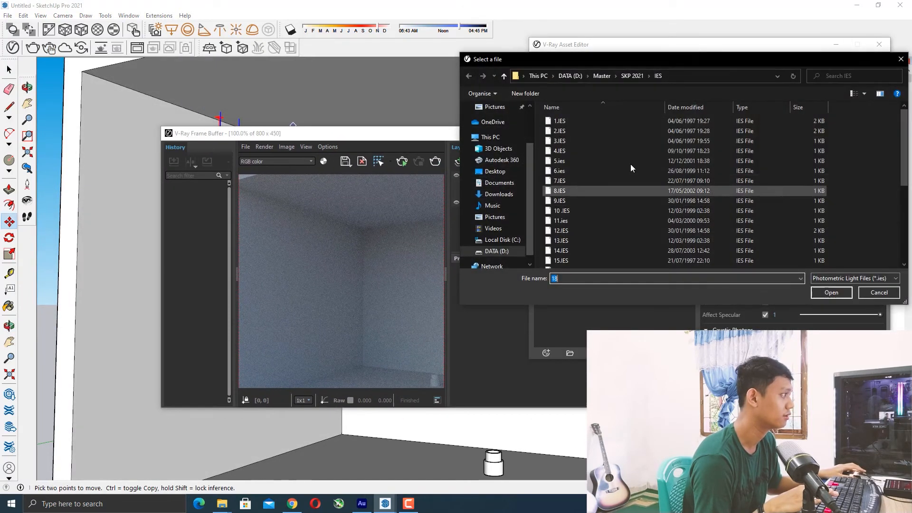
{"action": "scroll", "coordinate": [577, 248], "scroll_direction": "down", "scroll_amount": 3}
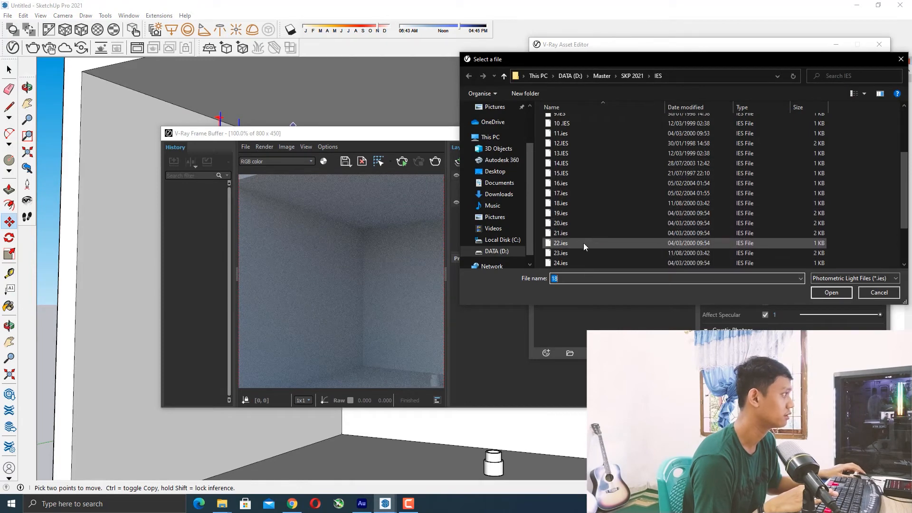
{"action": "left_click", "coordinate": [583, 242]}
{"action": "left_click", "coordinate": [831, 292]}
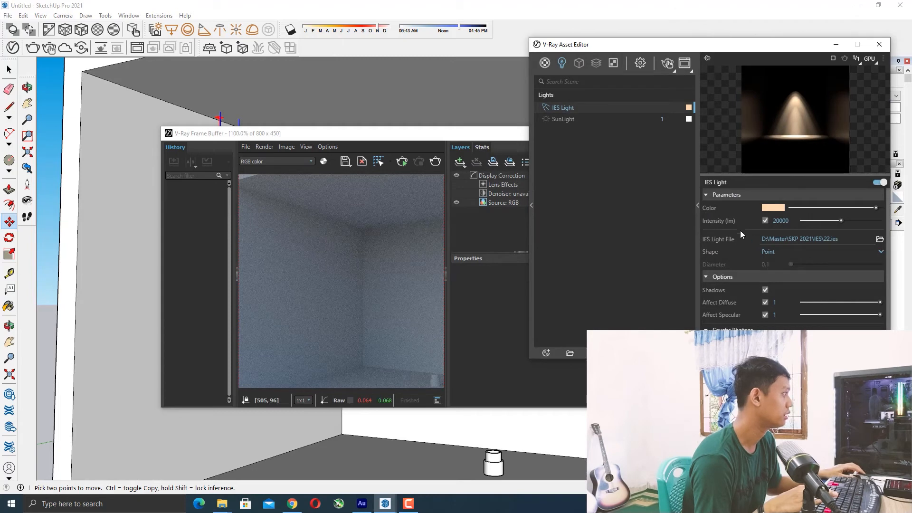
Restart the interactive render at 50% view and raise the IES light's intensity to about 30561 lm.
{"action": "left_click", "coordinate": [407, 164]}
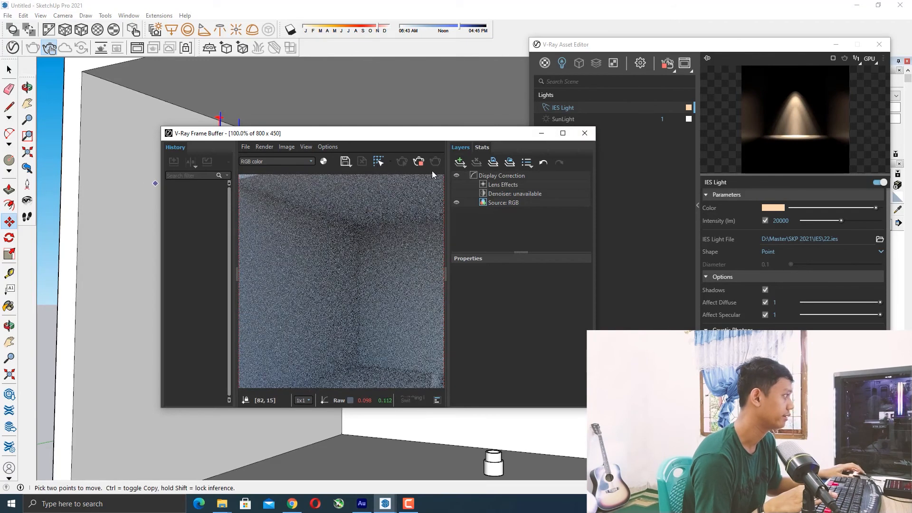
{"action": "left_click_drag", "start_coordinate": [481, 95], "coordinate": [501, 72]}
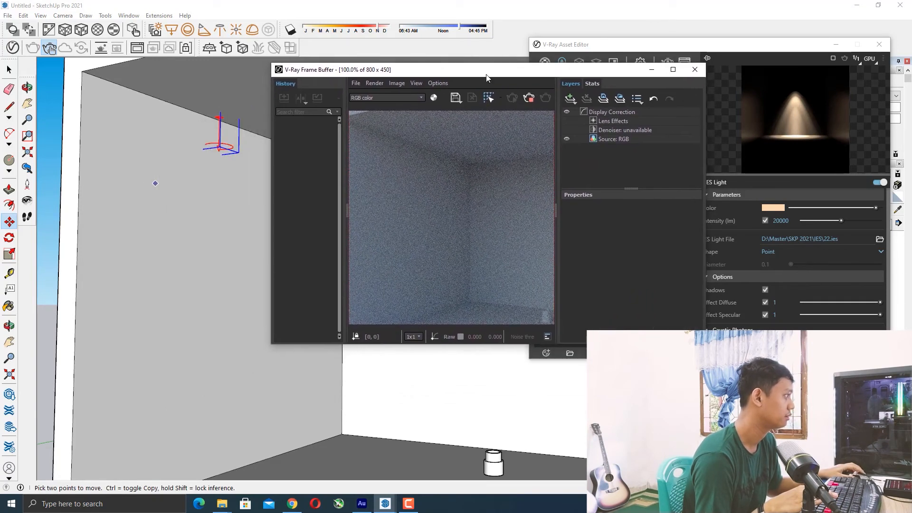
{"action": "scroll", "coordinate": [434, 162], "scroll_direction": "down", "scroll_amount": 2}
{"action": "scroll", "coordinate": [427, 208], "scroll_direction": "up", "scroll_amount": 1}
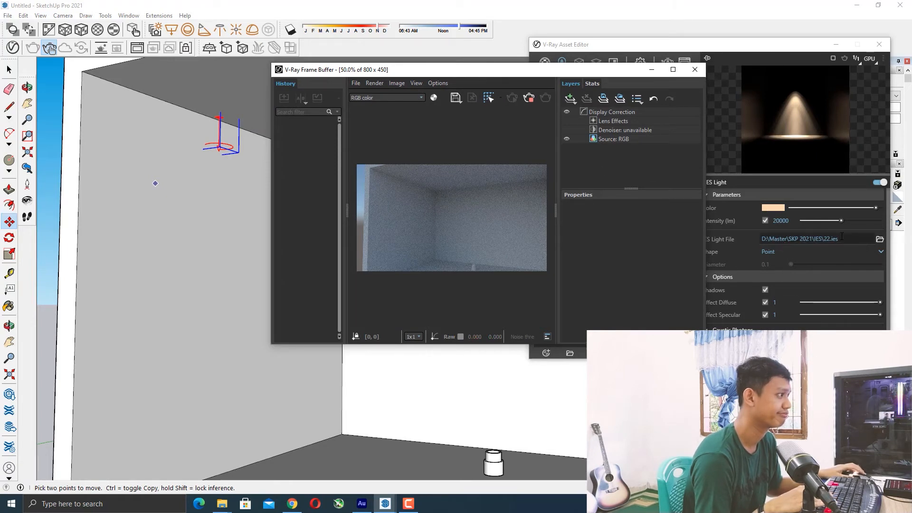
{"action": "left_click", "coordinate": [765, 223]}
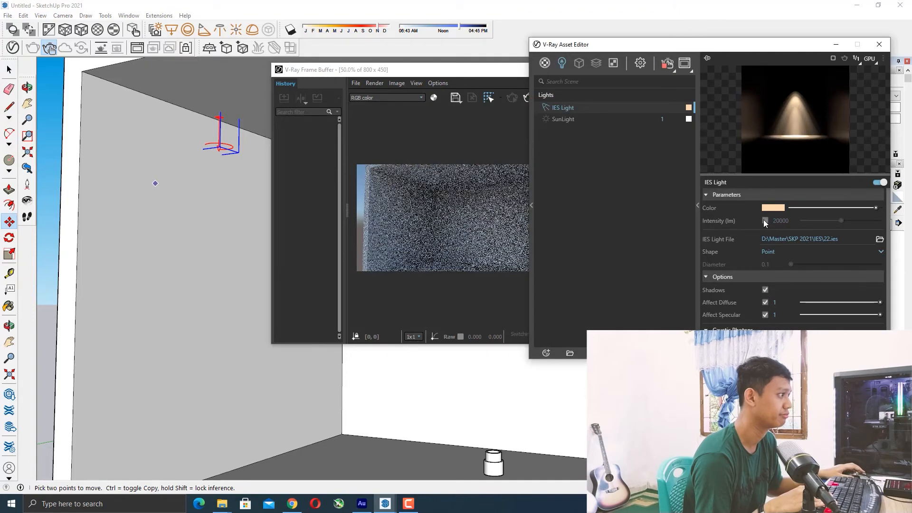
{"action": "left_click_drag", "start_coordinate": [848, 221], "coordinate": [861, 220]}
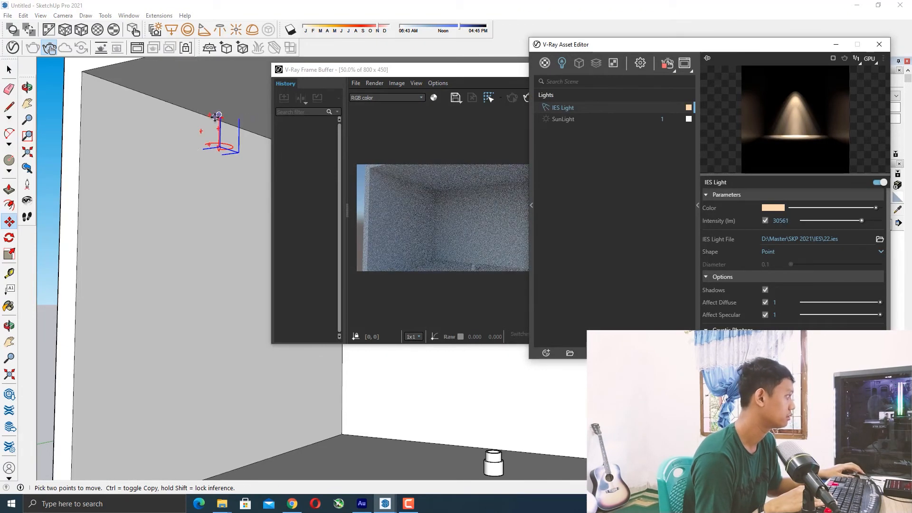
Deselect the light in the model and restart the interactive render.
{"action": "left_click", "coordinate": [9, 70]}
{"action": "left_click", "coordinate": [189, 132]}
{"action": "middle_click_drag", "start_coordinate": [133, 165], "coordinate": [150, 178]}
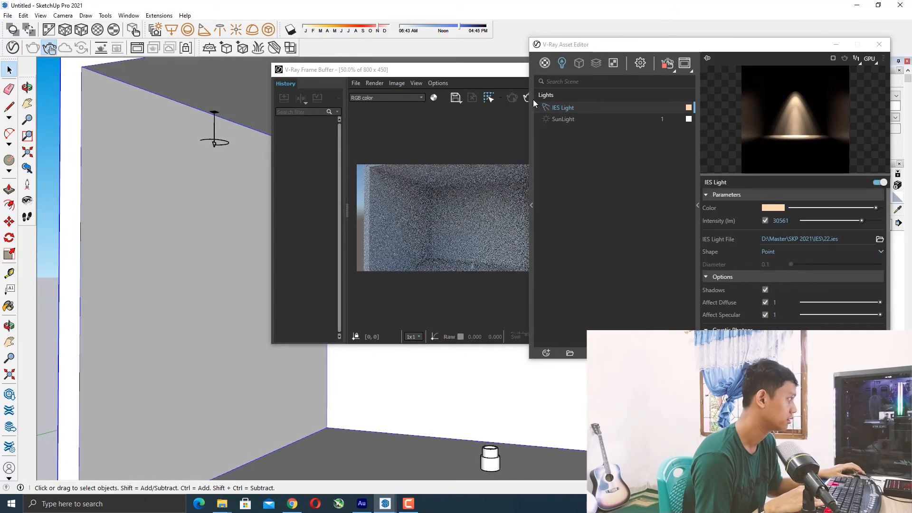
{"action": "left_click_drag", "start_coordinate": [420, 72], "coordinate": [563, 74]}
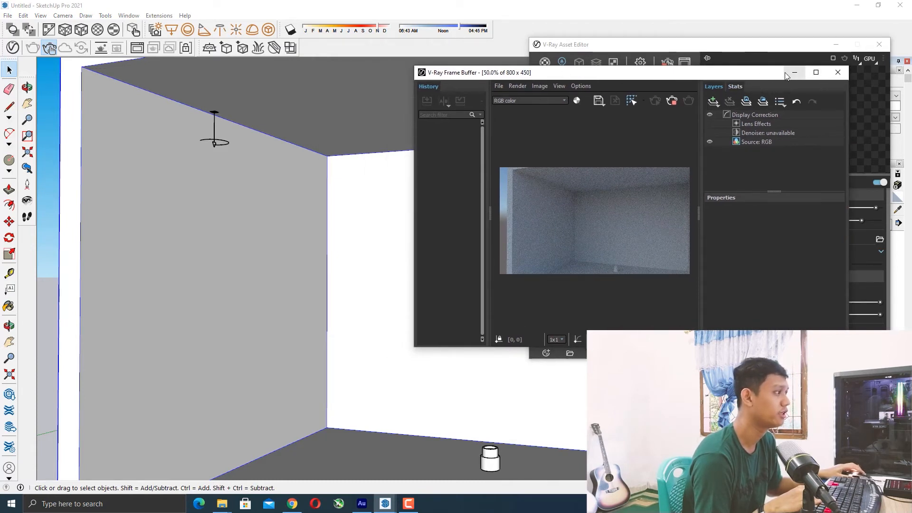
{"action": "left_click", "coordinate": [672, 101]}
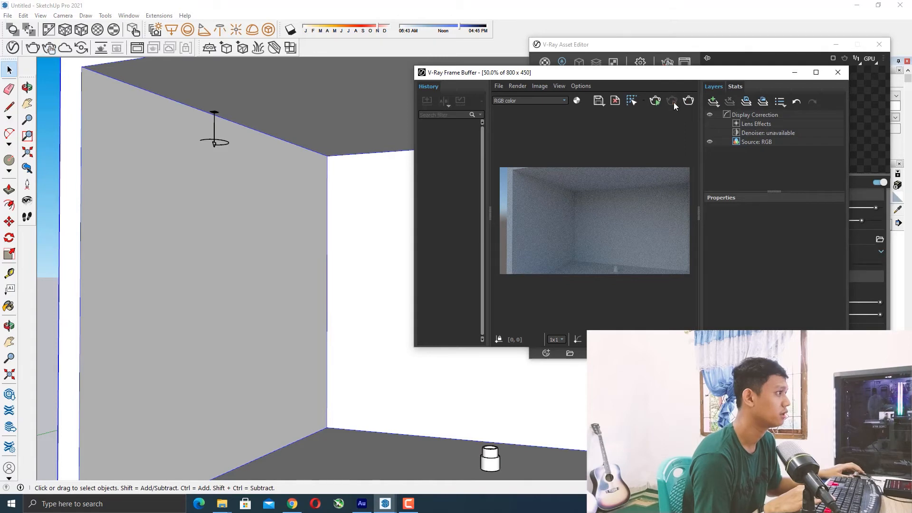
Zoom in on the IES light and move it up against the ceiling.
{"action": "scroll", "coordinate": [201, 116], "scroll_direction": "up", "scroll_amount": 3}
{"action": "scroll", "coordinate": [203, 116], "scroll_direction": "up", "scroll_amount": 2}
{"action": "left_click", "coordinate": [185, 94]}
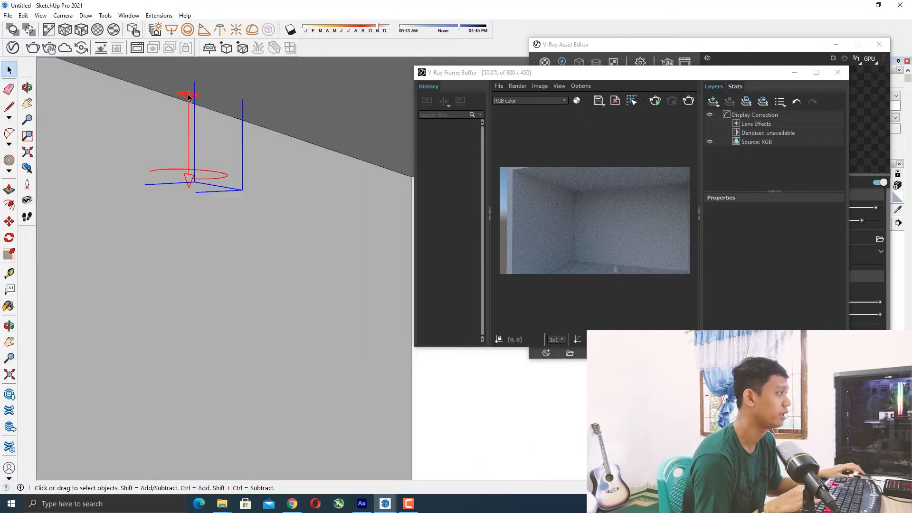
{"action": "scroll", "coordinate": [182, 95], "scroll_direction": "up", "scroll_amount": 4}
{"action": "mouse_move", "coordinate": [166, 101]}
{"action": "middle_mouse_down"}
{"action": "mouse_move", "coordinate": [212, 112]}
{"action": "mouse_move", "coordinate": [242, 104]}
{"action": "middle_mouse_up"}
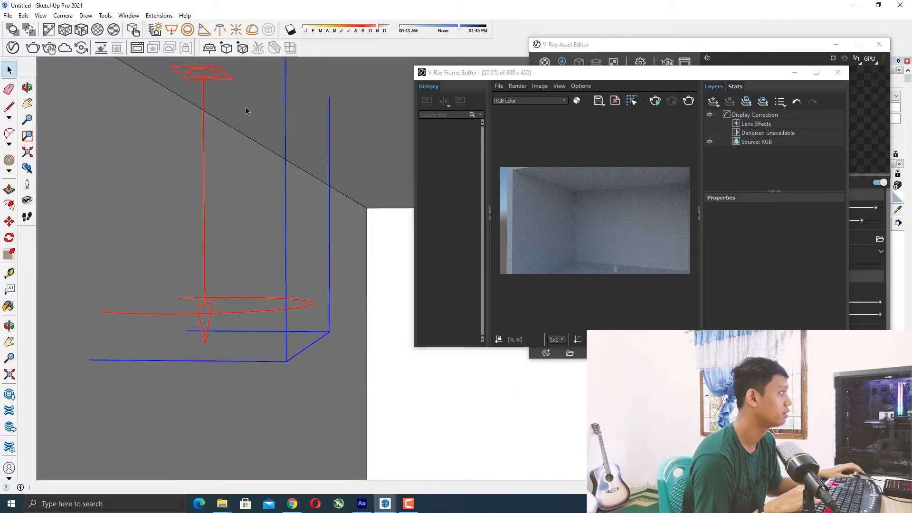
{"action": "key", "text": "m"}
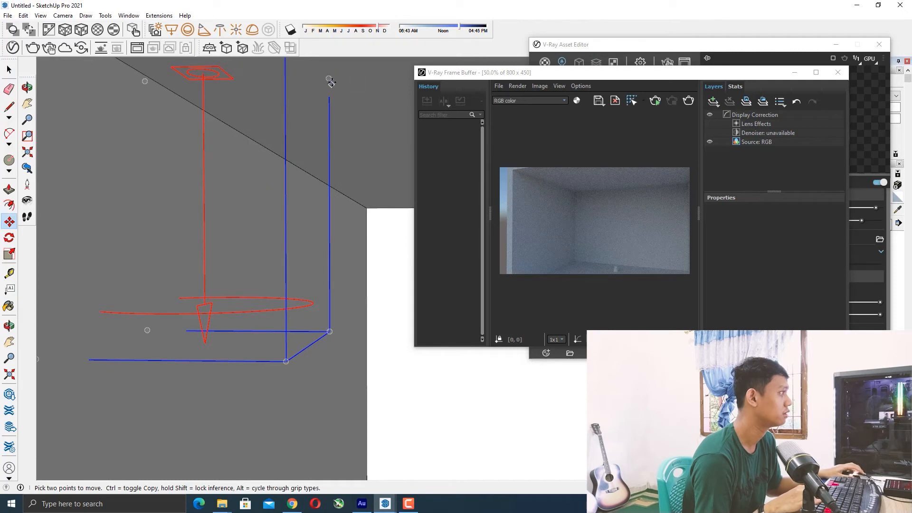
{"action": "scroll", "coordinate": [330, 90], "scroll_direction": "down", "scroll_amount": 1}
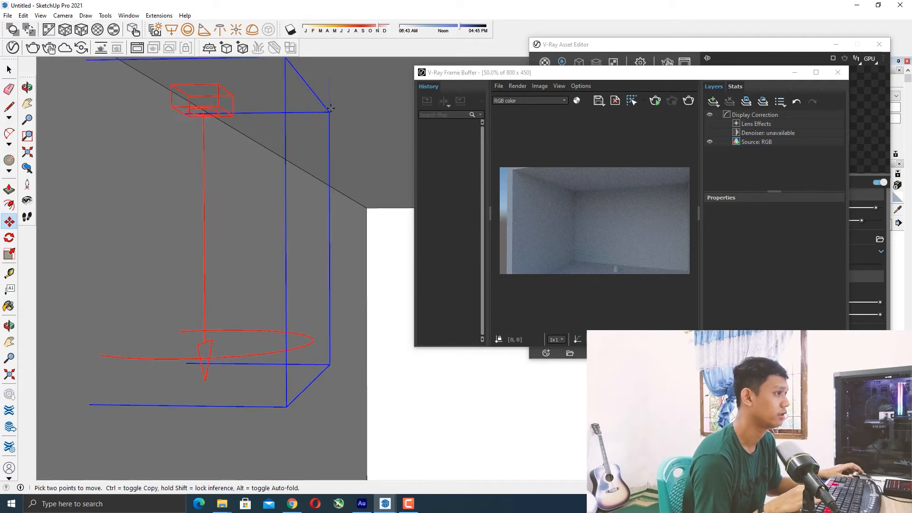
{"action": "middle_click_drag", "start_coordinate": [230, 153], "coordinate": [309, 204]}
{"action": "left_click", "coordinate": [220, 96]}
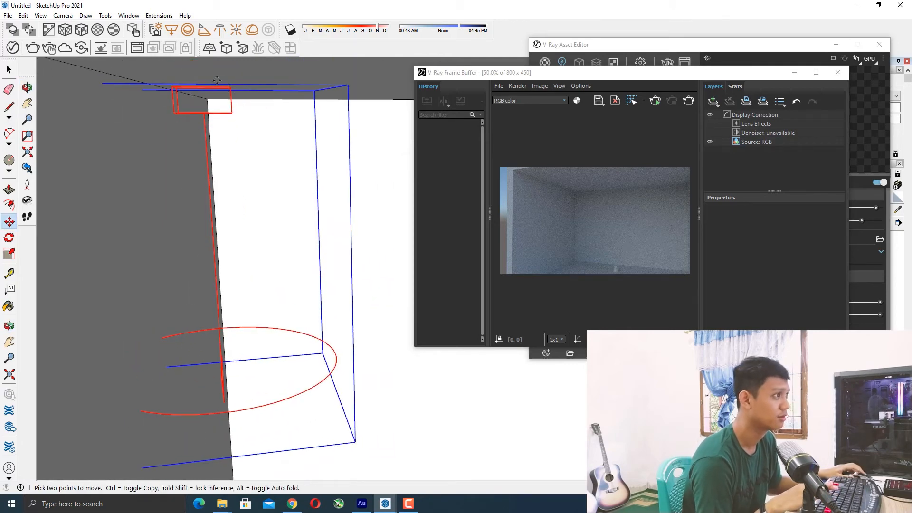
{"action": "left_click", "coordinate": [187, 85]}
Adjust the IES light's position into the ceiling corner by the left wall, checking it from several angles.
{"action": "scroll", "coordinate": [187, 151], "scroll_direction": "down", "scroll_amount": 3}
{"action": "middle_click_drag", "start_coordinate": [194, 227], "coordinate": [205, 159]}
{"action": "scroll", "coordinate": [187, 233], "scroll_direction": "down", "scroll_amount": 5}
{"action": "middle_click_drag", "start_coordinate": [205, 233], "coordinate": [244, 236]}
{"action": "scroll", "coordinate": [242, 164], "scroll_direction": "up", "scroll_amount": 6}
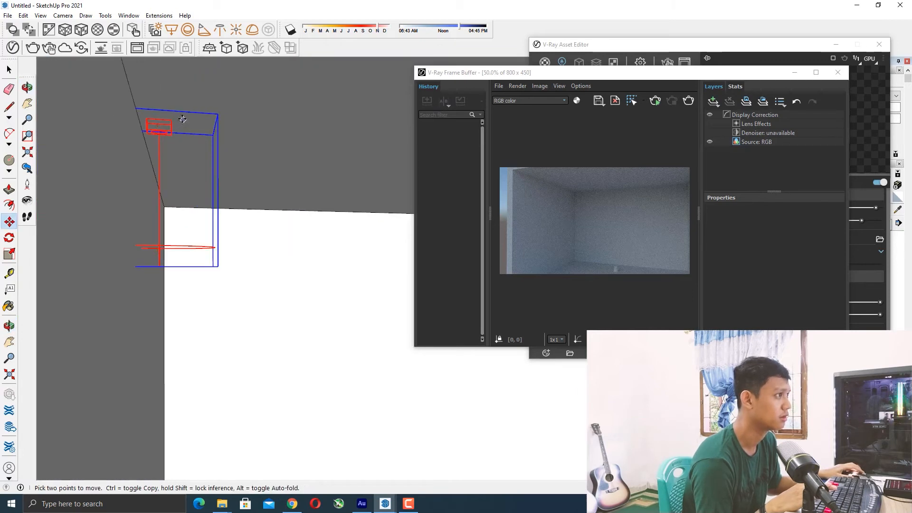
{"action": "scroll", "coordinate": [301, 261], "scroll_direction": "down", "scroll_amount": 5}
{"action": "middle_click_drag", "start_coordinate": [301, 261], "coordinate": [197, 224]}
{"action": "scroll", "coordinate": [198, 223], "scroll_direction": "down", "scroll_amount": 2}
{"action": "scroll", "coordinate": [307, 252], "scroll_direction": "up", "scroll_amount": 4}
{"action": "middle_click_drag", "start_coordinate": [273, 265], "coordinate": [270, 258]}
{"action": "scroll", "coordinate": [271, 258], "scroll_direction": "down", "scroll_amount": 3}
{"action": "scroll", "coordinate": [270, 258], "scroll_direction": "down", "scroll_amount": 2}
{"action": "scroll", "coordinate": [249, 267], "scroll_direction": "up", "scroll_amount": 3}
{"action": "scroll", "coordinate": [208, 258], "scroll_direction": "up", "scroll_amount": 3}
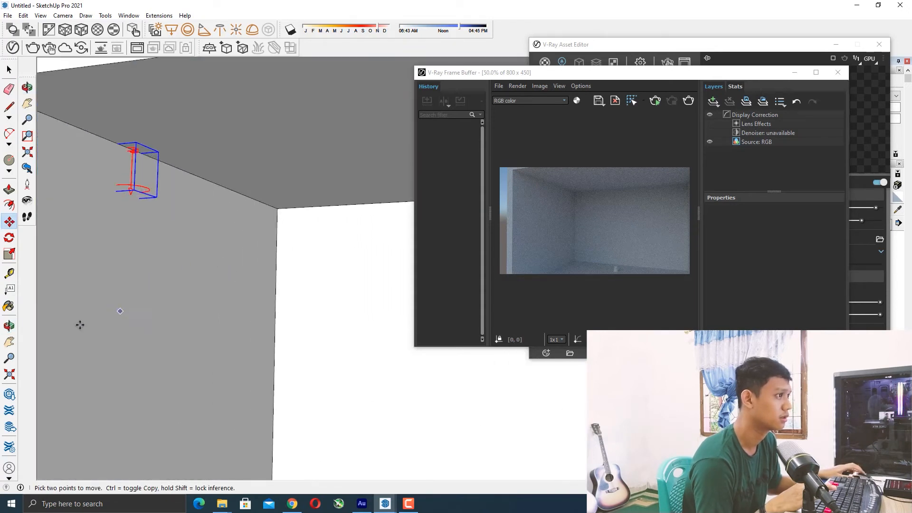
Orbit to a view of the light's corner and restart the interactive render.
{"action": "left_click", "coordinate": [28, 201]}
{"action": "left_click_drag", "start_coordinate": [155, 188], "coordinate": [114, 230]}
{"action": "scroll", "coordinate": [190, 198], "scroll_direction": "down", "scroll_amount": 2}
{"action": "middle_click_drag", "start_coordinate": [189, 197], "coordinate": [116, 170]}
{"action": "scroll", "coordinate": [192, 188], "scroll_direction": "down", "scroll_amount": 2}
{"action": "left_click_drag", "start_coordinate": [192, 188], "coordinate": [184, 192]}
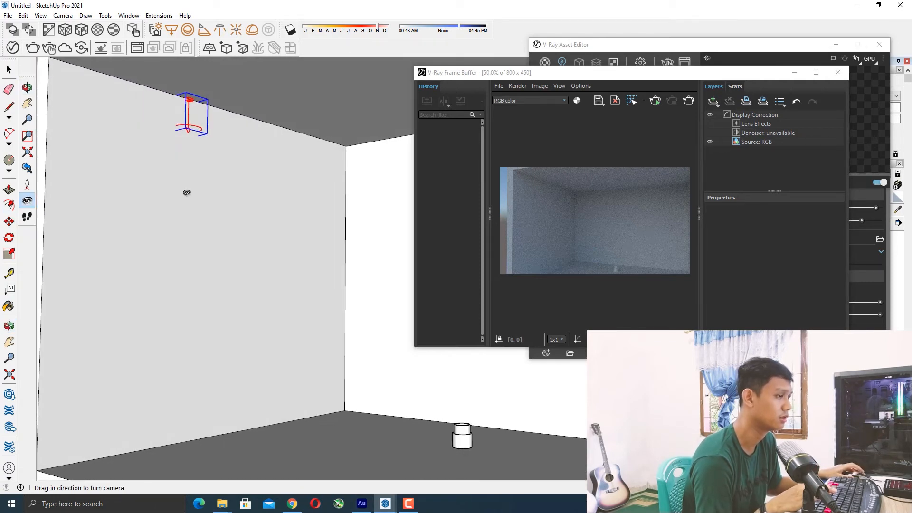
{"action": "key", "text": "space"}
{"action": "left_click_drag", "start_coordinate": [695, 76], "coordinate": [651, 59]}
{"action": "left_click", "coordinate": [611, 84]}
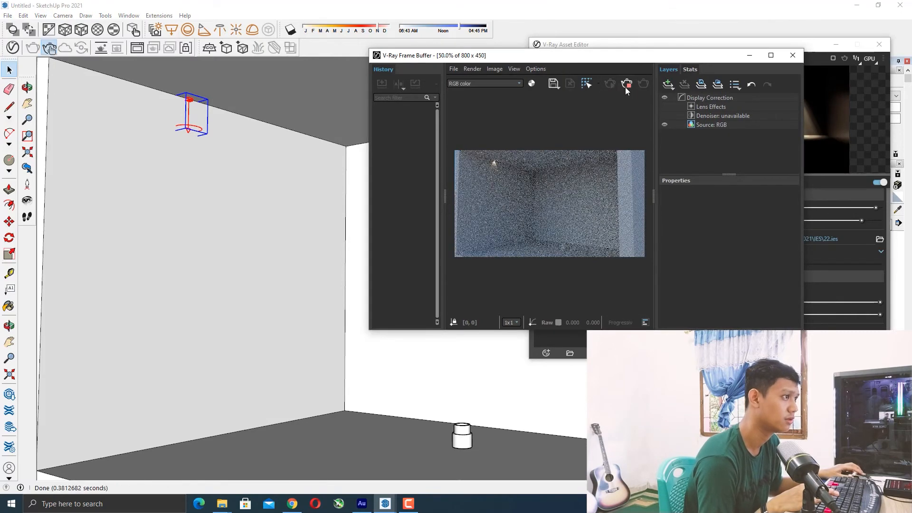
{"action": "left_click_drag", "start_coordinate": [599, 61], "coordinate": [521, 47]}
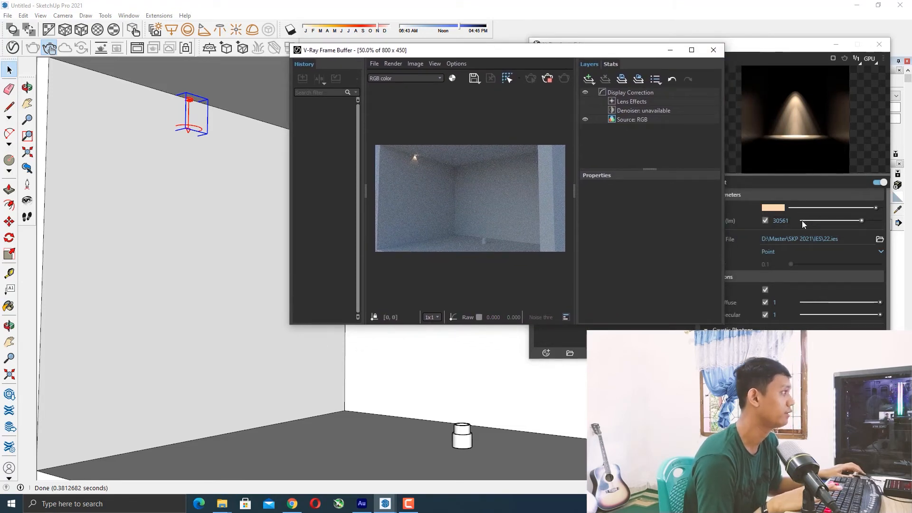
Set the IES light's intensity to 50000 lm.
{"action": "double_click", "coordinate": [784, 221]}
{"action": "type", "text": "500"}
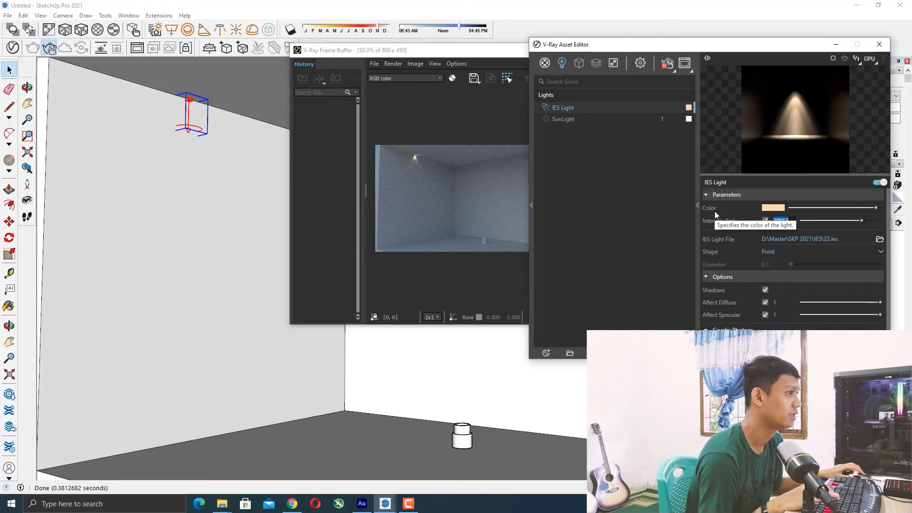
{"action": "type", "text": "00"}
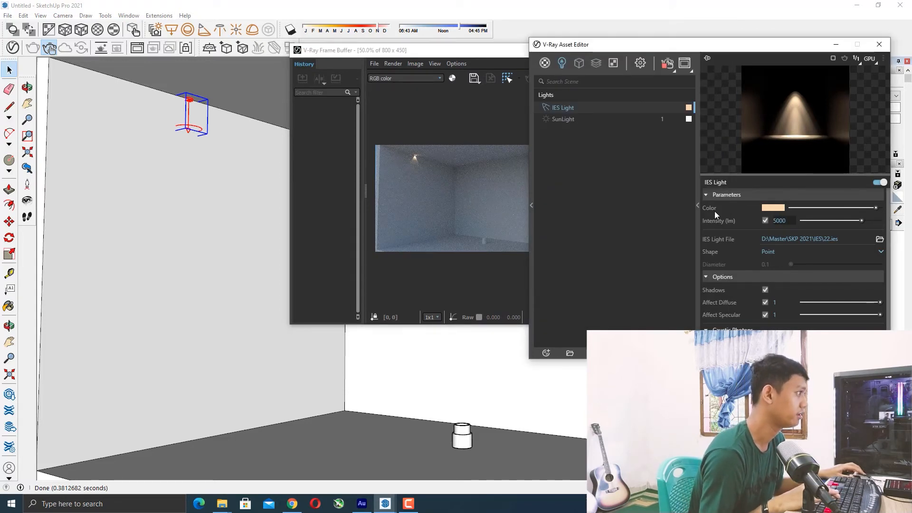
{"action": "key", "text": "Return"}
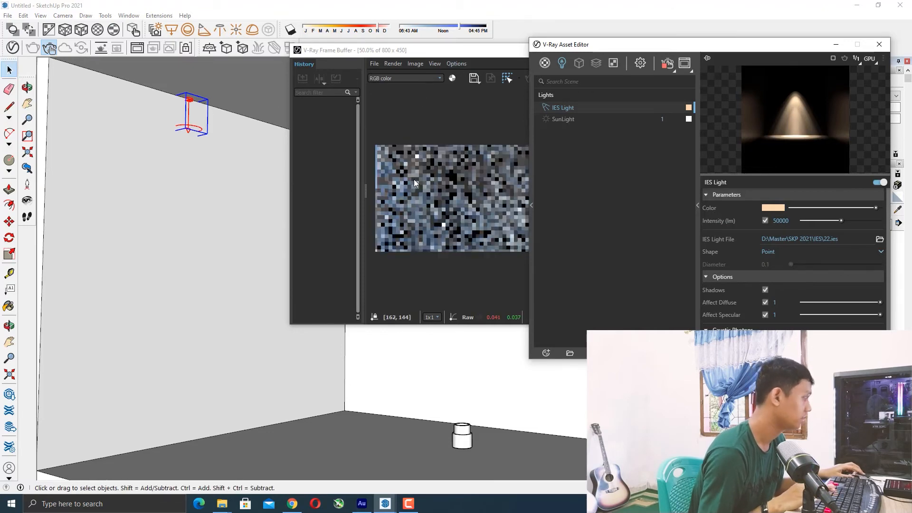
Zoom the render to 100% and swap the IES light's profile file for 8.IES.
{"action": "scroll", "coordinate": [422, 159], "scroll_direction": "up", "scroll_amount": 1}
{"action": "scroll", "coordinate": [418, 164], "scroll_direction": "down", "scroll_amount": 2}
{"action": "scroll", "coordinate": [494, 185], "scroll_direction": "up", "scroll_amount": 2}
{"action": "scroll", "coordinate": [434, 180], "scroll_direction": "down", "scroll_amount": 1}
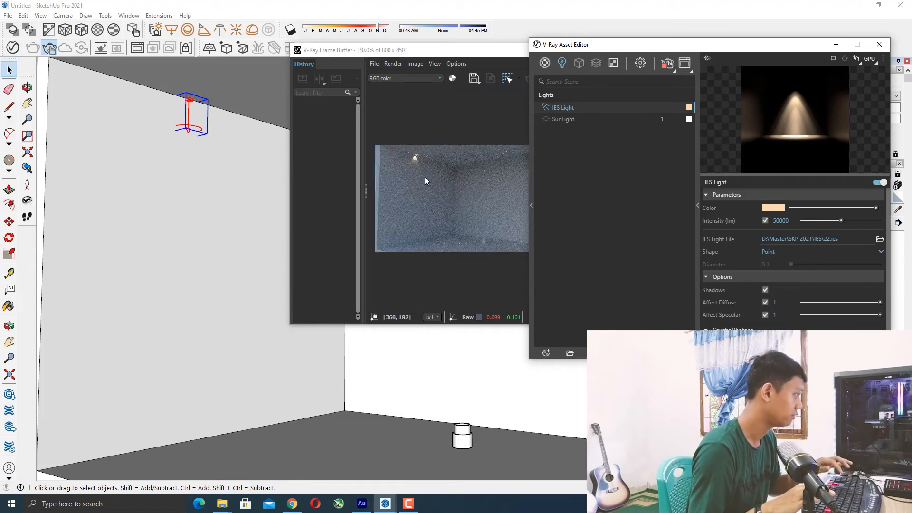
{"action": "scroll", "coordinate": [426, 137], "scroll_direction": "up", "scroll_amount": 1}
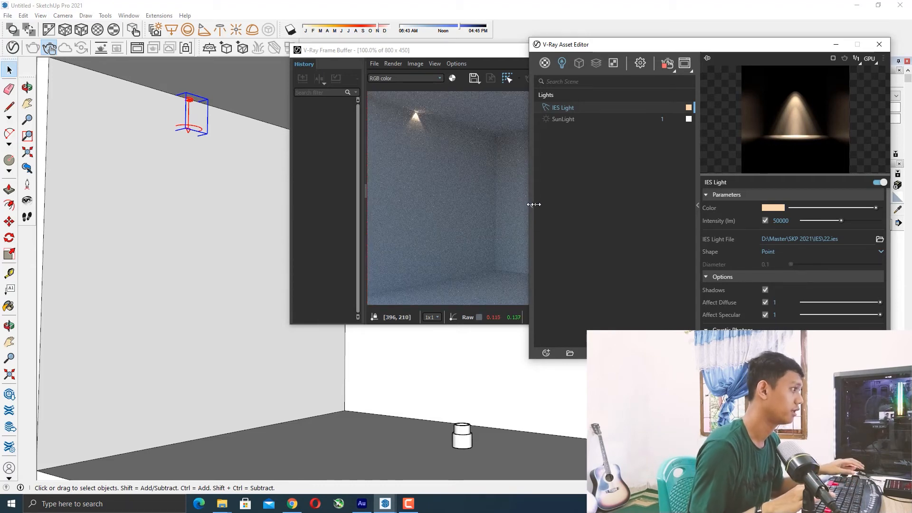
{"action": "left_click", "coordinate": [368, 193]}
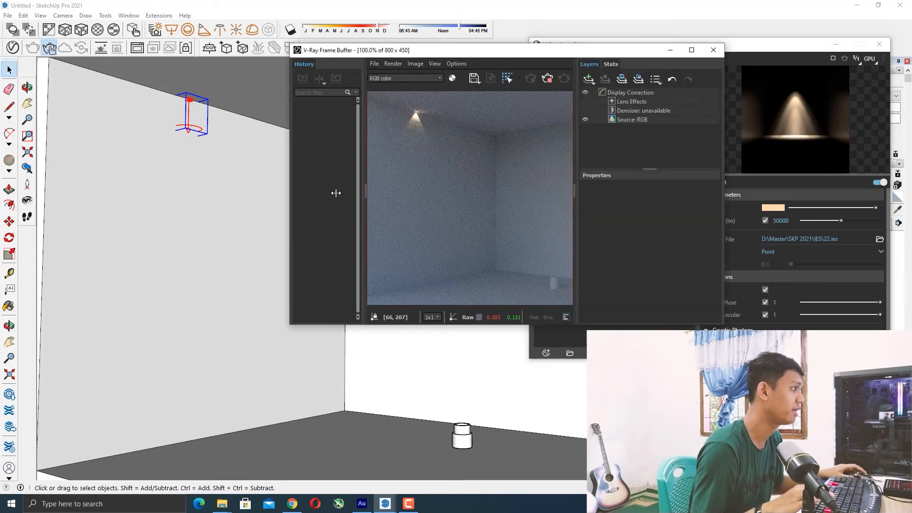
{"action": "left_click_drag", "start_coordinate": [502, 56], "coordinate": [432, 81]}
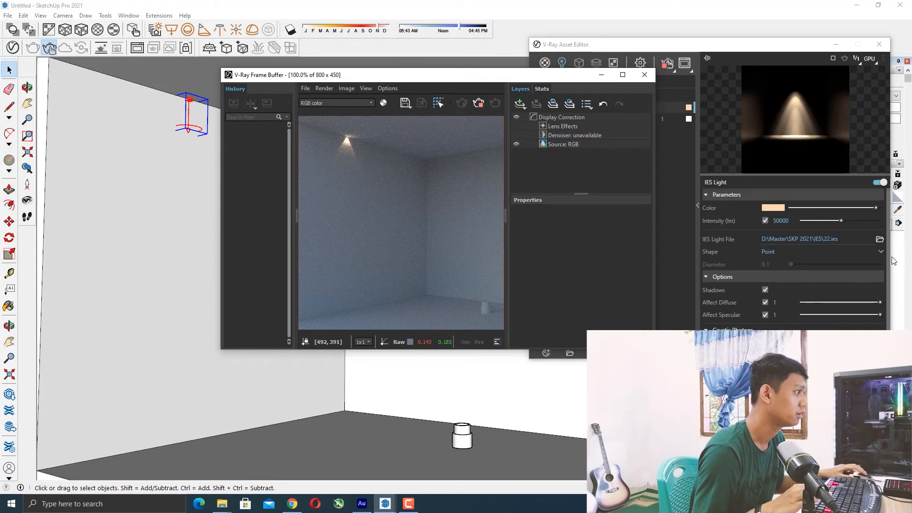
{"action": "left_click", "coordinate": [879, 239]}
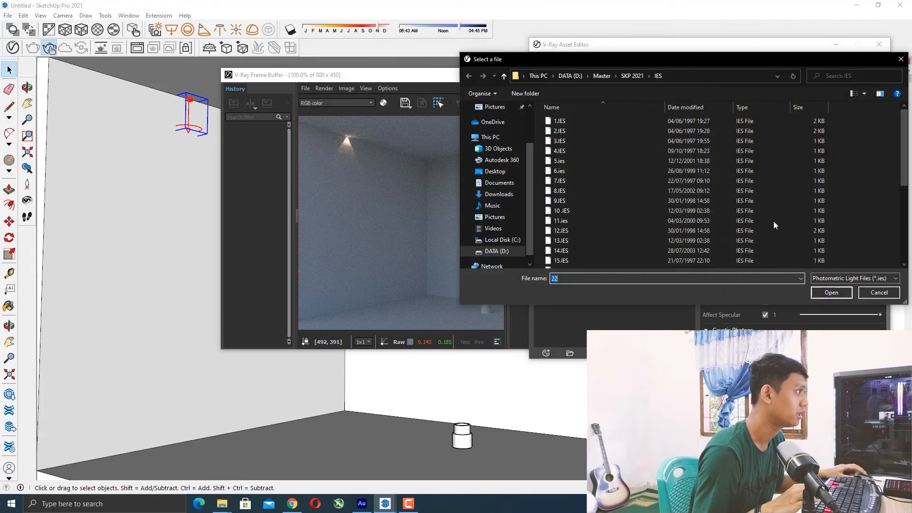
{"action": "double_click", "coordinate": [586, 190]}
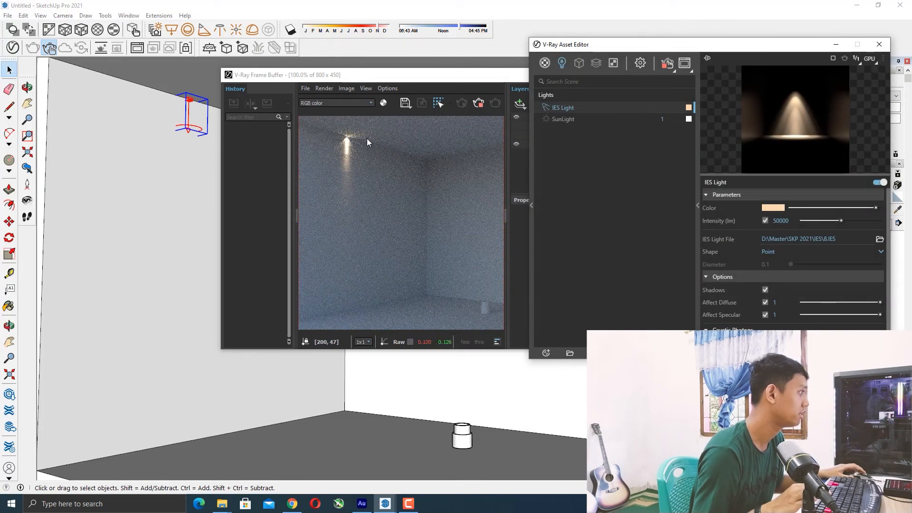
Set the IES light's intensity to 60000 lm.
{"action": "left_click_drag", "start_coordinate": [424, 76], "coordinate": [337, 44]}
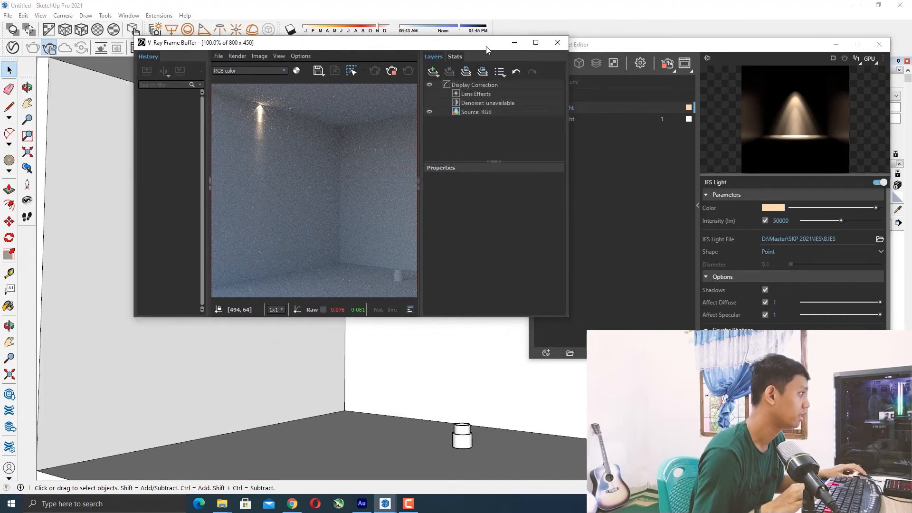
{"action": "left_click", "coordinate": [514, 44]}
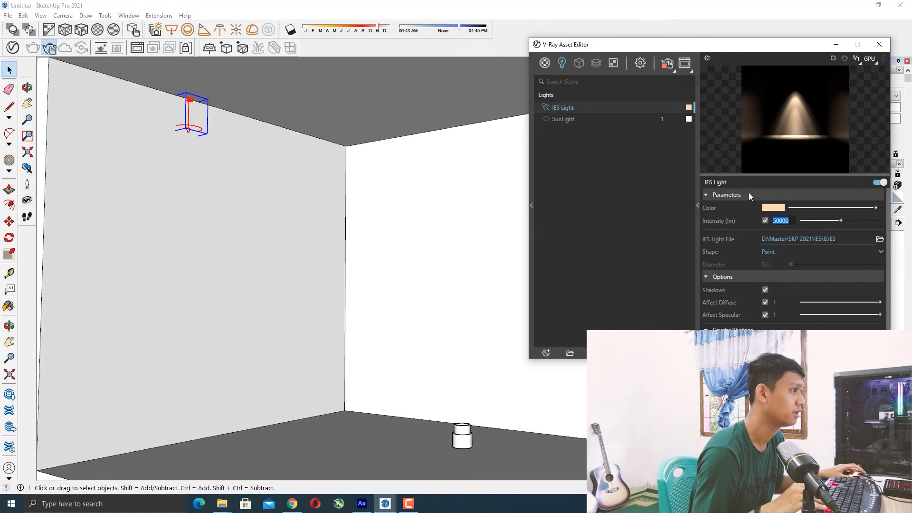
{"action": "type", "text": "60000"}
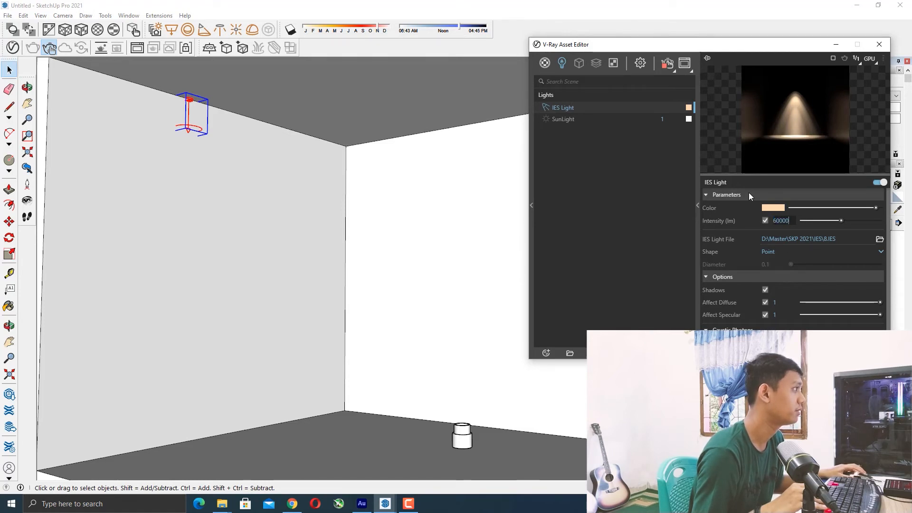
{"action": "key", "text": "Return"}
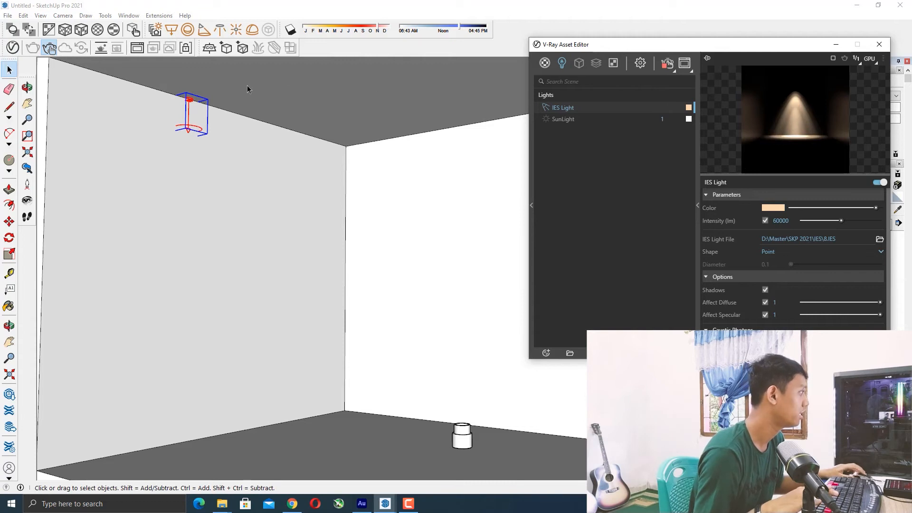
Set the IES light's intensity to 80000 lm and restart the interactive render.
{"action": "left_click", "coordinate": [48, 48]}
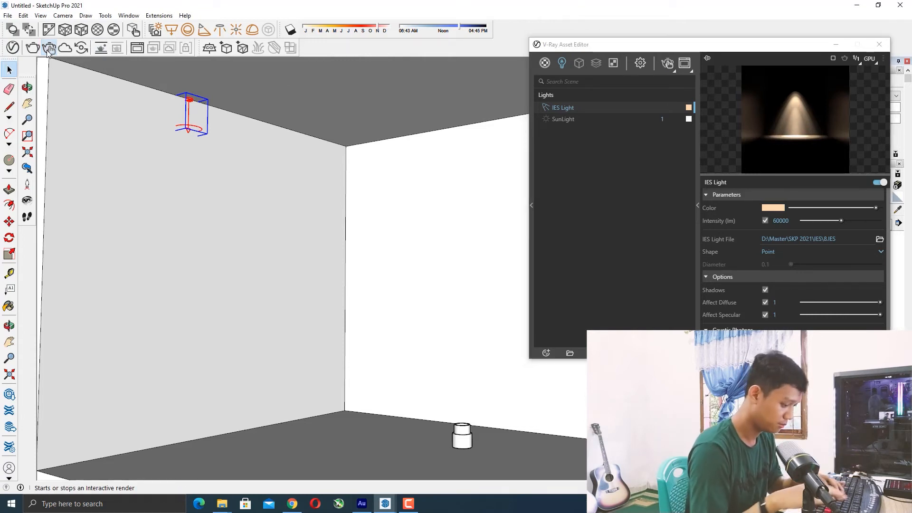
{"action": "left_click", "coordinate": [781, 220]}
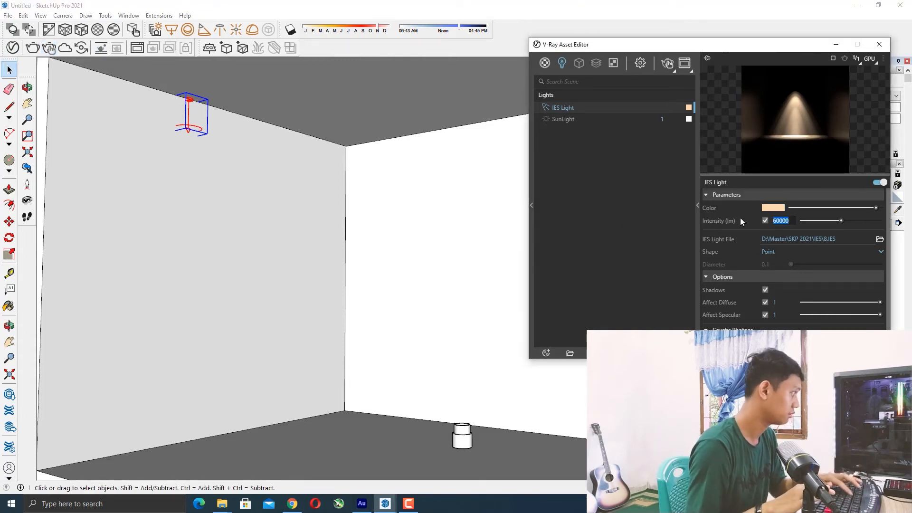
{"action": "type", "text": "80000"}
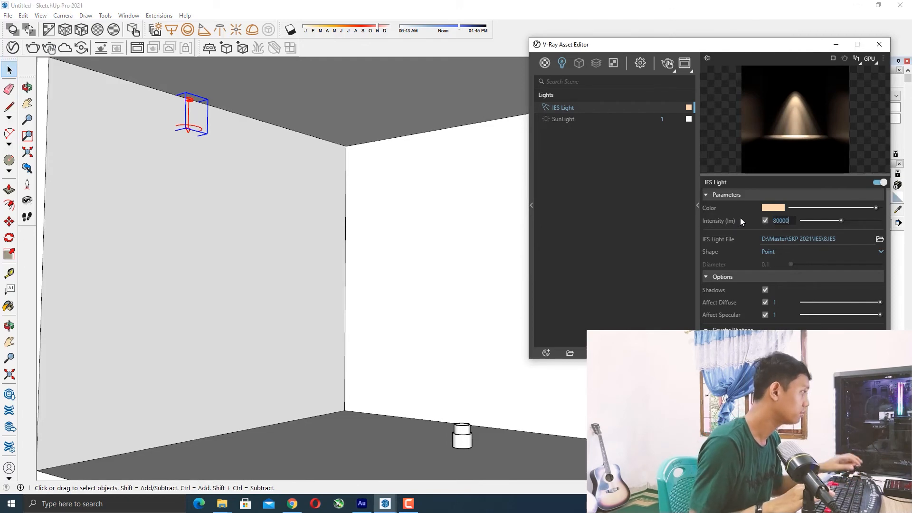
{"action": "key", "text": "Return"}
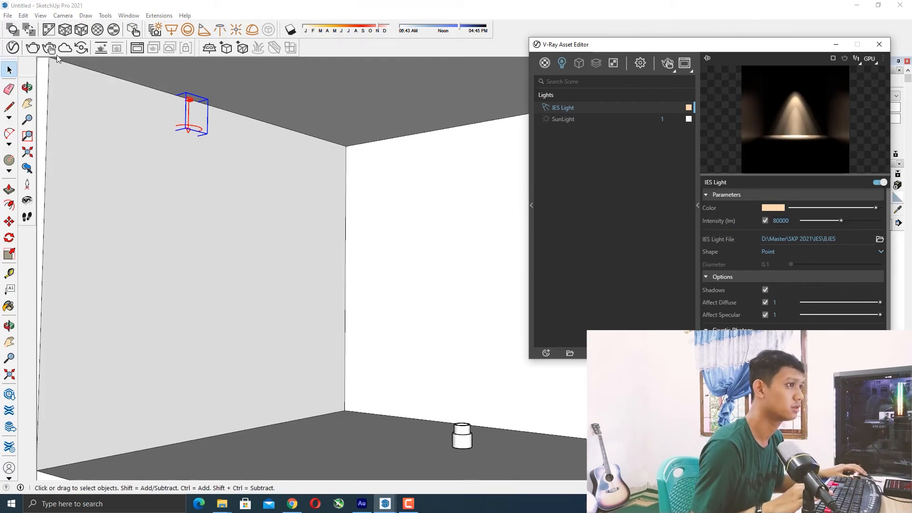
{"action": "left_click", "coordinate": [51, 50]}
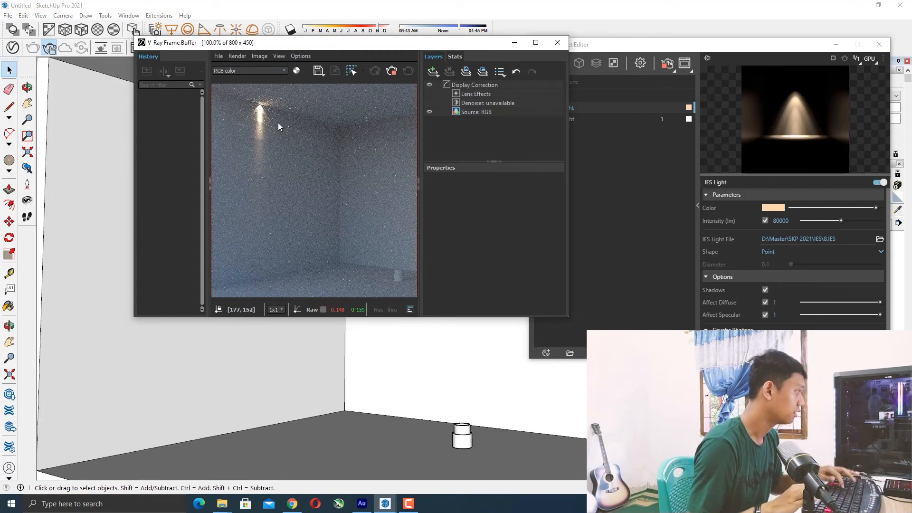
Examine the interactive render of the lit wall corner in the frame buffer.
{"action": "left_click_drag", "start_coordinate": [394, 48], "coordinate": [417, 52]}
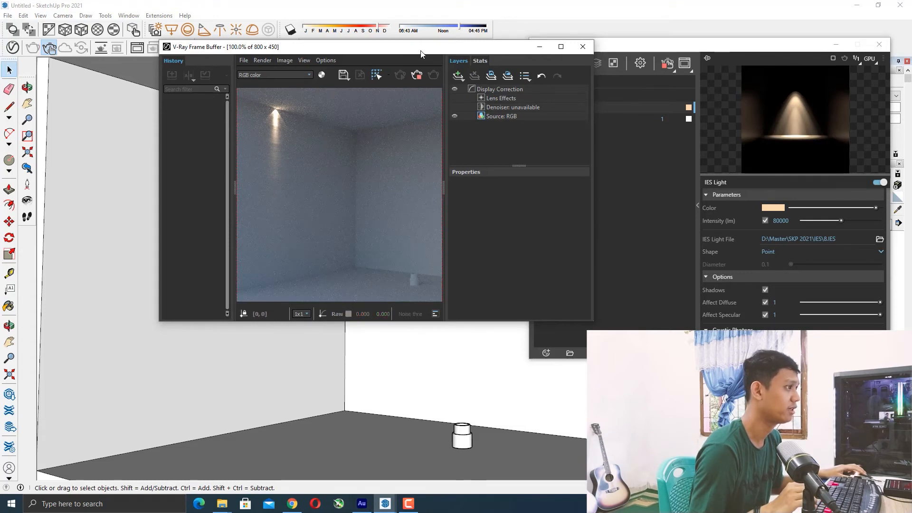
{"action": "left_click_drag", "start_coordinate": [401, 47], "coordinate": [366, 94]}
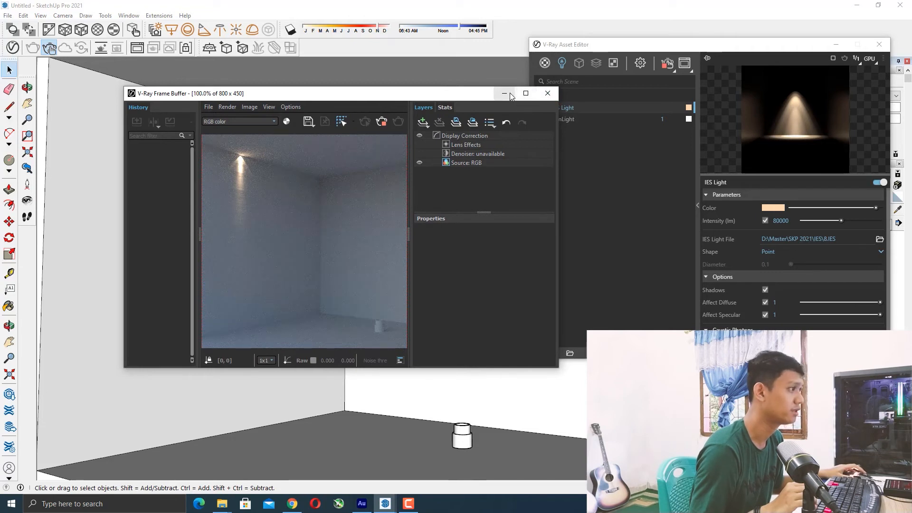
{"action": "mouse_move", "coordinate": [447, 98]}
{"action": "left_mouse_down"}
{"action": "mouse_move", "coordinate": [394, 16]}
{"action": "mouse_move", "coordinate": [405, 17]}
{"action": "mouse_move", "coordinate": [407, 68]}
{"action": "mouse_move", "coordinate": [368, 58]}
{"action": "mouse_move", "coordinate": [375, 50]}
{"action": "left_mouse_up"}
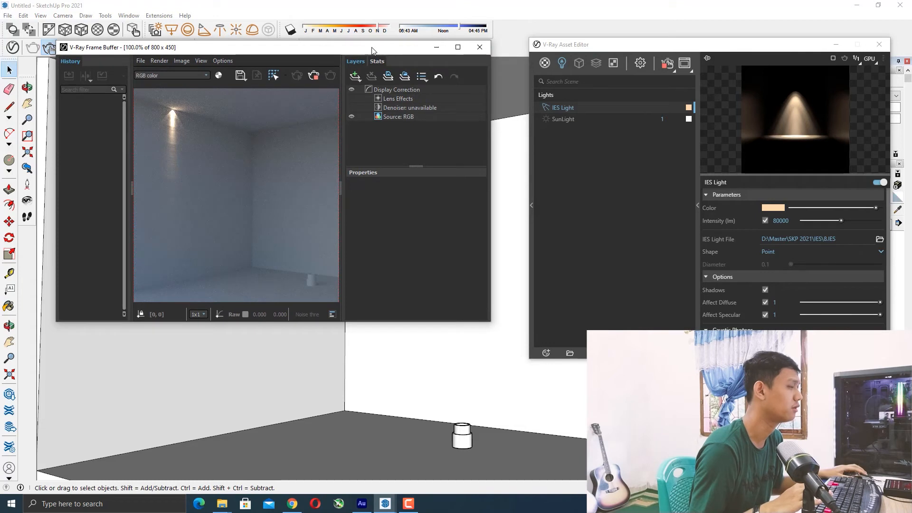
{"action": "left_click_drag", "start_coordinate": [378, 48], "coordinate": [369, 48]}
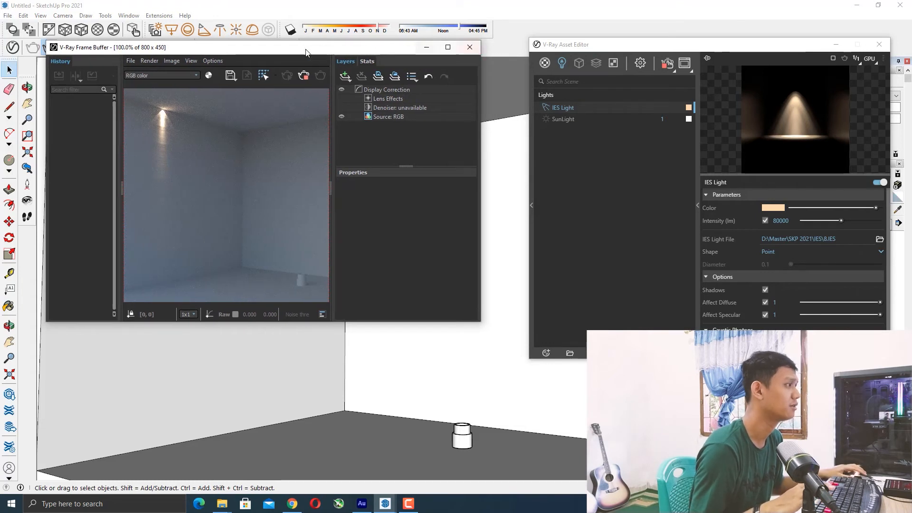
{"action": "left_click_drag", "start_coordinate": [313, 52], "coordinate": [374, 47]}
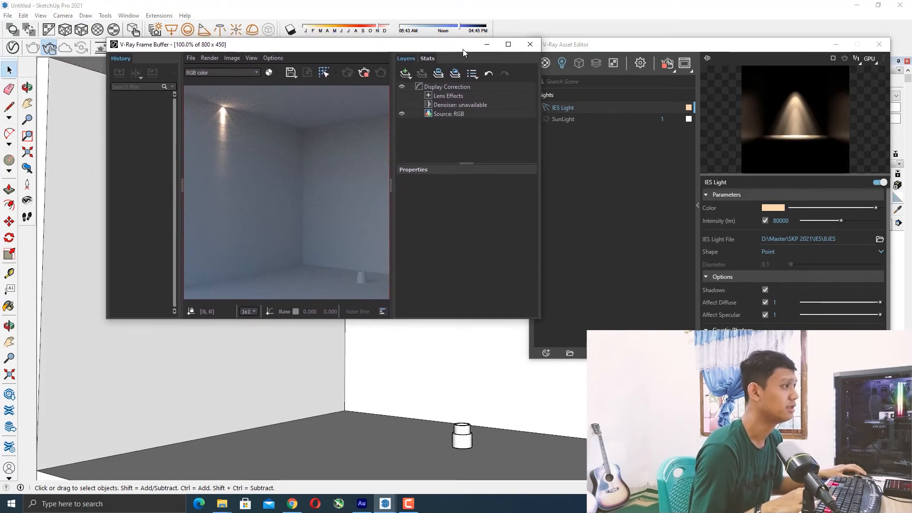
{"action": "left_click_drag", "start_coordinate": [431, 46], "coordinate": [392, 47]}
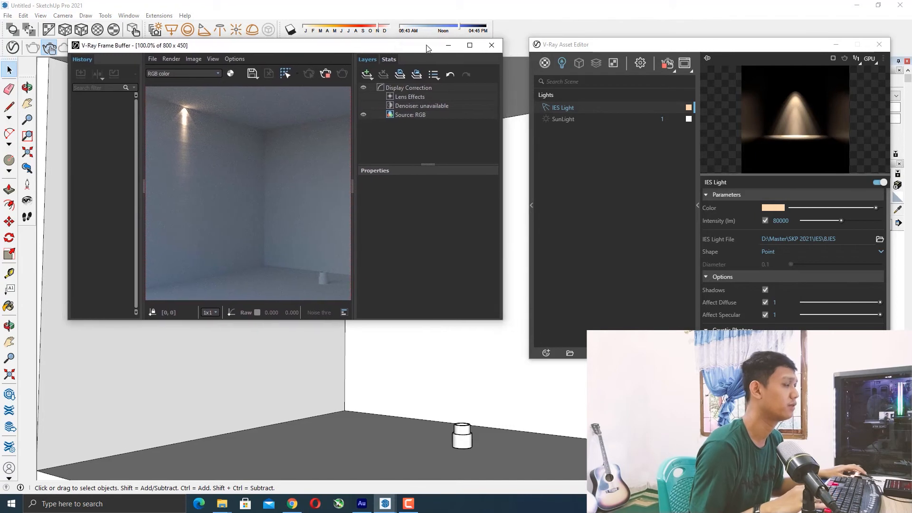
Close the frame buffer and permanently delete the IES light asset from the scene.
{"action": "left_click", "coordinate": [492, 46]}
{"action": "left_click_drag", "start_coordinate": [803, 44], "coordinate": [519, 47]}
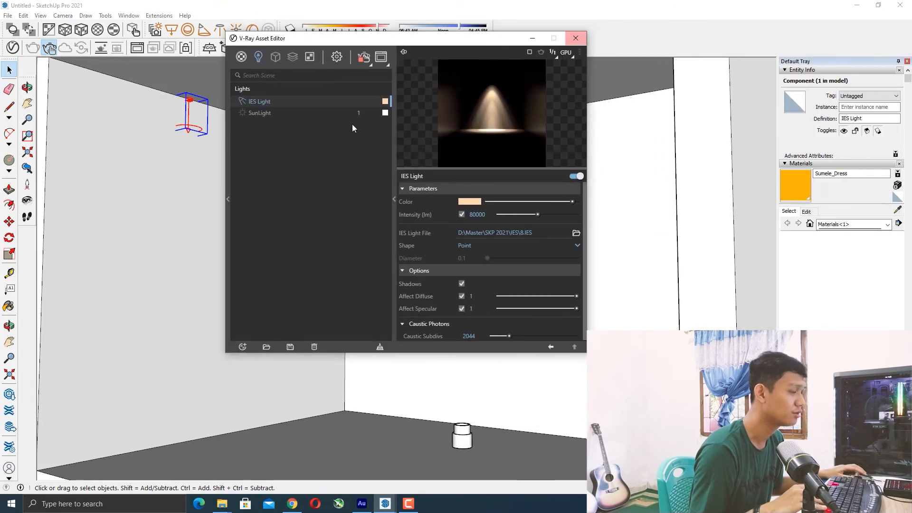
{"action": "key", "text": "Delete"}
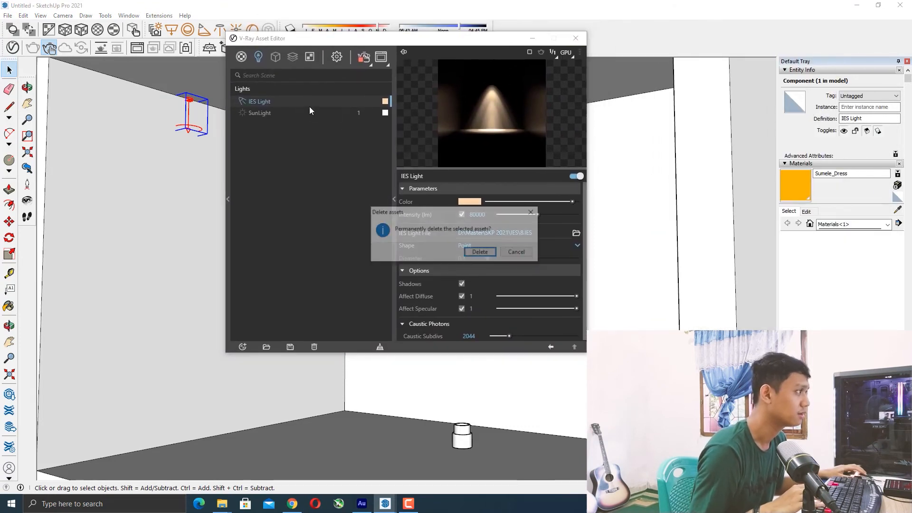
{"action": "left_click", "coordinate": [479, 254]}
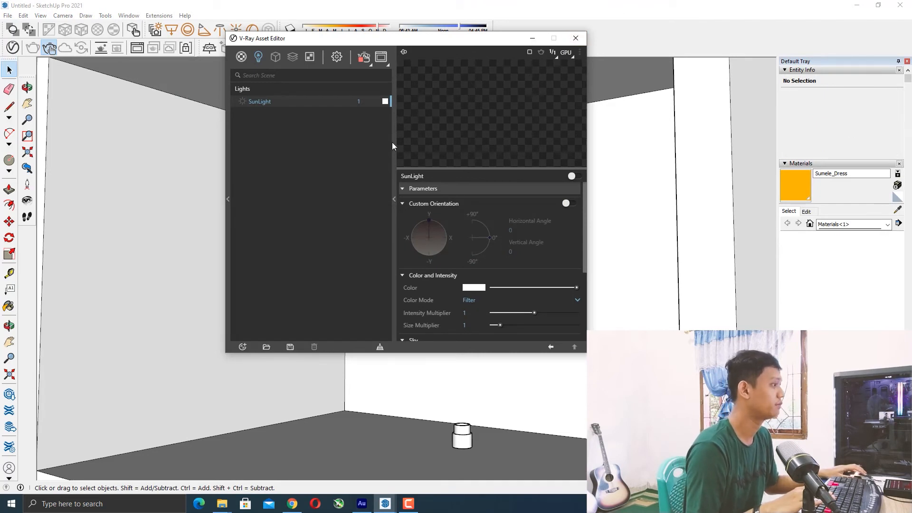
Collapse the asset editor's settings panel and move the editor aside.
{"action": "left_click", "coordinate": [394, 199]}
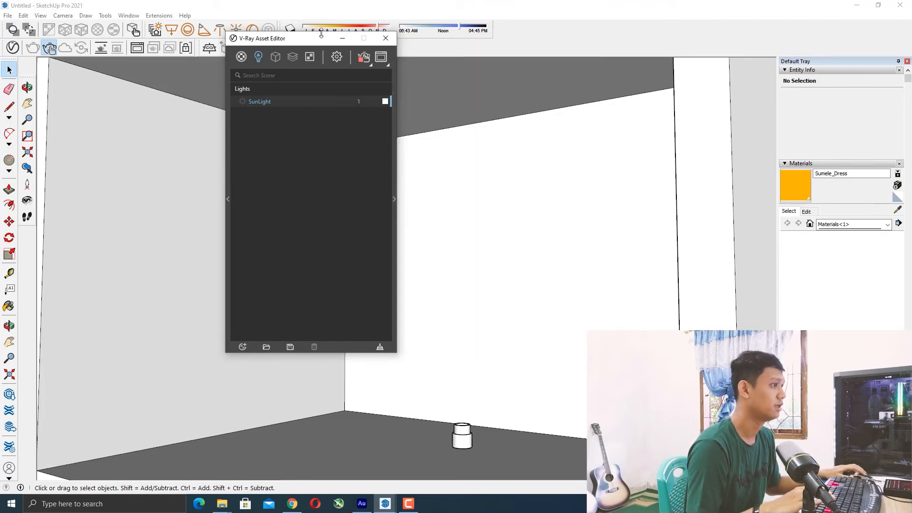
{"action": "left_click_drag", "start_coordinate": [311, 43], "coordinate": [844, 86]}
{"action": "scroll", "coordinate": [643, 144], "scroll_direction": "down", "scroll_amount": 5}
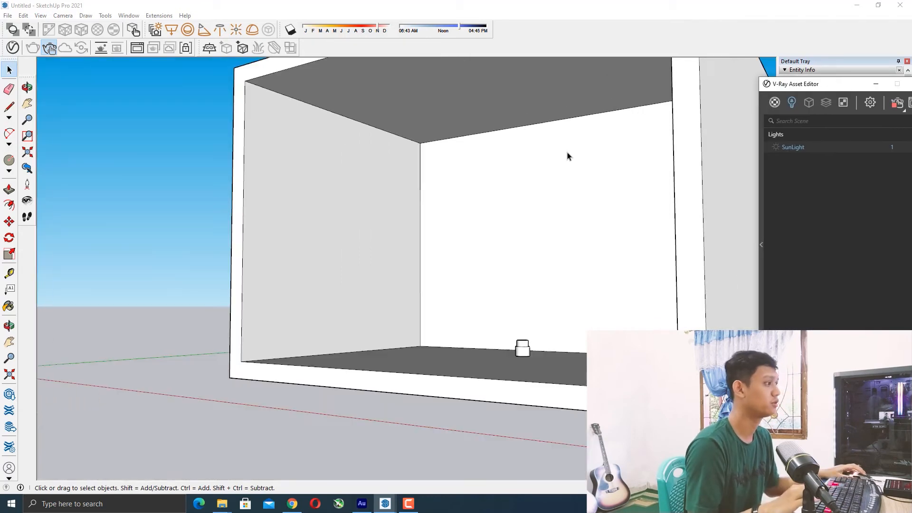
{"action": "middle_click_drag", "start_coordinate": [443, 180], "coordinate": [470, 189]}
{"action": "scroll", "coordinate": [470, 190], "scroll_direction": "up", "scroll_amount": 5}
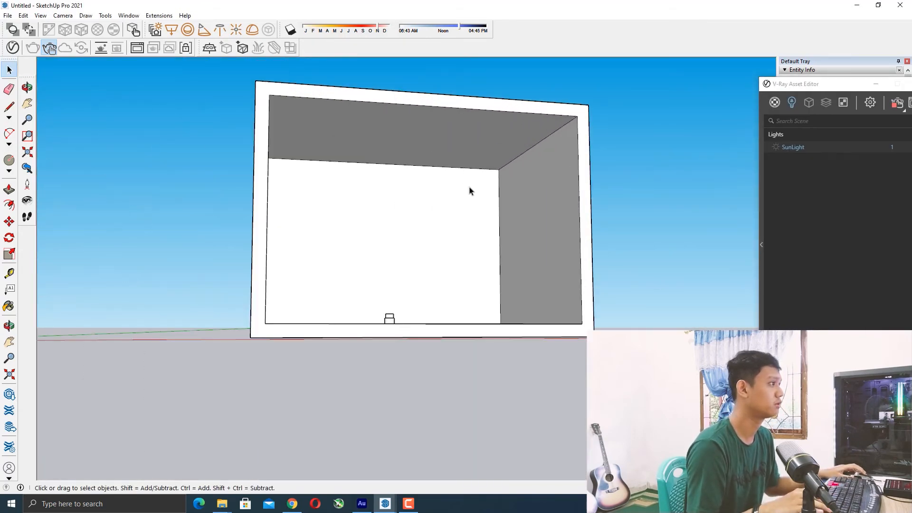
Draw a V-Ray rectangle light spanning the ceiling inside the box.
{"action": "left_click", "coordinate": [171, 29]}
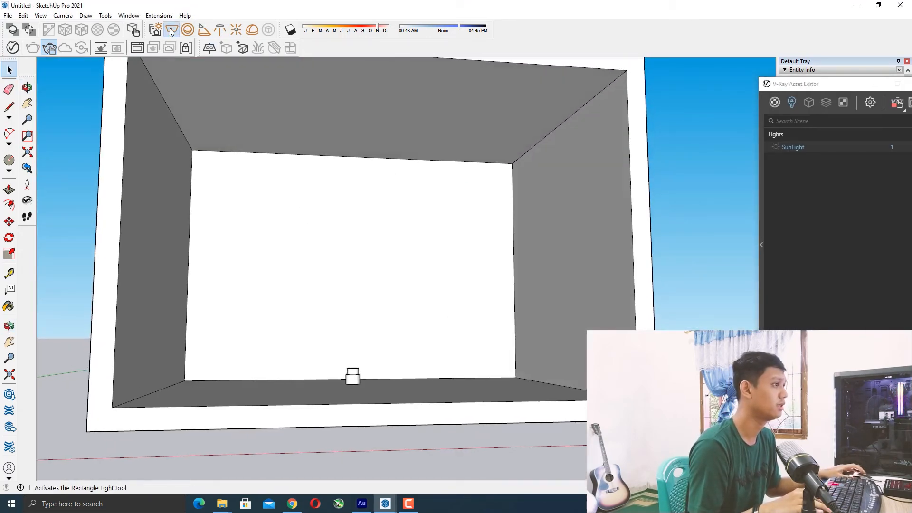
{"action": "scroll", "coordinate": [247, 182], "scroll_direction": "down", "scroll_amount": 5}
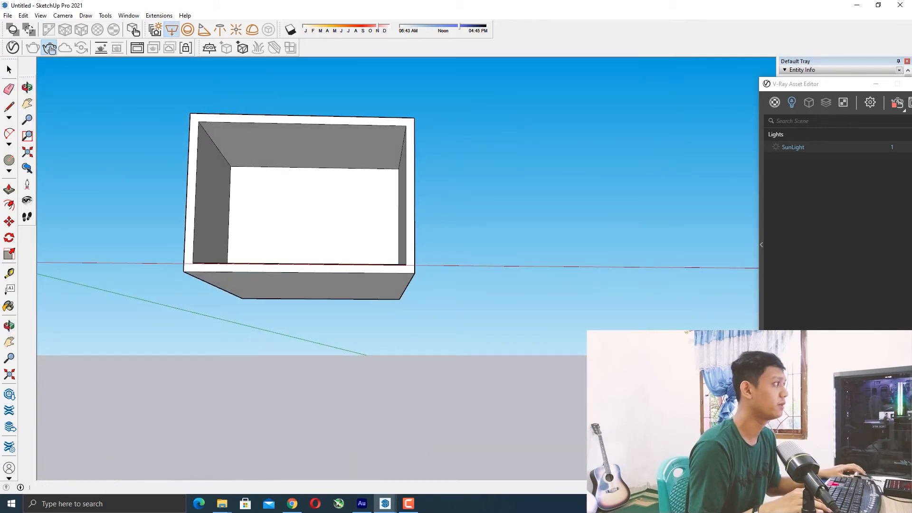
{"action": "left_click", "coordinate": [408, 506]}
{"action": "left_click", "coordinate": [409, 507]}
{"action": "scroll", "coordinate": [342, 248], "scroll_direction": "down", "scroll_amount": 3}
{"action": "middle_click_drag", "start_coordinate": [340, 242], "coordinate": [340, 246]}
{"action": "scroll", "coordinate": [307, 190], "scroll_direction": "up", "scroll_amount": 5}
{"action": "scroll", "coordinate": [307, 190], "scroll_direction": "up", "scroll_amount": 6}
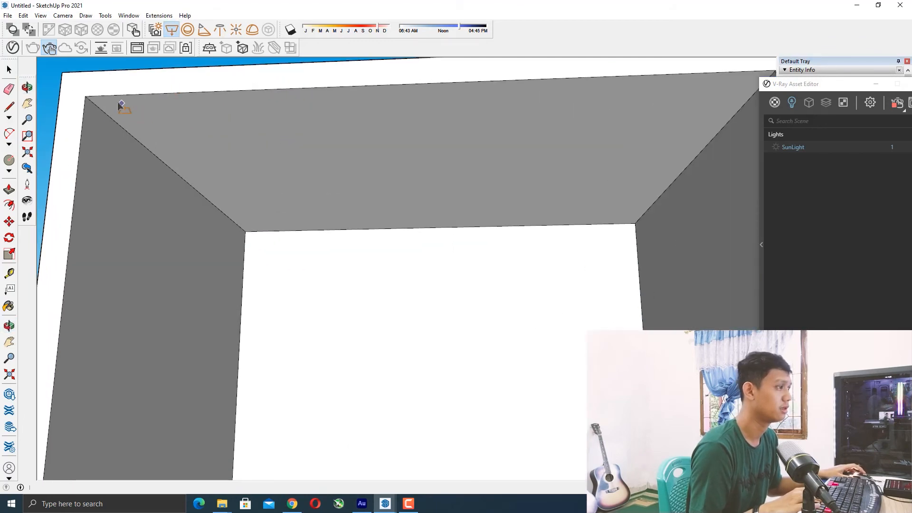
{"action": "left_click", "coordinate": [110, 102]}
{"action": "scroll", "coordinate": [475, 200], "scroll_direction": "down", "scroll_amount": 5}
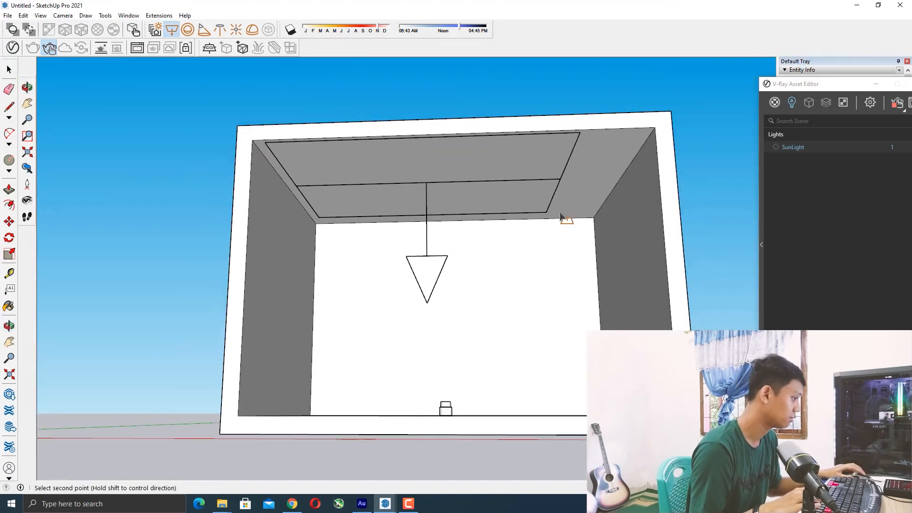
{"action": "left_click", "coordinate": [593, 218]}
{"action": "scroll", "coordinate": [455, 221], "scroll_direction": "down", "scroll_amount": 4}
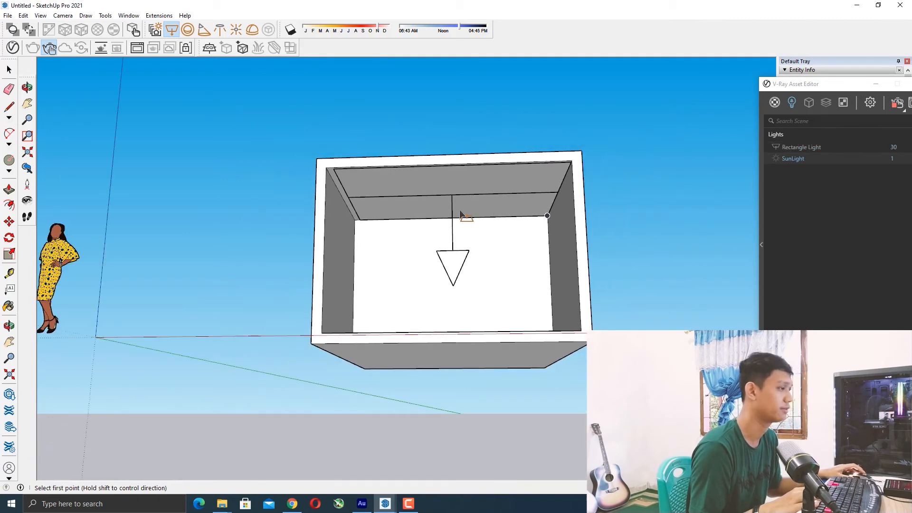
{"action": "scroll", "coordinate": [455, 220], "scroll_direction": "up", "scroll_amount": 5}
{"action": "key", "text": "space"}
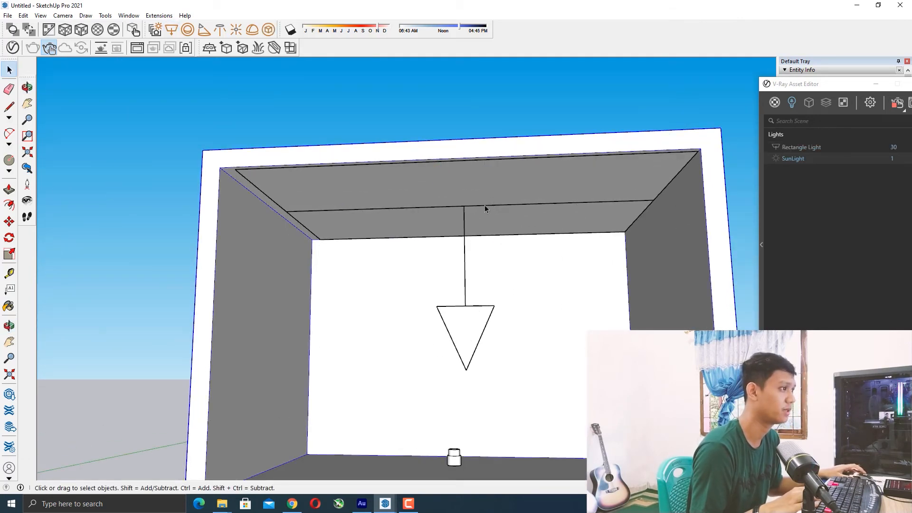
Move the rectangle light slightly down along the blue axis, just below the ceiling.
{"action": "left_click", "coordinate": [465, 209]}
{"action": "middle_click_drag", "start_coordinate": [354, 206], "coordinate": [326, 237]}
{"action": "scroll", "coordinate": [313, 242], "scroll_direction": "up", "scroll_amount": 5}
{"action": "scroll", "coordinate": [315, 184], "scroll_direction": "up", "scroll_amount": 3}
{"action": "middle_click_drag", "start_coordinate": [314, 186], "coordinate": [265, 179]}
{"action": "key", "text": "m"}
{"action": "left_click", "coordinate": [228, 170]}
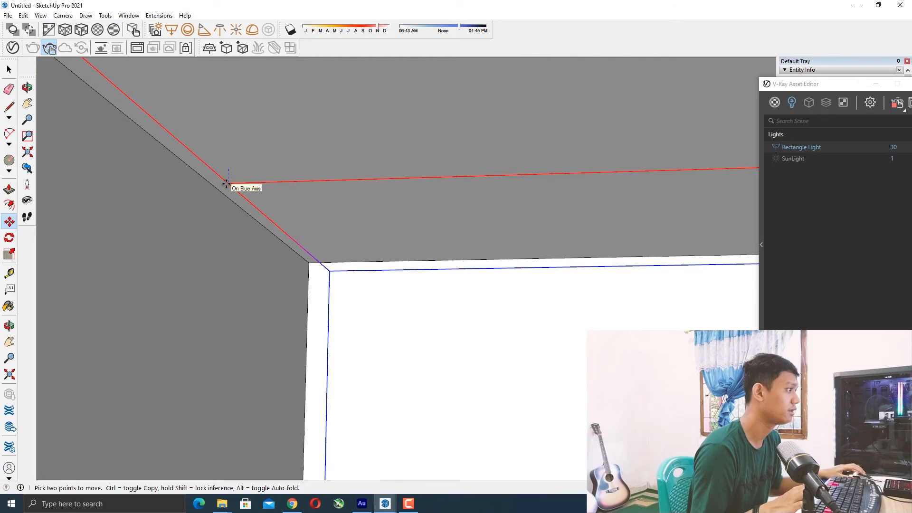
{"action": "scroll", "coordinate": [291, 195], "scroll_direction": "down", "scroll_amount": 5}
{"action": "middle_click_drag", "start_coordinate": [291, 199], "coordinate": [317, 232]}
{"action": "scroll", "coordinate": [389, 134], "scroll_direction": "down", "scroll_amount": 2}
{"action": "left_click", "coordinate": [539, 117]}
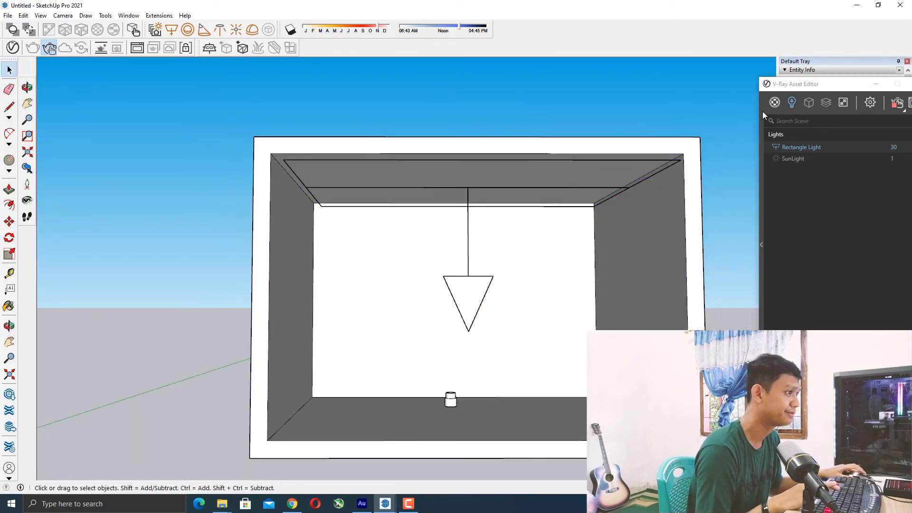
Open the rectangle light's settings and start an interactive render of the box interior.
{"action": "left_click_drag", "start_coordinate": [813, 88], "coordinate": [560, 63]}
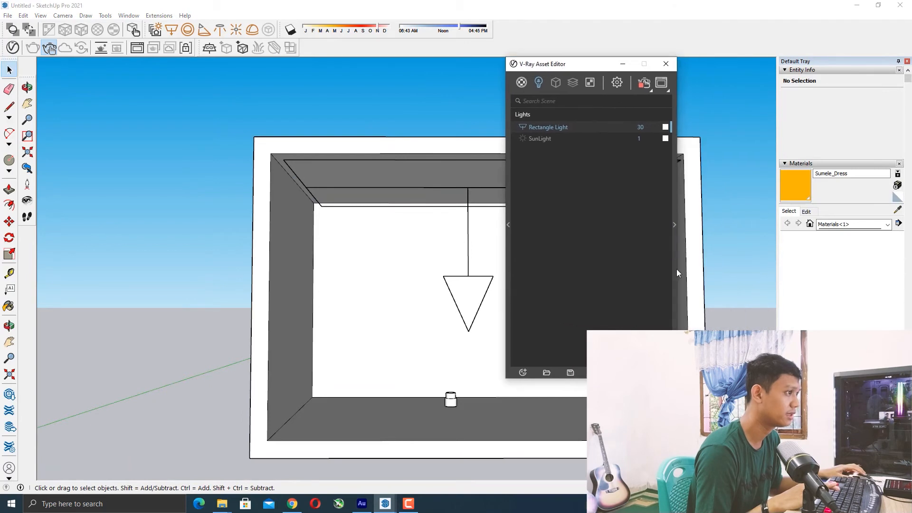
{"action": "left_click", "coordinate": [673, 226]}
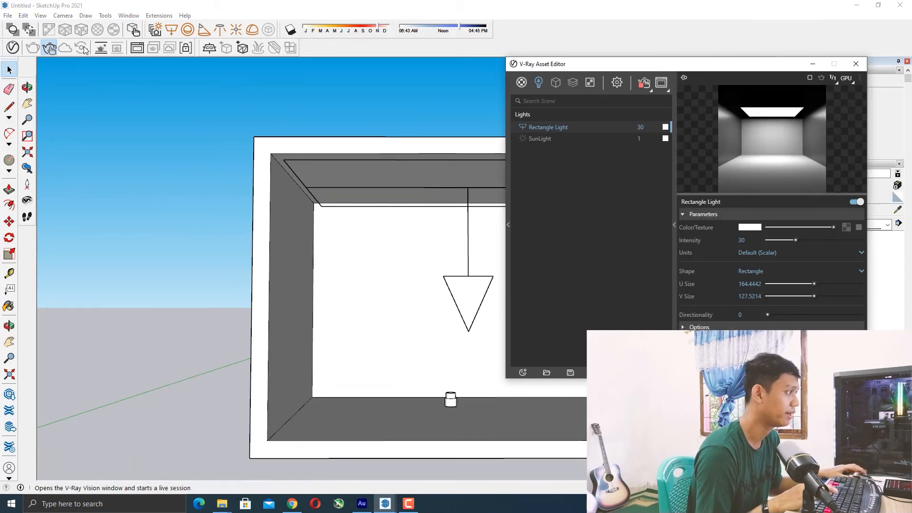
{"action": "left_click", "coordinate": [49, 48]}
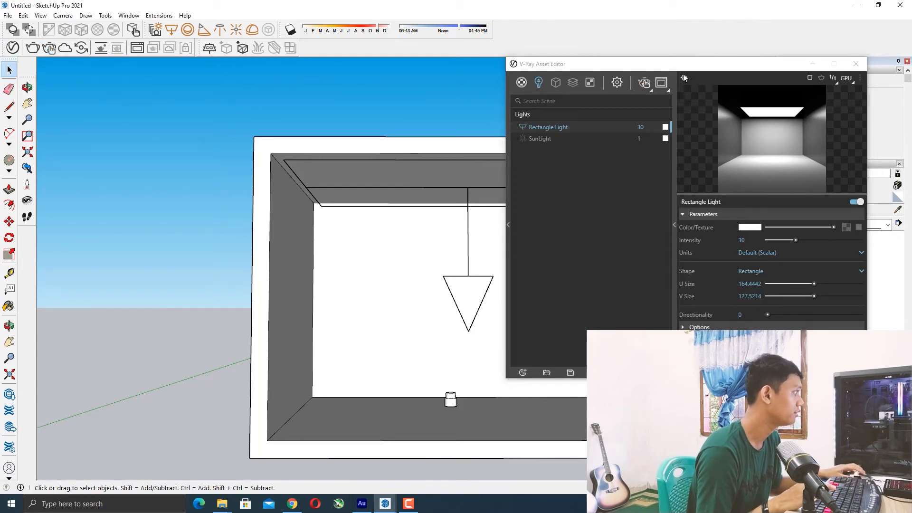
{"action": "left_click_drag", "start_coordinate": [675, 66], "coordinate": [871, 57]}
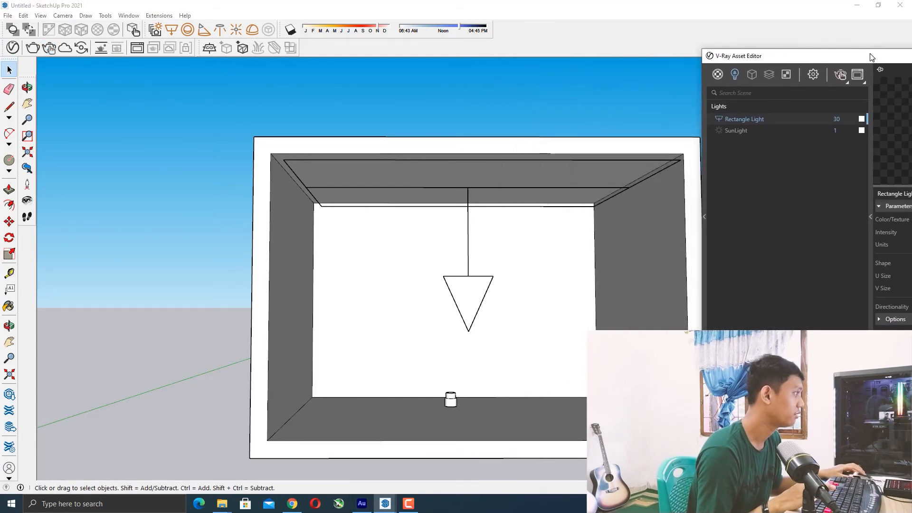
{"action": "left_click", "coordinate": [50, 48]}
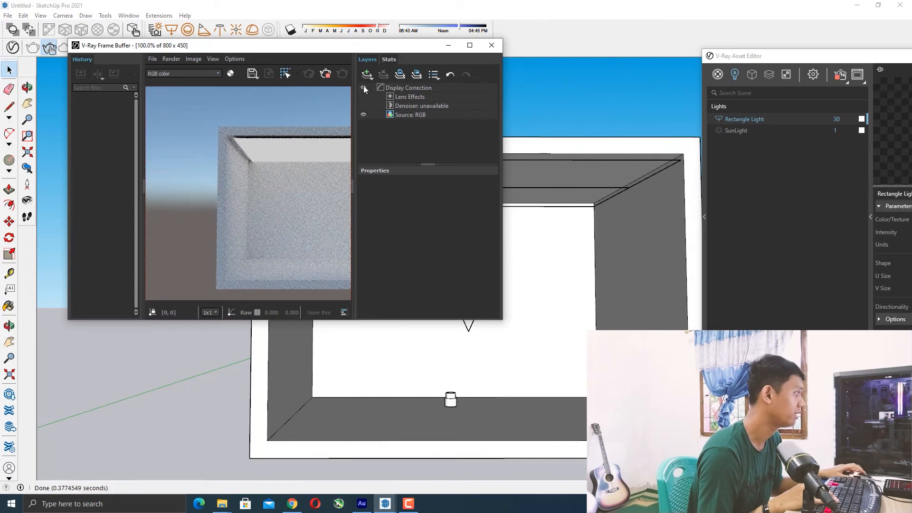
{"action": "scroll", "coordinate": [270, 191], "scroll_direction": "up", "scroll_amount": 1}
{"action": "scroll", "coordinate": [304, 192], "scroll_direction": "up", "scroll_amount": 2}
{"action": "mouse_move", "coordinate": [293, 191]}
{"action": "middle_mouse_down"}
{"action": "mouse_move", "coordinate": [245, 183]}
{"action": "mouse_move", "coordinate": [304, 184]}
{"action": "middle_mouse_up"}
{"action": "scroll", "coordinate": [302, 183], "scroll_direction": "down", "scroll_amount": 2}
{"action": "scroll", "coordinate": [284, 178], "scroll_direction": "up", "scroll_amount": 1}
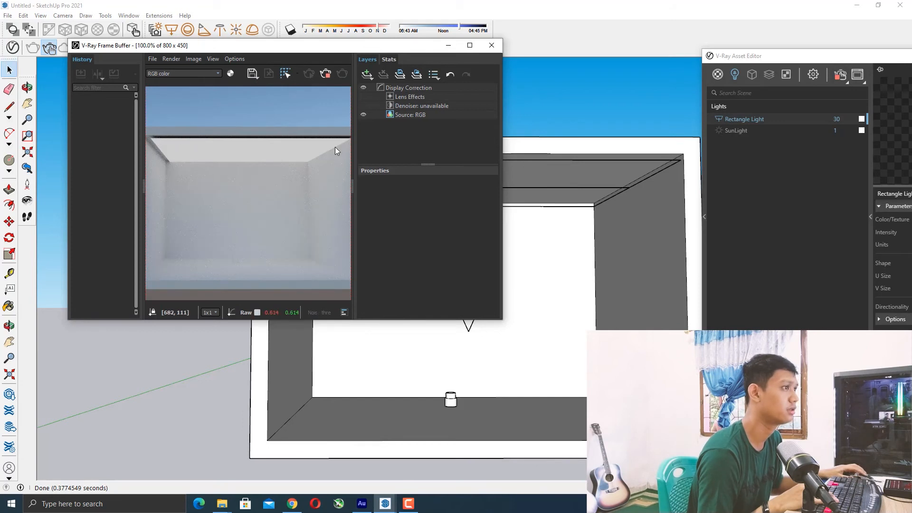
Make the rectangle light invisible in its options.
{"action": "left_click_drag", "start_coordinate": [786, 56], "coordinate": [472, 25]}
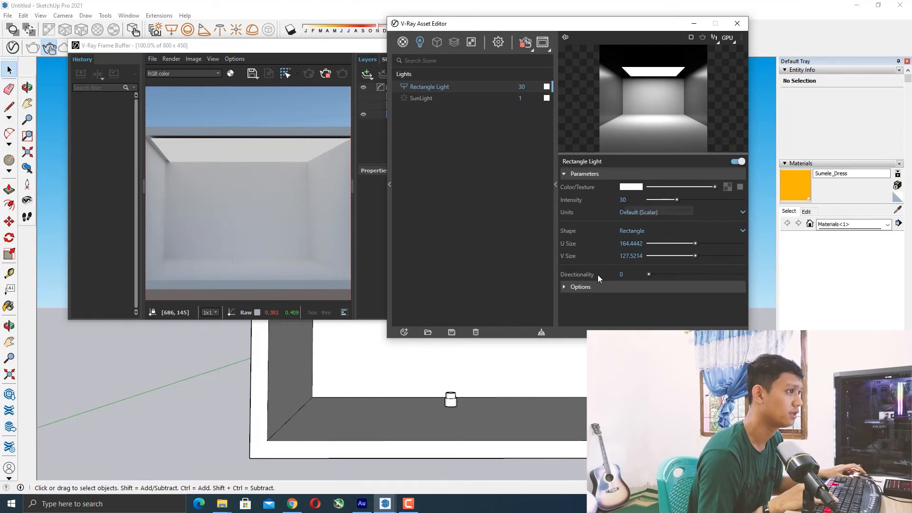
{"action": "left_click", "coordinate": [564, 287]}
{"action": "scroll", "coordinate": [614, 206], "scroll_direction": "down", "scroll_amount": 3}
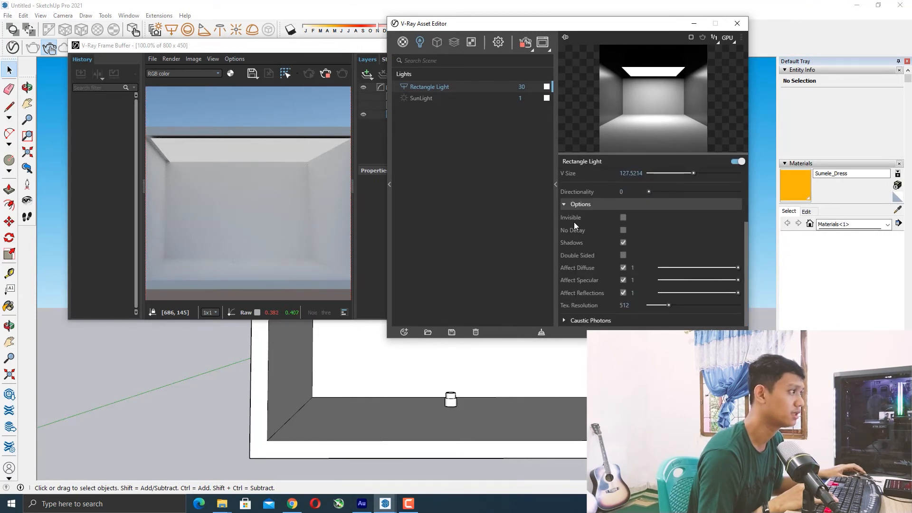
{"action": "left_click", "coordinate": [623, 218]}
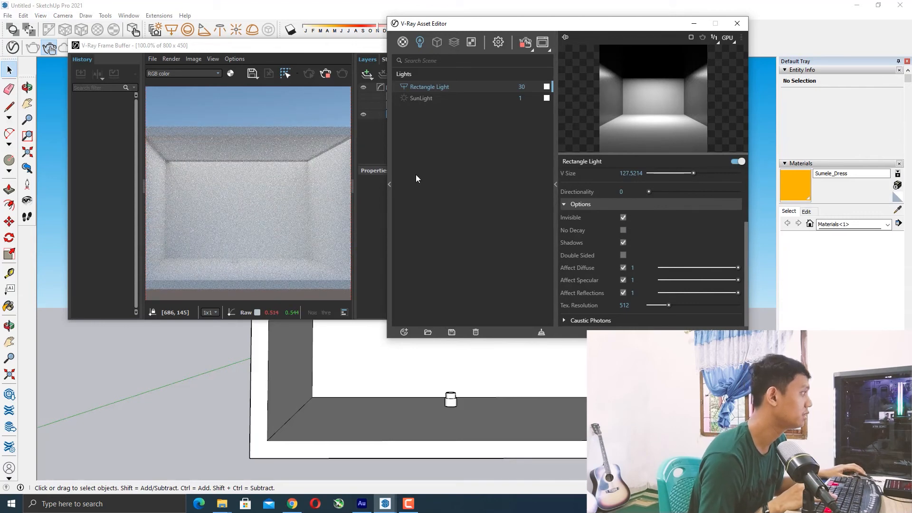
Expand Caustic Photons and set the rectangle light's Caustic Subdivs to 1537, checking the render.
{"action": "left_click_drag", "start_coordinate": [458, 23], "coordinate": [578, 52]}
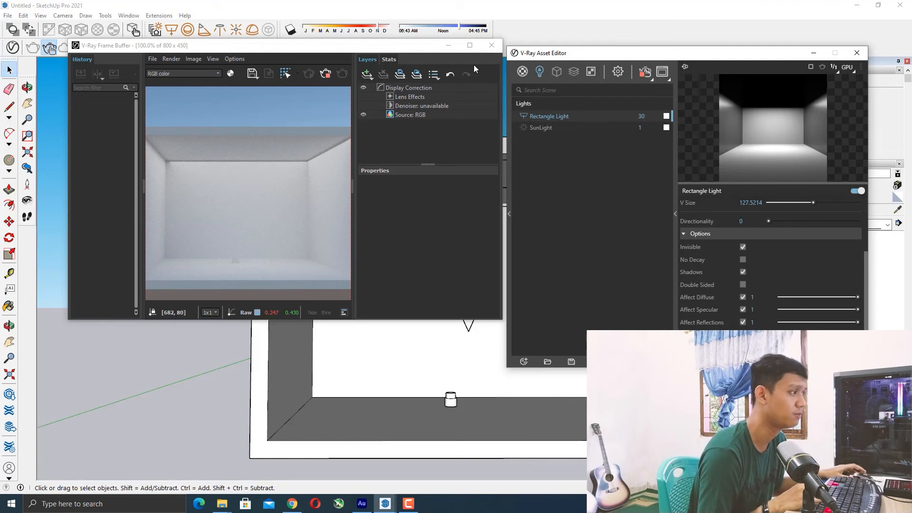
{"action": "left_click_drag", "start_coordinate": [619, 54], "coordinate": [504, 24]}
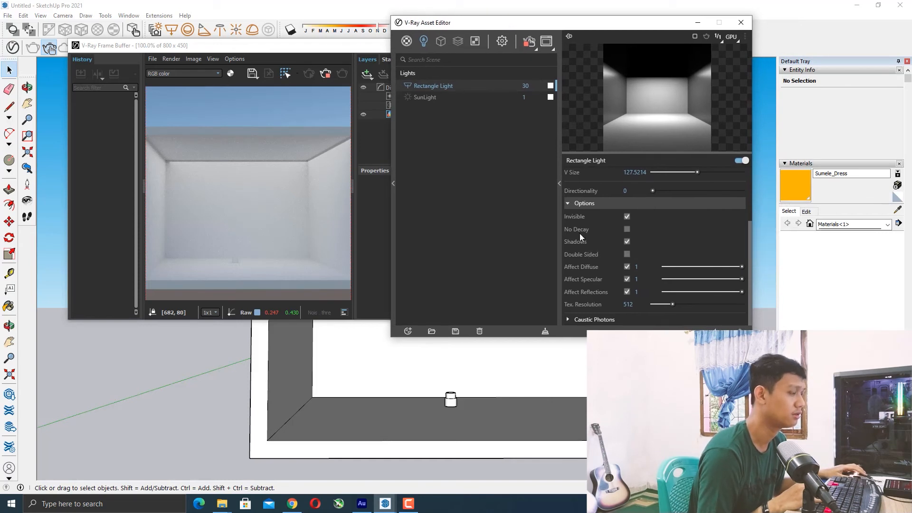
{"action": "left_click", "coordinate": [588, 315]}
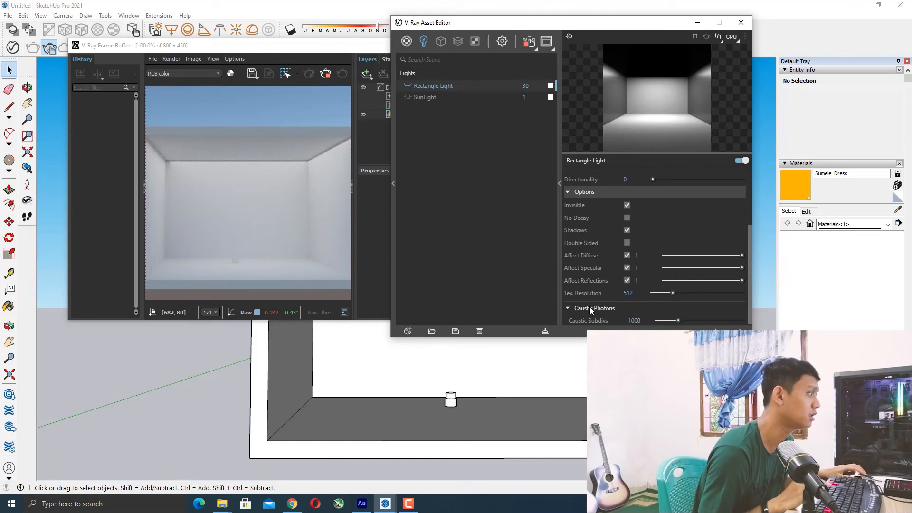
{"action": "left_click", "coordinate": [690, 319]}
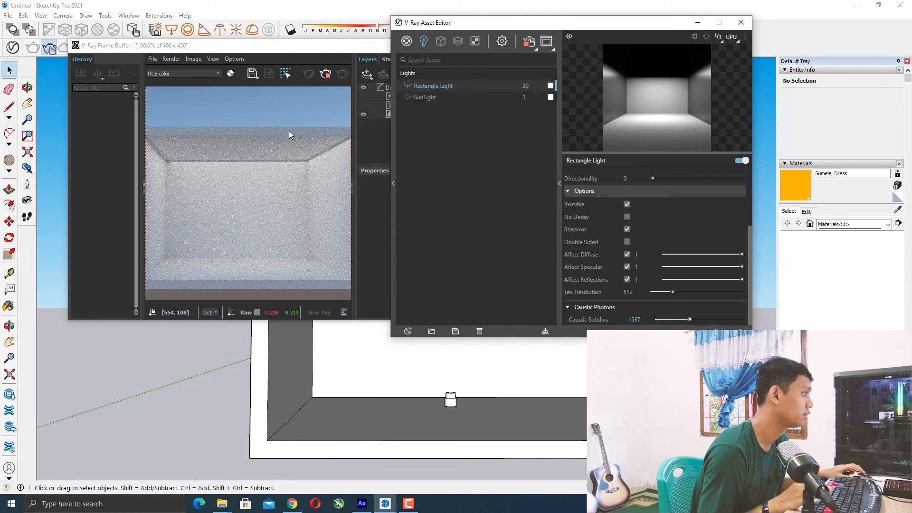
{"action": "scroll", "coordinate": [275, 143], "scroll_direction": "down", "scroll_amount": 1}
{"action": "scroll", "coordinate": [267, 156], "scroll_direction": "up", "scroll_amount": 1}
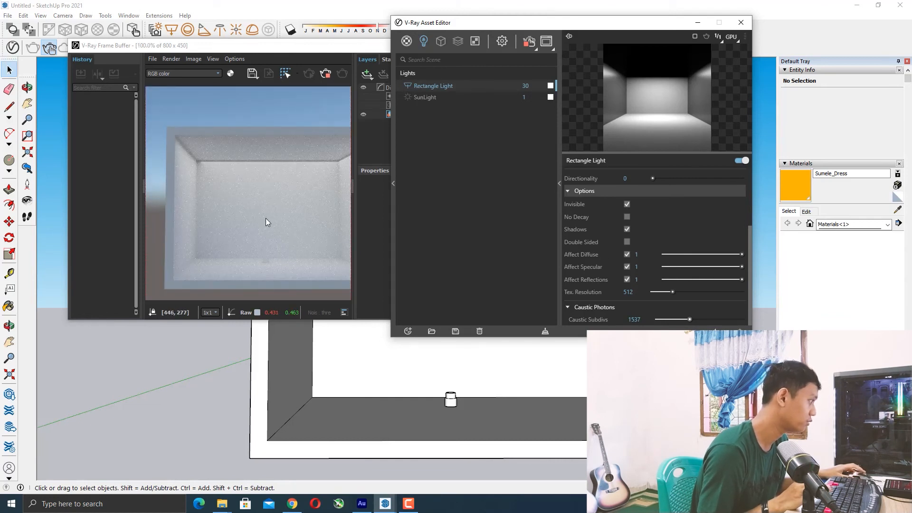
{"action": "scroll", "coordinate": [288, 185], "scroll_direction": "down", "scroll_amount": 1}
{"action": "scroll", "coordinate": [307, 187], "scroll_direction": "up", "scroll_amount": 1}
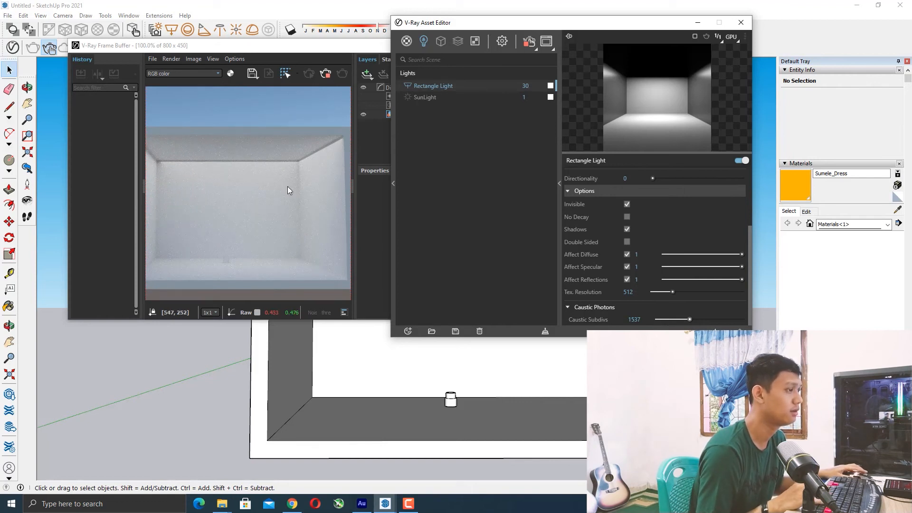
Try Caustic Subdivs values of 3020 and 774 while examining the render, restoring 1537.
{"action": "left_click_drag", "start_coordinate": [694, 321], "coordinate": [721, 318]}
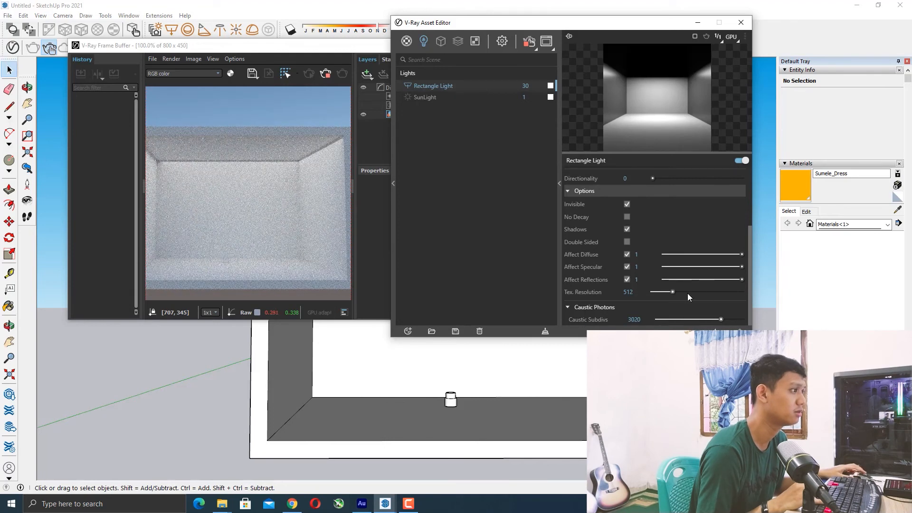
{"action": "scroll", "coordinate": [331, 225], "scroll_direction": "down", "scroll_amount": 1}
{"action": "scroll", "coordinate": [246, 214], "scroll_direction": "up", "scroll_amount": 1}
{"action": "scroll", "coordinate": [247, 212], "scroll_direction": "up", "scroll_amount": 1}
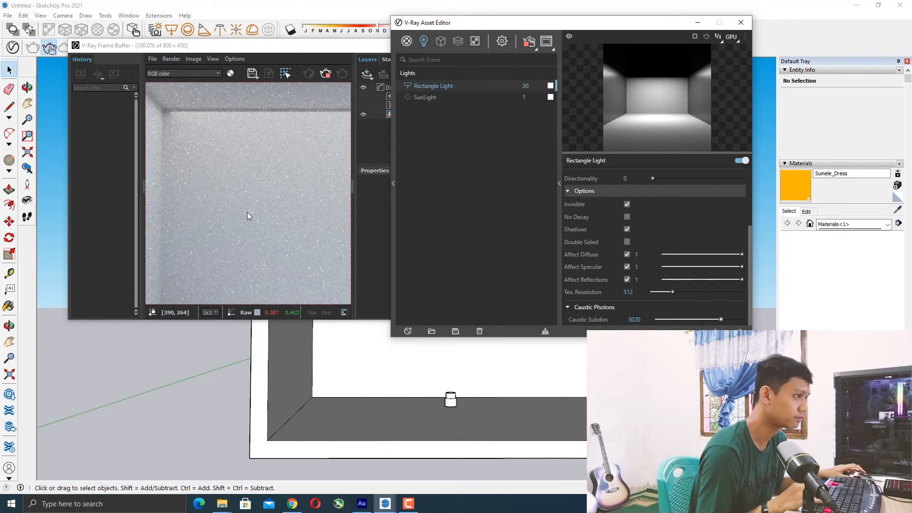
{"action": "scroll", "coordinate": [255, 211], "scroll_direction": "down", "scroll_amount": 2}
{"action": "scroll", "coordinate": [254, 209], "scroll_direction": "down", "scroll_amount": 1}
{"action": "scroll", "coordinate": [254, 210], "scroll_direction": "up", "scroll_amount": 1}
{"action": "scroll", "coordinate": [278, 200], "scroll_direction": "up", "scroll_amount": 1}
{"action": "scroll", "coordinate": [278, 202], "scroll_direction": "down", "scroll_amount": 2}
{"action": "scroll", "coordinate": [277, 200], "scroll_direction": "up", "scroll_amount": 1}
{"action": "scroll", "coordinate": [286, 180], "scroll_direction": "up", "scroll_amount": 1}
{"action": "scroll", "coordinate": [286, 181], "scroll_direction": "down", "scroll_amount": 1}
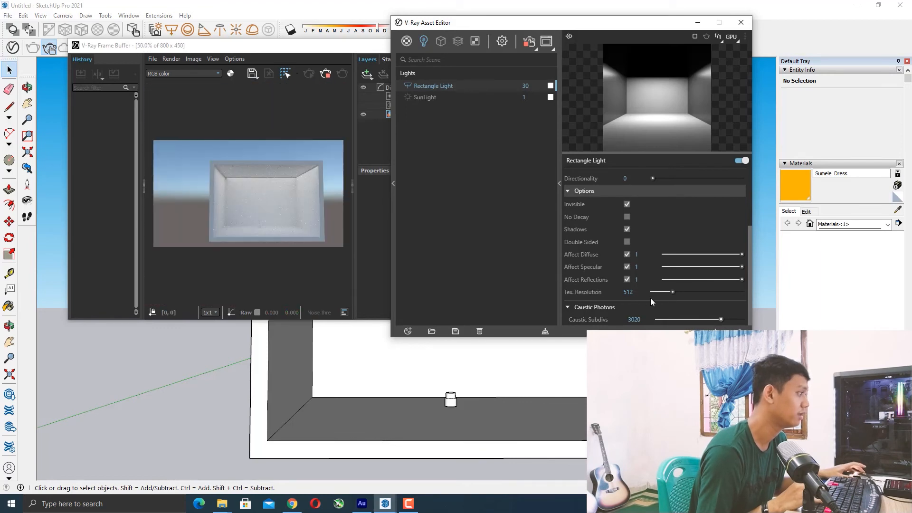
{"action": "left_click_drag", "start_coordinate": [691, 318], "coordinate": [673, 319]}
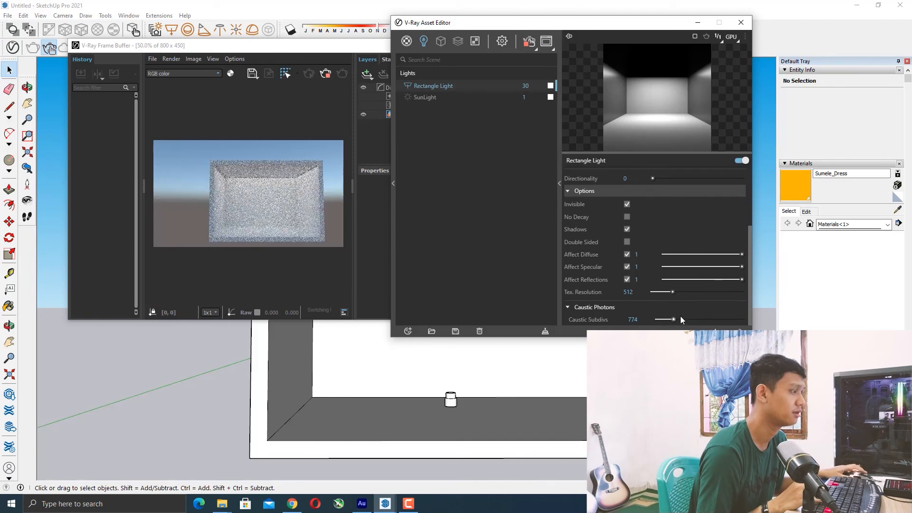
{"action": "left_click", "coordinate": [690, 319]}
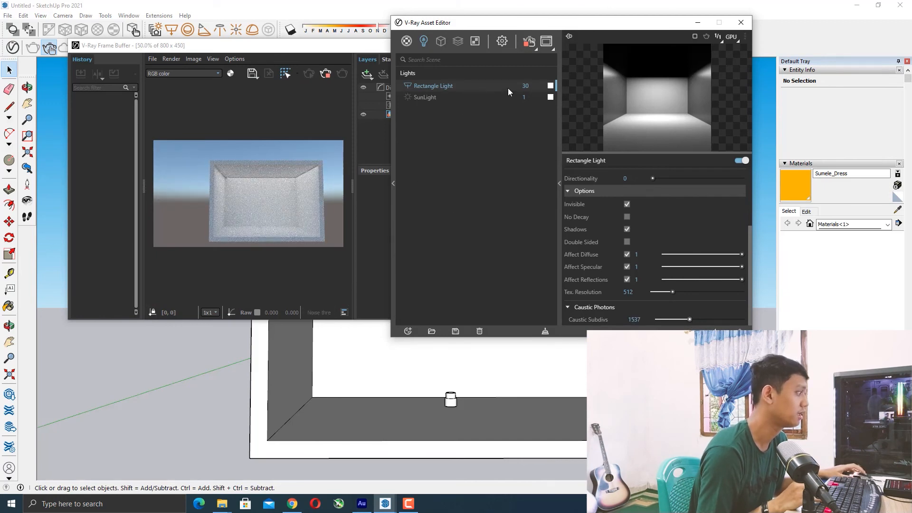
Set the rectangle light's intensity to 31.4.
{"action": "scroll", "coordinate": [610, 267], "scroll_direction": "up", "scroll_amount": 3}
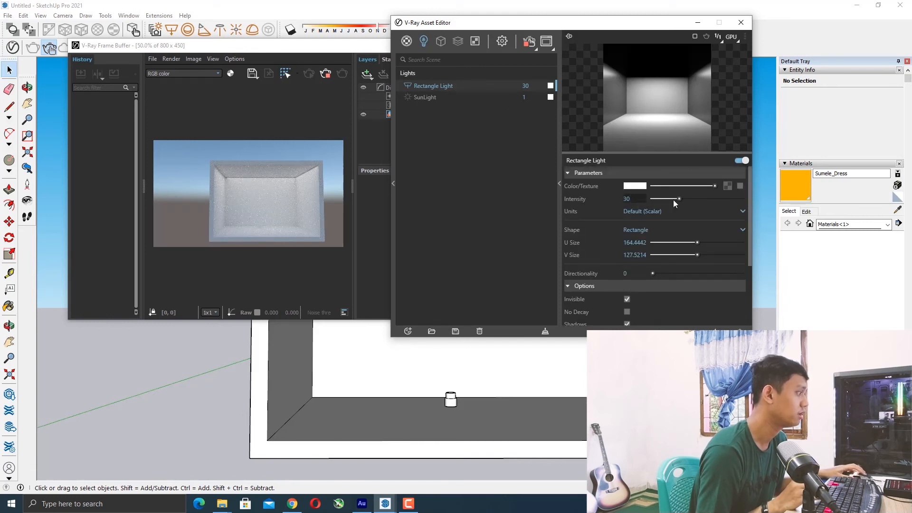
{"action": "left_click", "coordinate": [691, 198]}
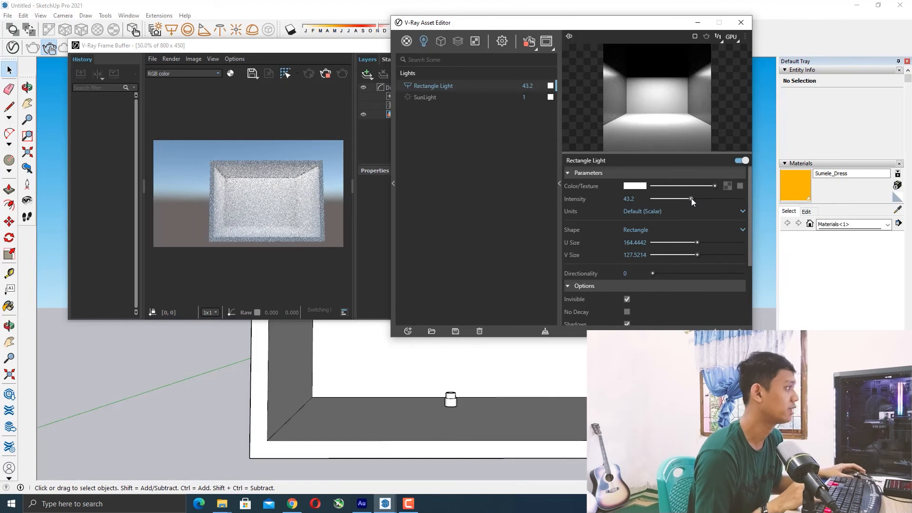
{"action": "left_click", "coordinate": [680, 198]}
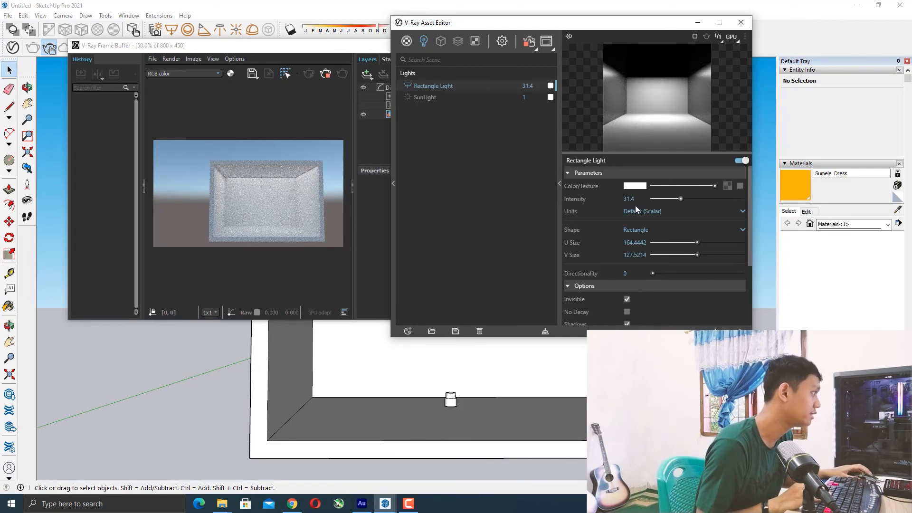
Try the Luminance, Luminous Power, Radiant power and Radiance units for the rectangle light while checking the render, returning to Default (Scalar).
{"action": "left_click", "coordinate": [652, 211]}
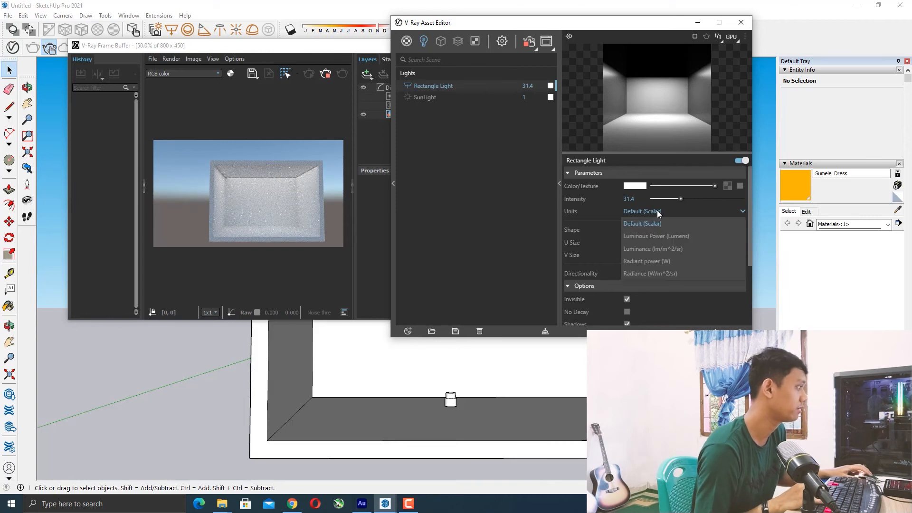
{"action": "left_click", "coordinate": [653, 247]}
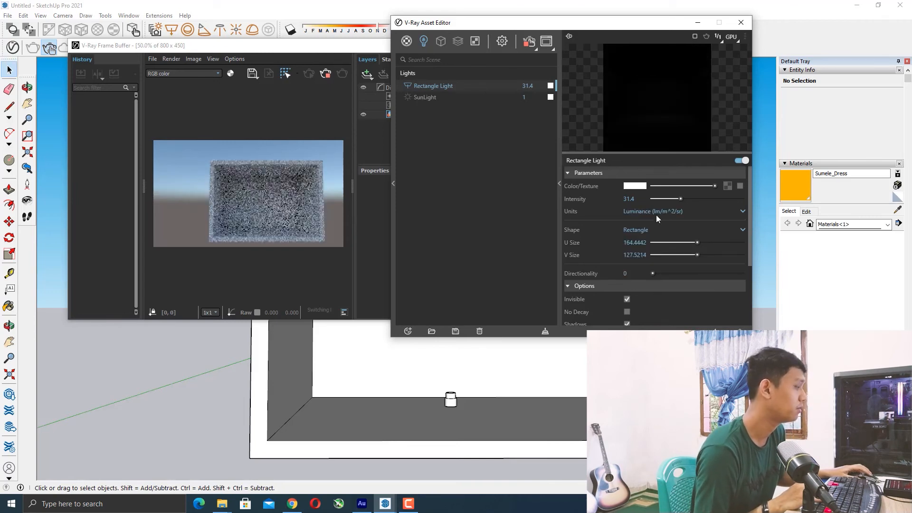
{"action": "left_click", "coordinate": [660, 210]}
{"action": "left_click", "coordinate": [645, 233]}
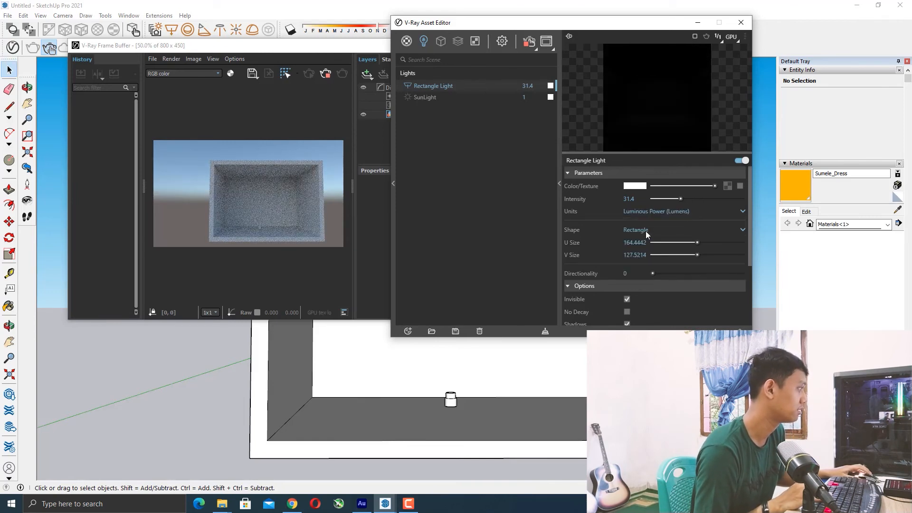
{"action": "left_click", "coordinate": [648, 209]}
{"action": "left_click", "coordinate": [643, 261]}
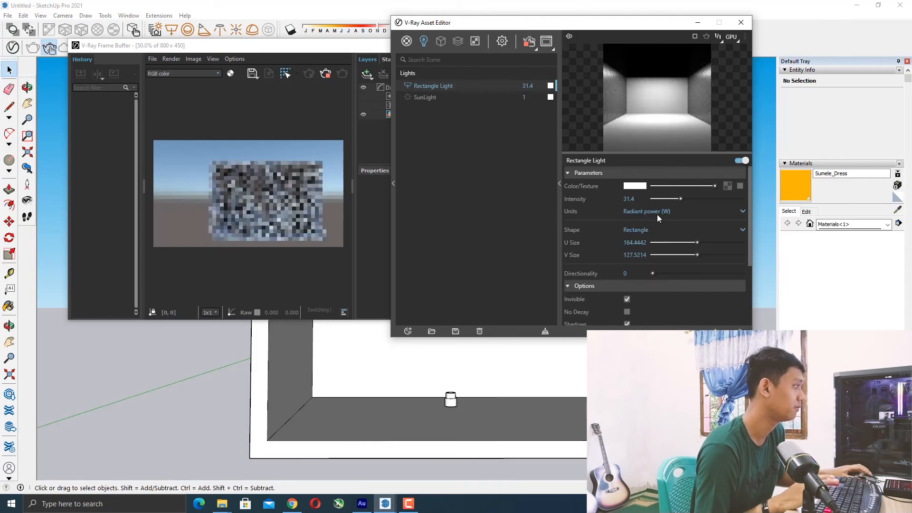
{"action": "left_click", "coordinate": [651, 210]}
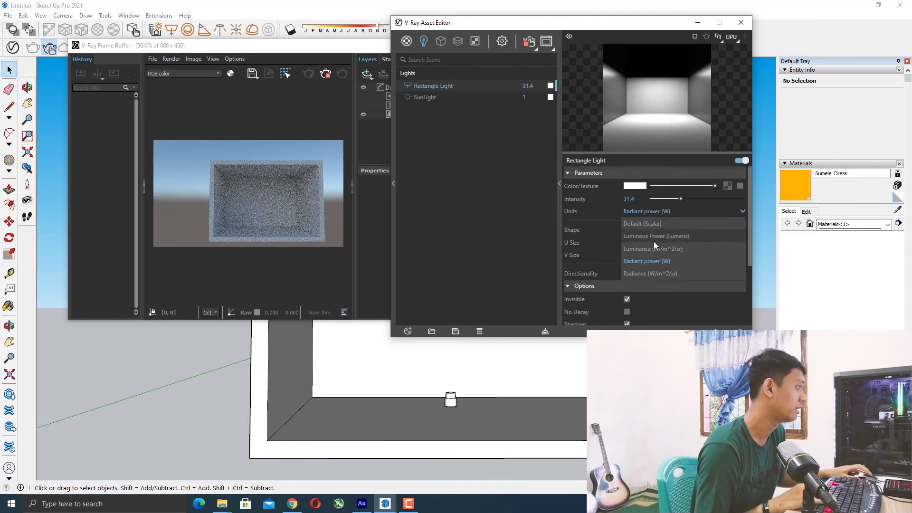
{"action": "left_click", "coordinate": [650, 273]}
{"action": "left_click", "coordinate": [653, 211]}
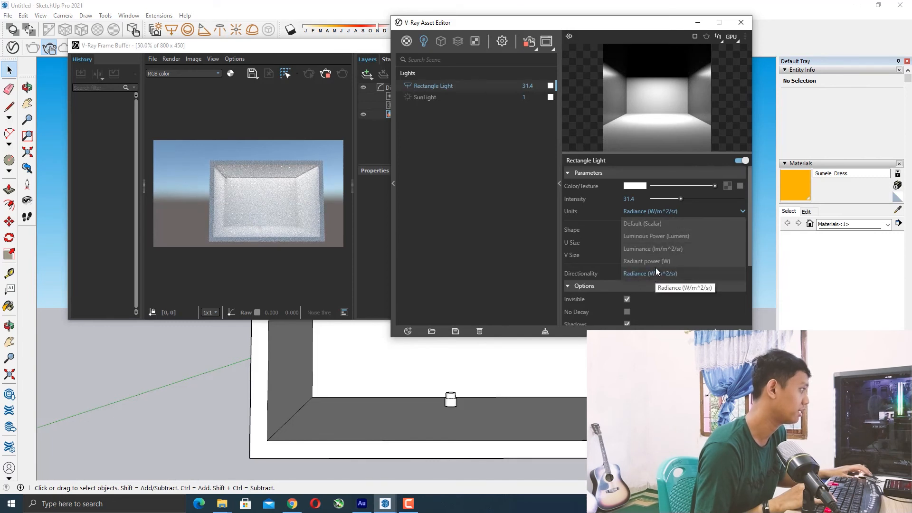
{"action": "left_click", "coordinate": [645, 224]}
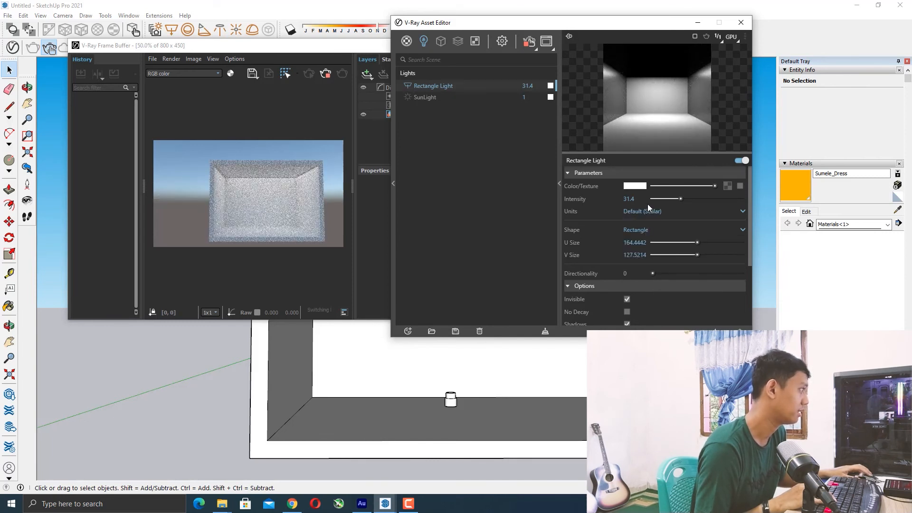
{"action": "left_click", "coordinate": [650, 211]}
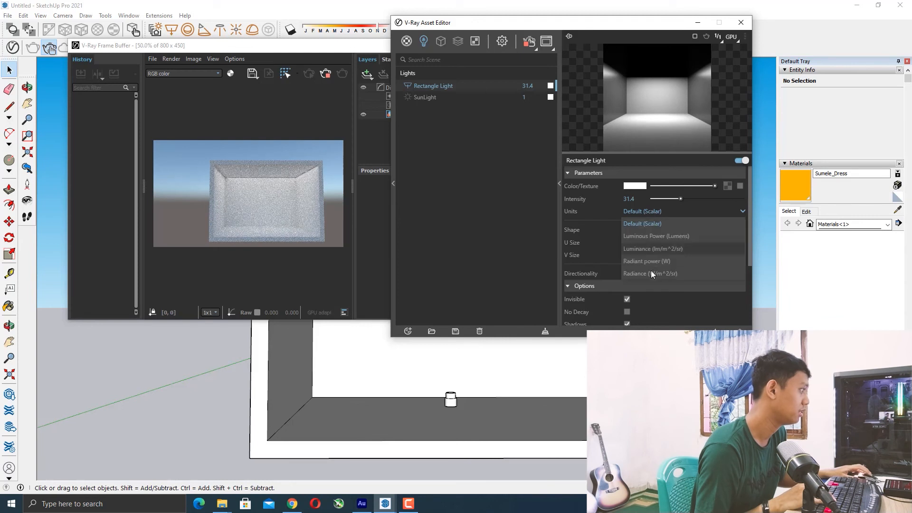
{"action": "left_click", "coordinate": [645, 223]}
{"action": "left_click", "coordinate": [643, 212]}
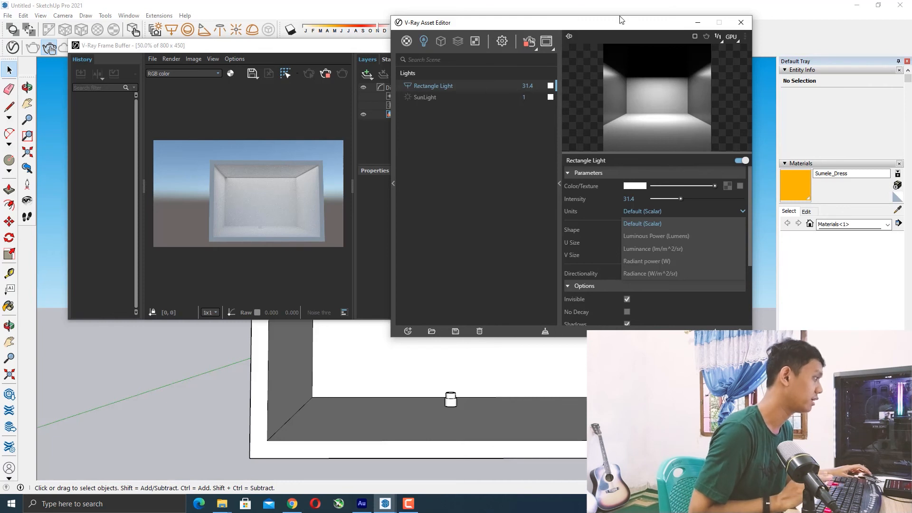
{"action": "left_click", "coordinate": [652, 214]}
Close the V-Ray Asset Editor and the frame buffer window.
{"action": "left_click_drag", "start_coordinate": [632, 26], "coordinate": [529, 74]}
{"action": "left_click", "coordinate": [635, 72]}
{"action": "left_click", "coordinate": [494, 47]}
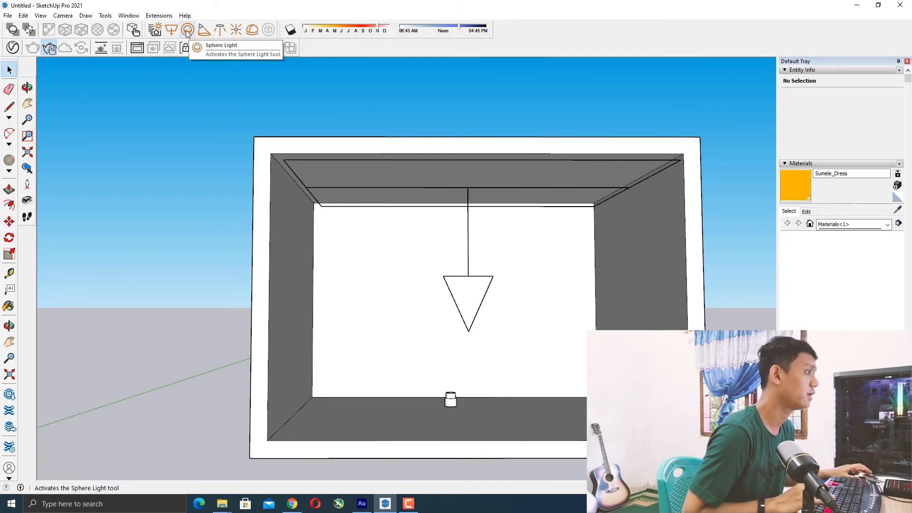
Examine the box scene and its hanging light from outside, selecting and then deselecting the box group.
{"action": "scroll", "coordinate": [309, 167], "scroll_direction": "down", "scroll_amount": 5}
{"action": "middle_click_drag", "start_coordinate": [411, 230], "coordinate": [437, 212]}
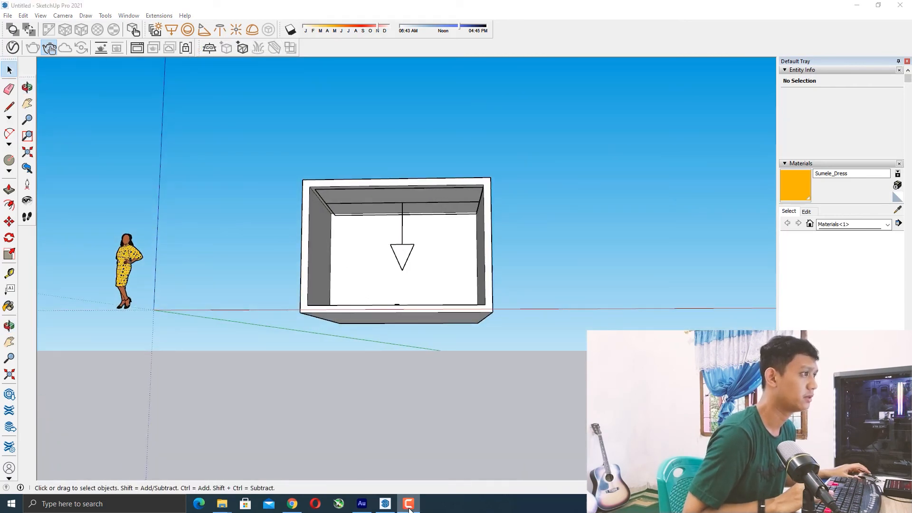
{"action": "middle_click_drag", "start_coordinate": [469, 187], "coordinate": [407, 199]}
{"action": "middle_click_drag", "start_coordinate": [286, 143], "coordinate": [380, 212]}
{"action": "scroll", "coordinate": [384, 220], "scroll_direction": "up", "scroll_amount": 3}
{"action": "scroll", "coordinate": [383, 223], "scroll_direction": "up", "scroll_amount": 2}
{"action": "scroll", "coordinate": [354, 195], "scroll_direction": "down", "scroll_amount": 4}
{"action": "scroll", "coordinate": [380, 212], "scroll_direction": "up", "scroll_amount": 3}
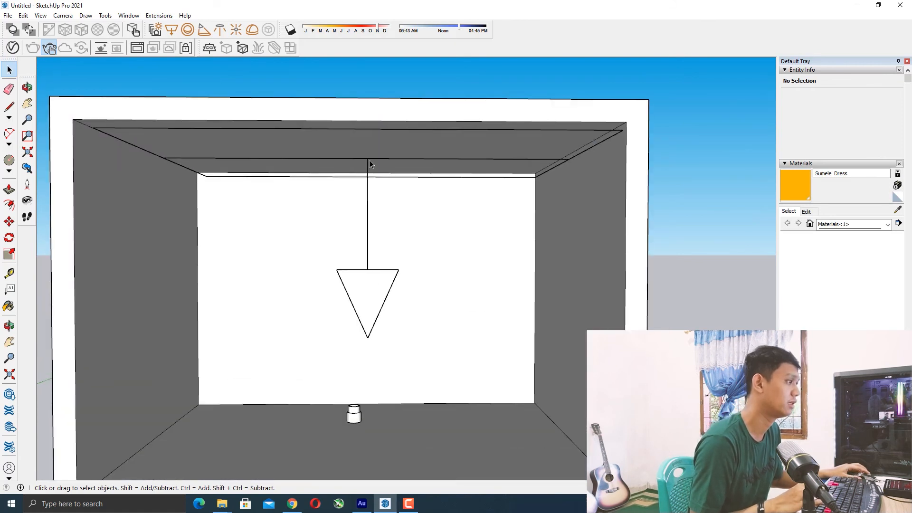
{"action": "scroll", "coordinate": [325, 187], "scroll_direction": "down", "scroll_amount": 3}
{"action": "left_click", "coordinate": [328, 190]}
{"action": "left_click", "coordinate": [356, 244]}
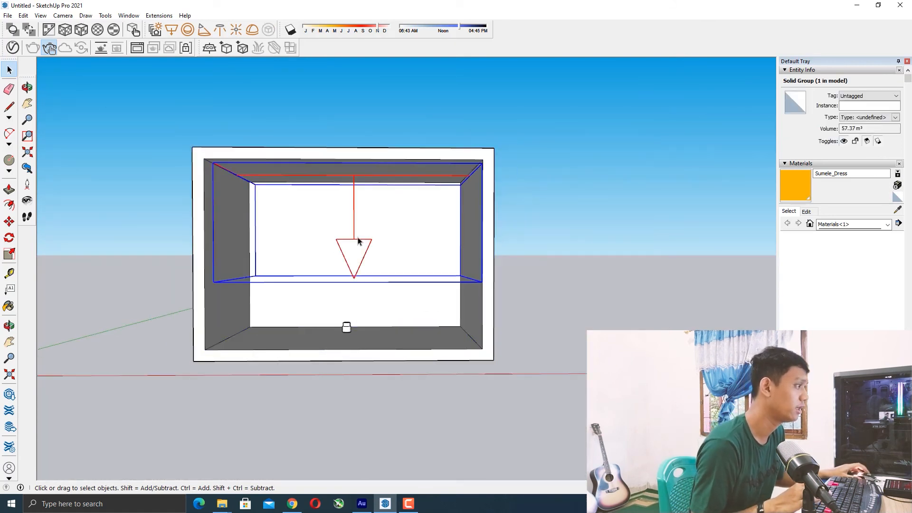
{"action": "left_click", "coordinate": [526, 150]}
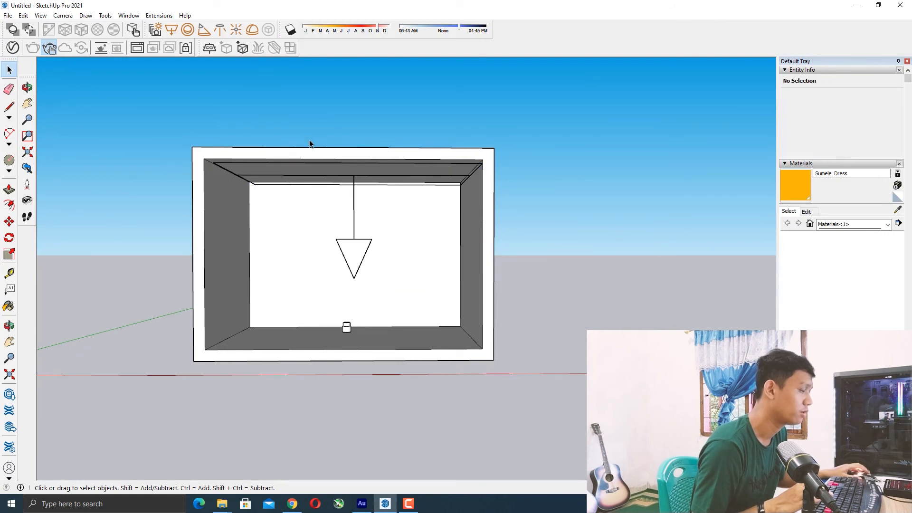